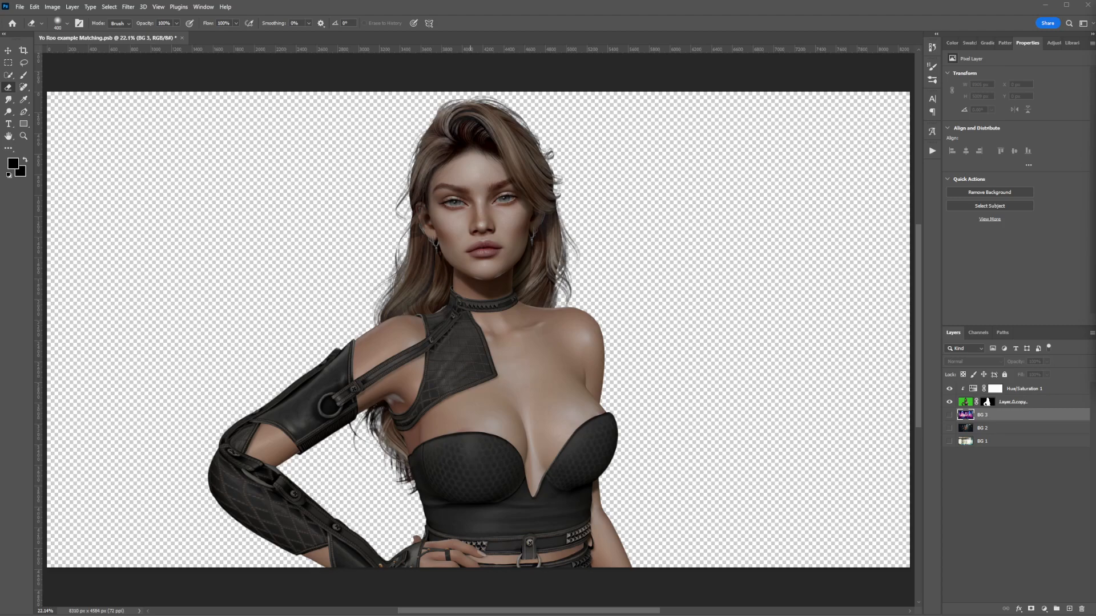
Step: Preview the cut-out figure against the BG 1, BG 2 and BG 3 backgrounds one at a time, hiding each again
left_click(948, 442)
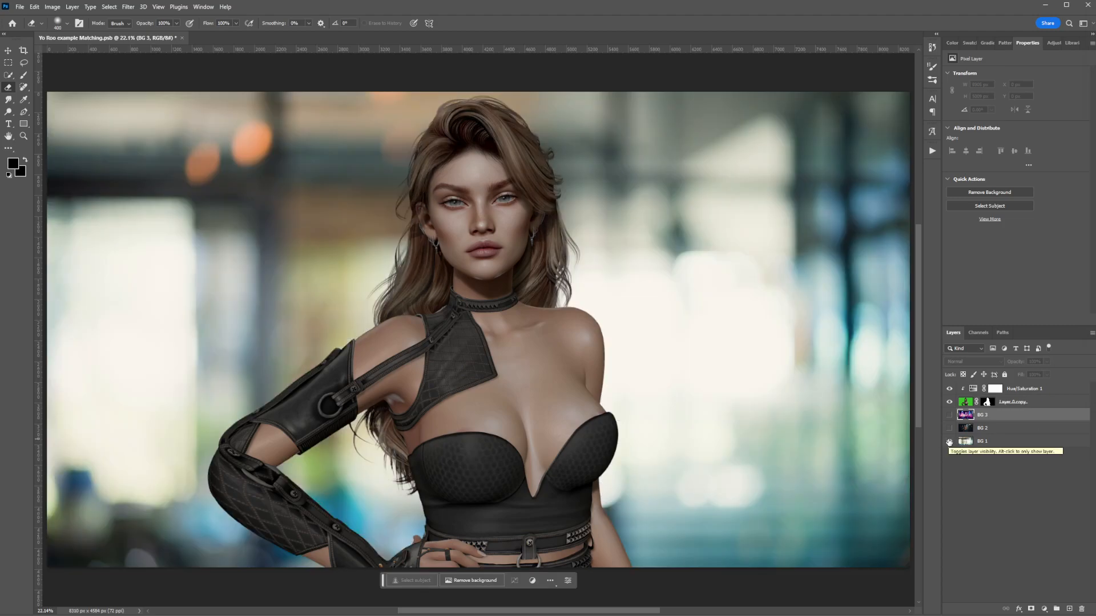
left_click(949, 442)
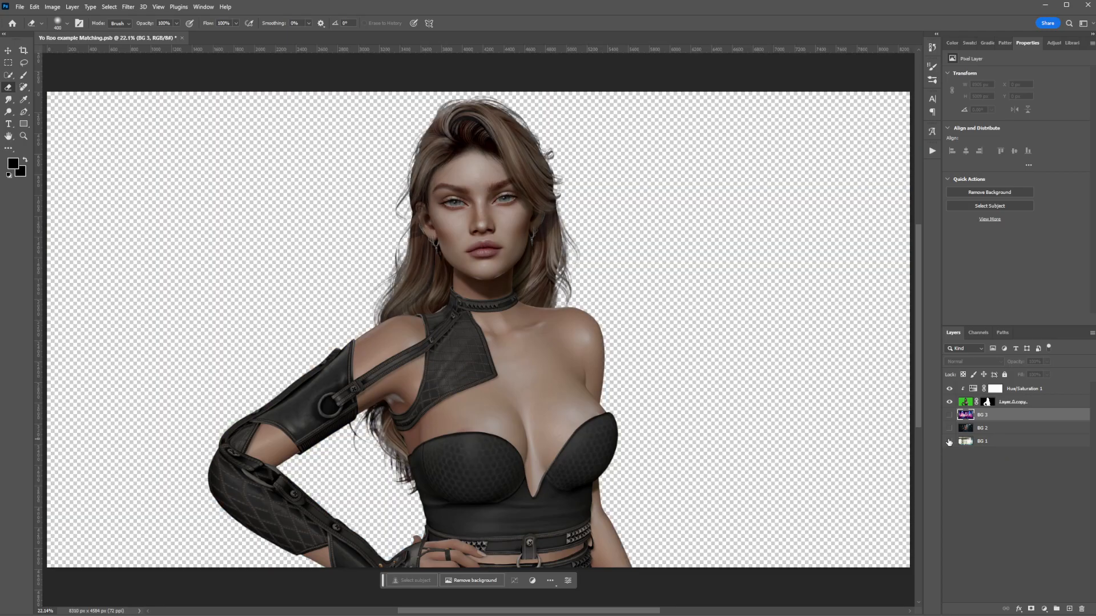
left_click(951, 428)
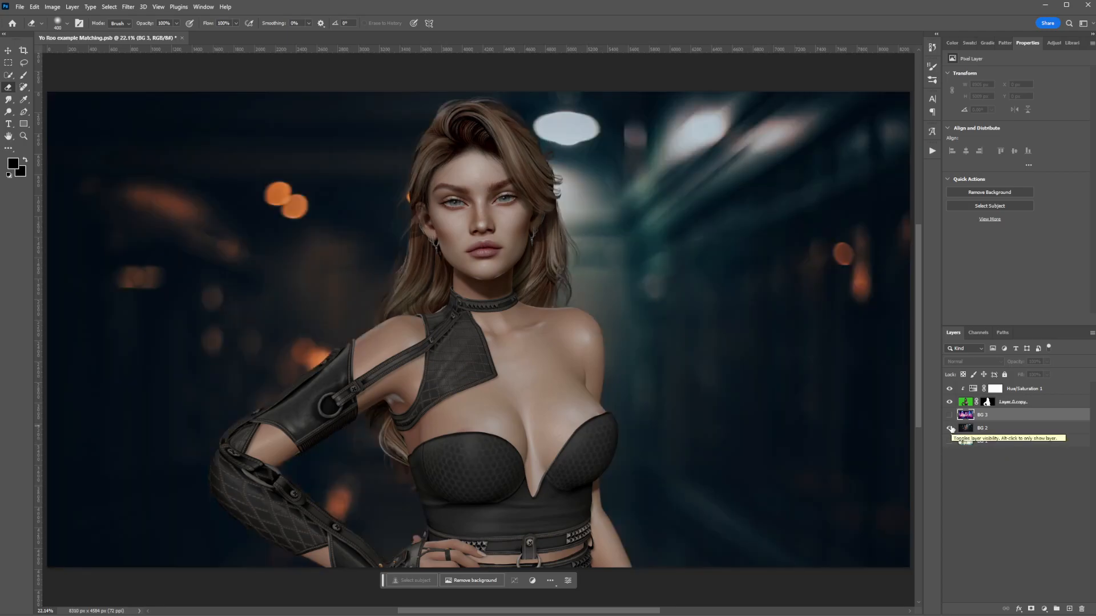
left_click(950, 428)
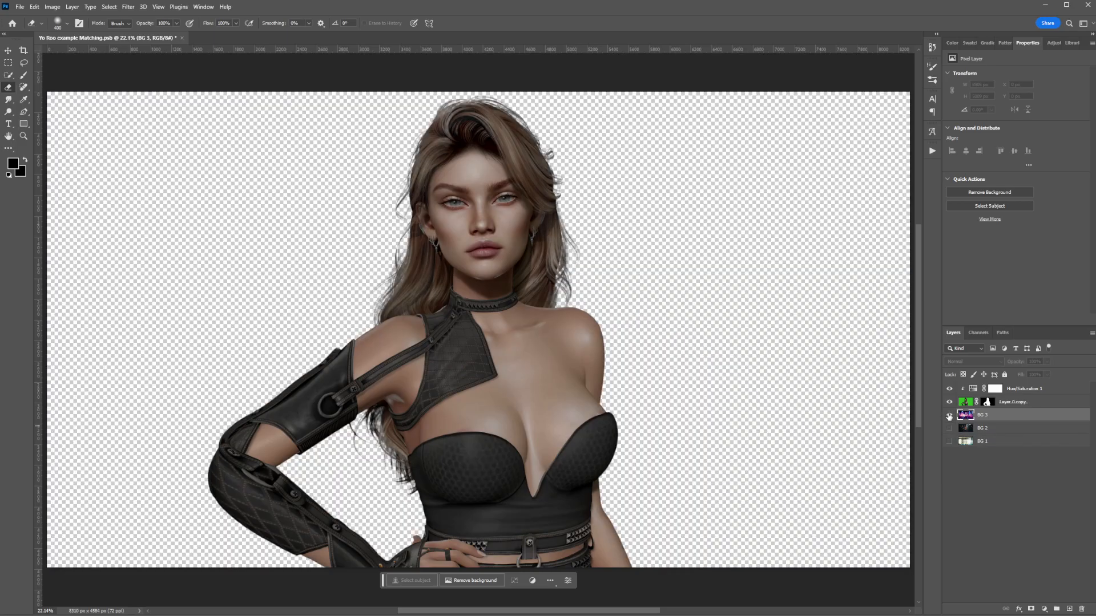
left_click(948, 415)
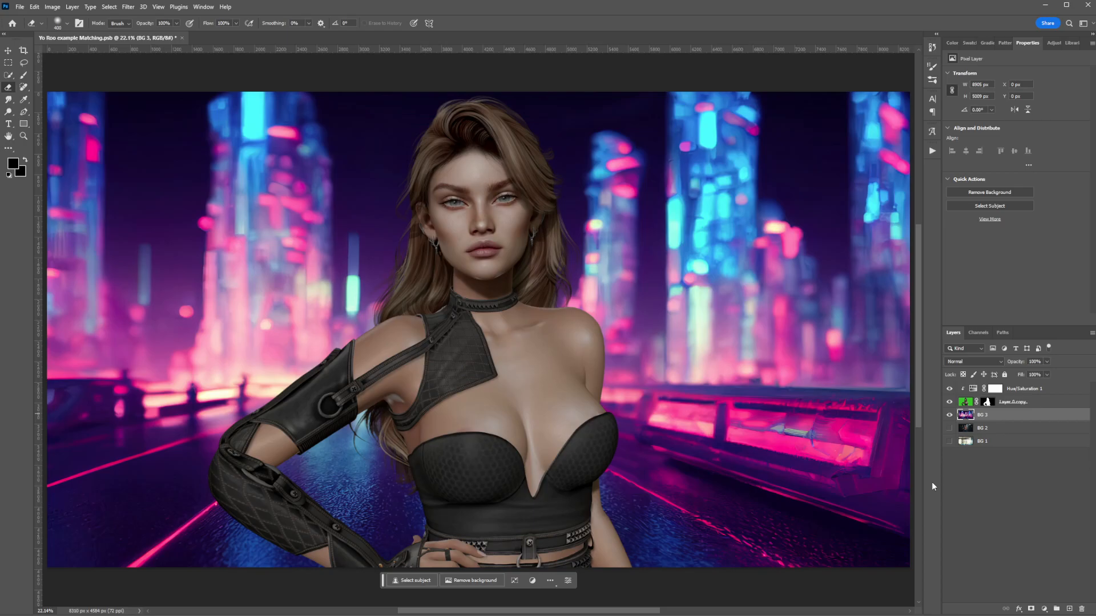
left_click(949, 414)
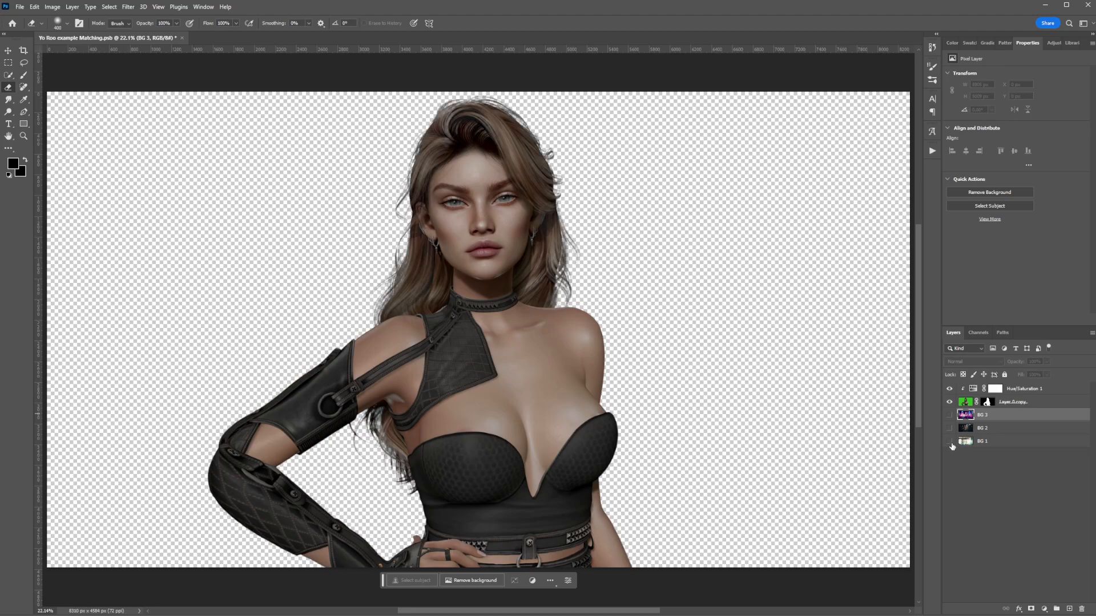
Step: Show the BG 1 background and compare the figure's hair edges with and without the Hue/Saturation 1 adjustment
left_click(949, 442)
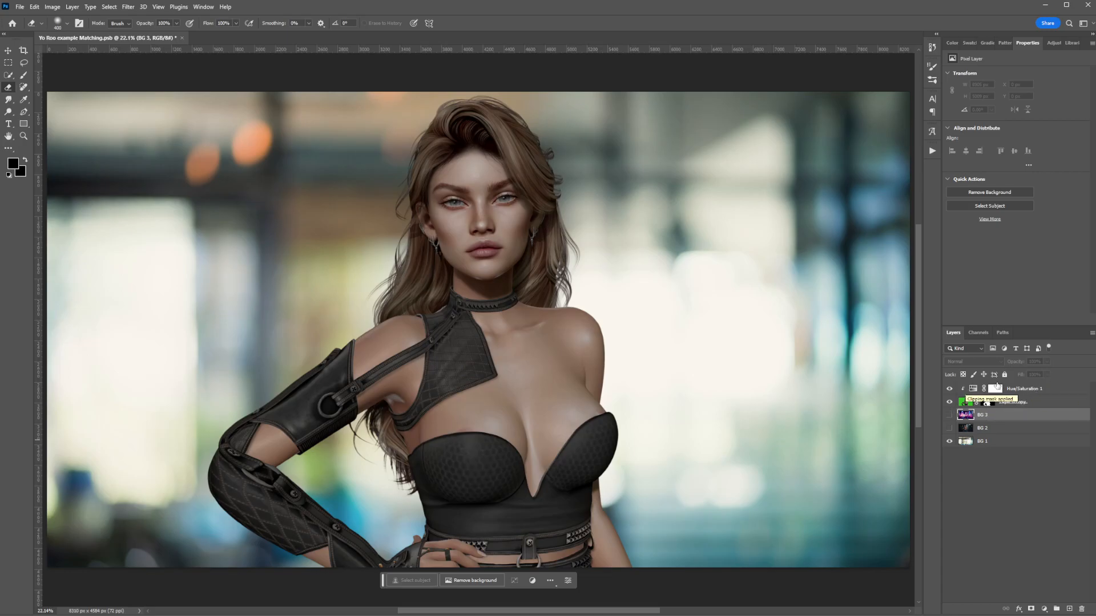
left_click(949, 391)
left_click(950, 391)
left_click(950, 391)
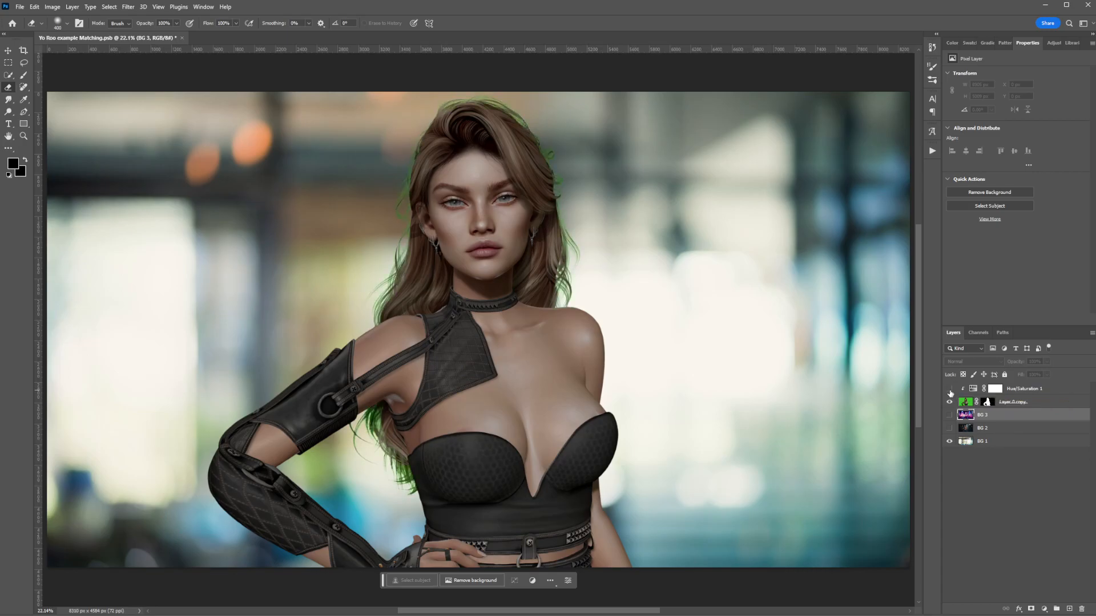
left_click(950, 391)
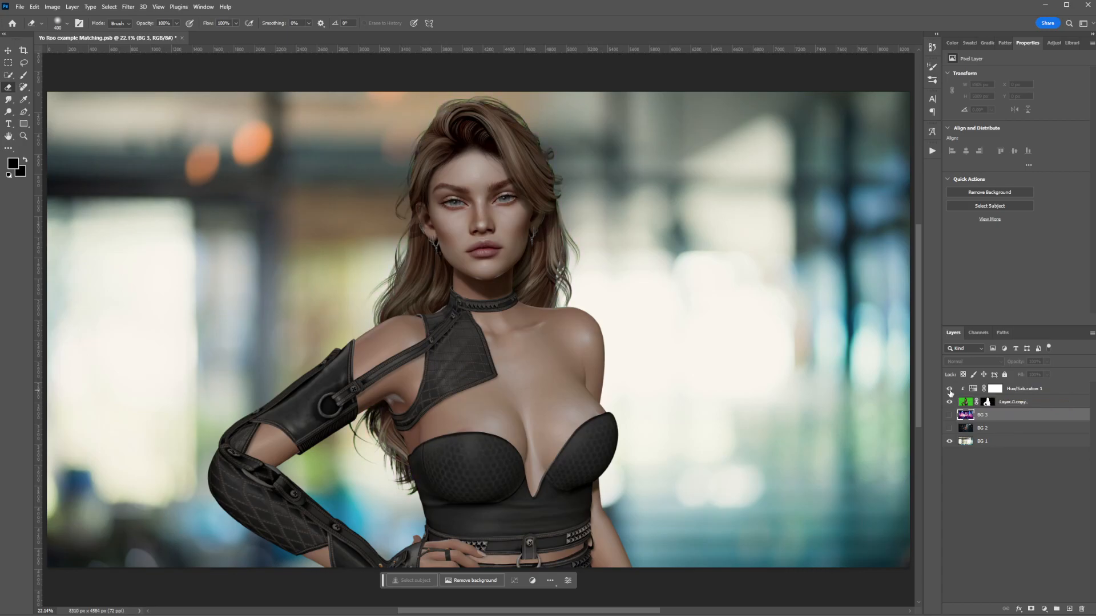
Step: Select the Hue/Saturation 1 layer, briefly preview the BG 2 background, and show BG 3 behind the figure
left_click(1045, 390)
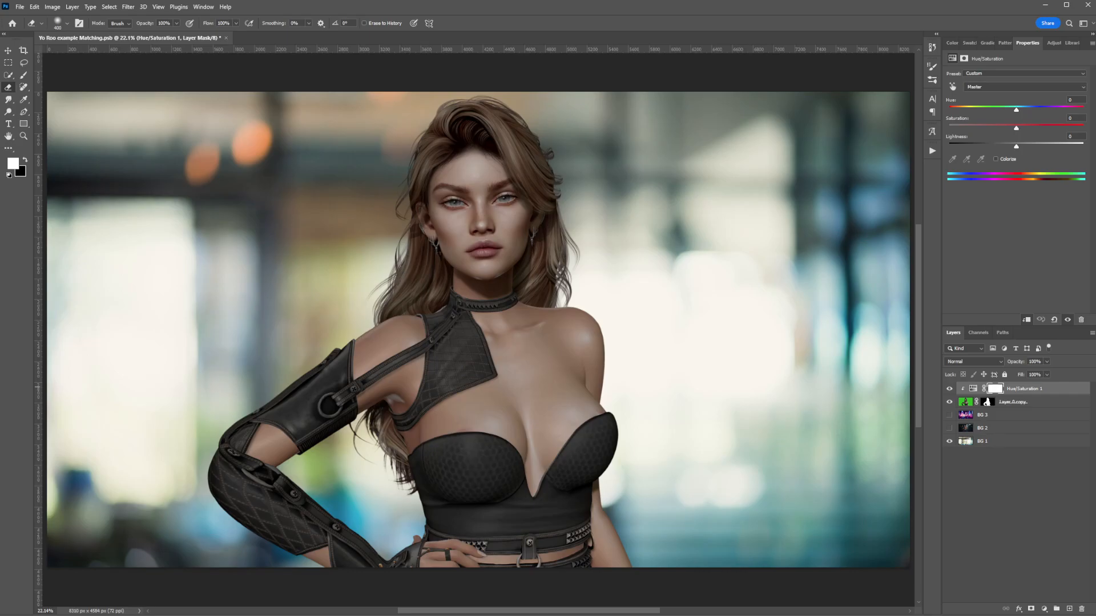
left_click(949, 428)
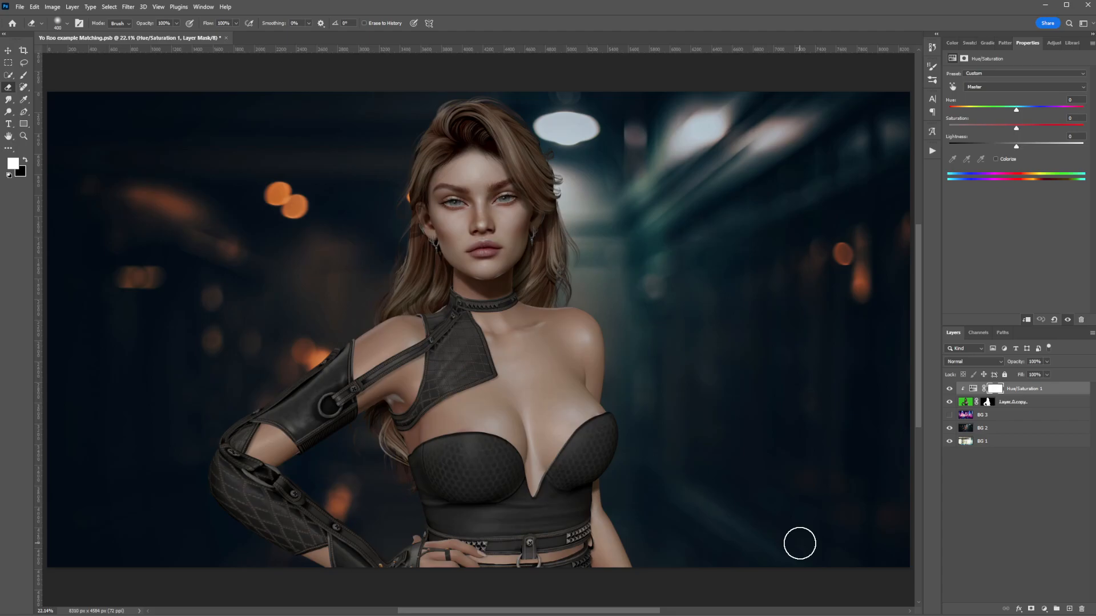
left_click(949, 428)
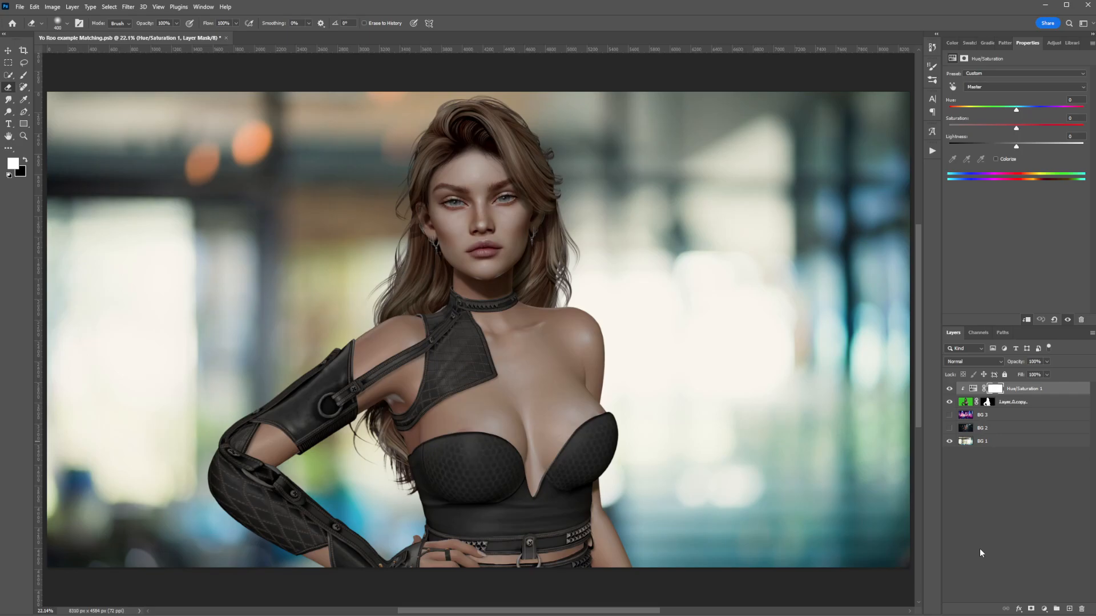
left_click(949, 415)
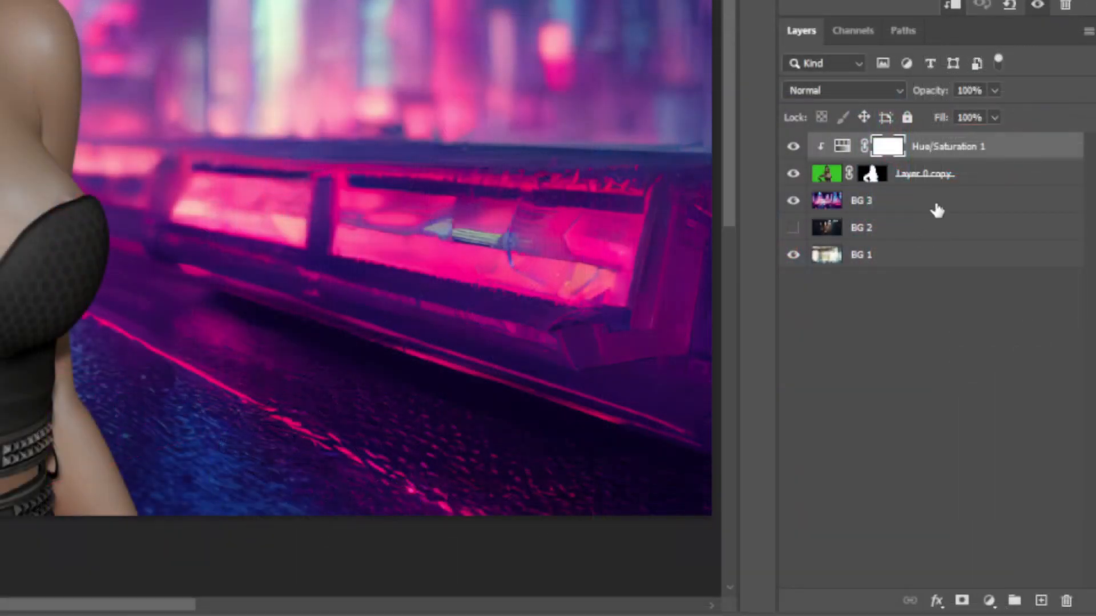
Step: Add a Solid Color fill layer in neutral gray 7f7f7f above Hue/Saturation 1 and set its blend mode to Color
left_click(991, 601)
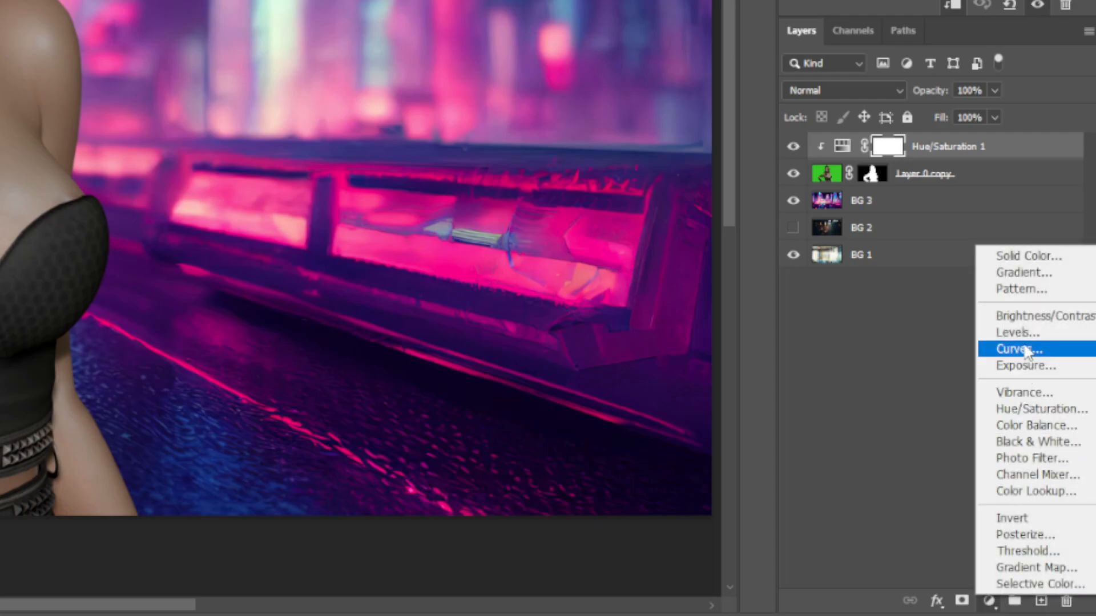
left_click(1024, 264)
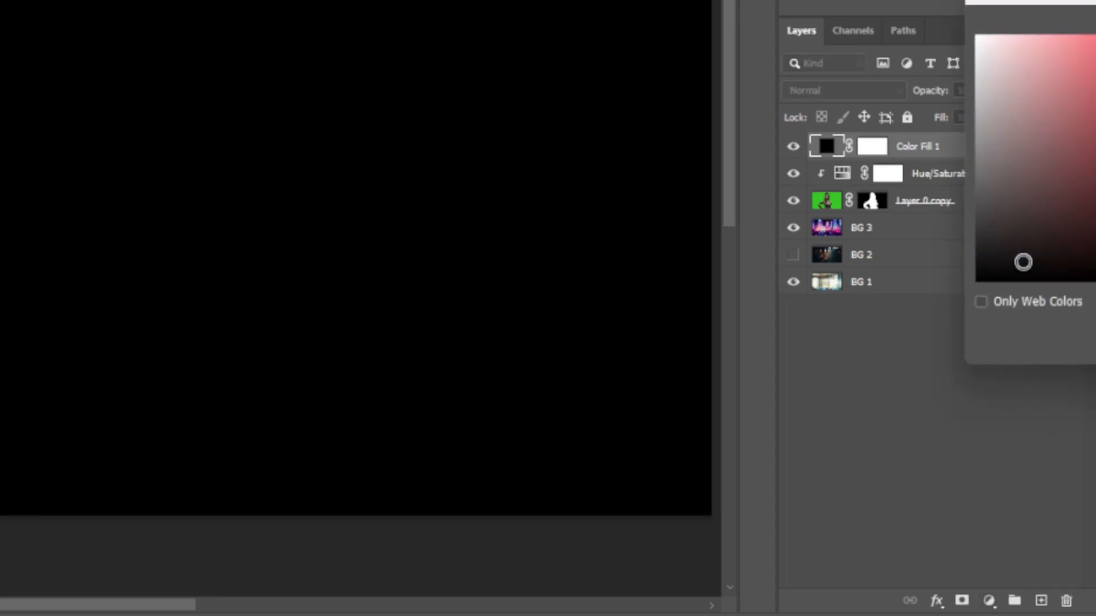
left_click_drag(1093, 2, 508, 93)
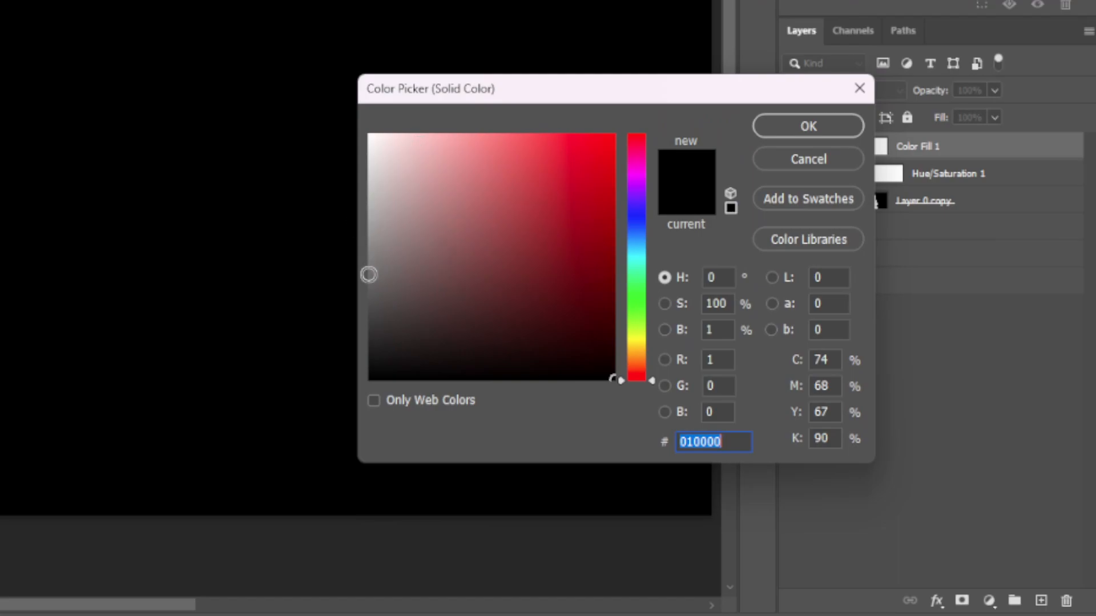
left_click(368, 258)
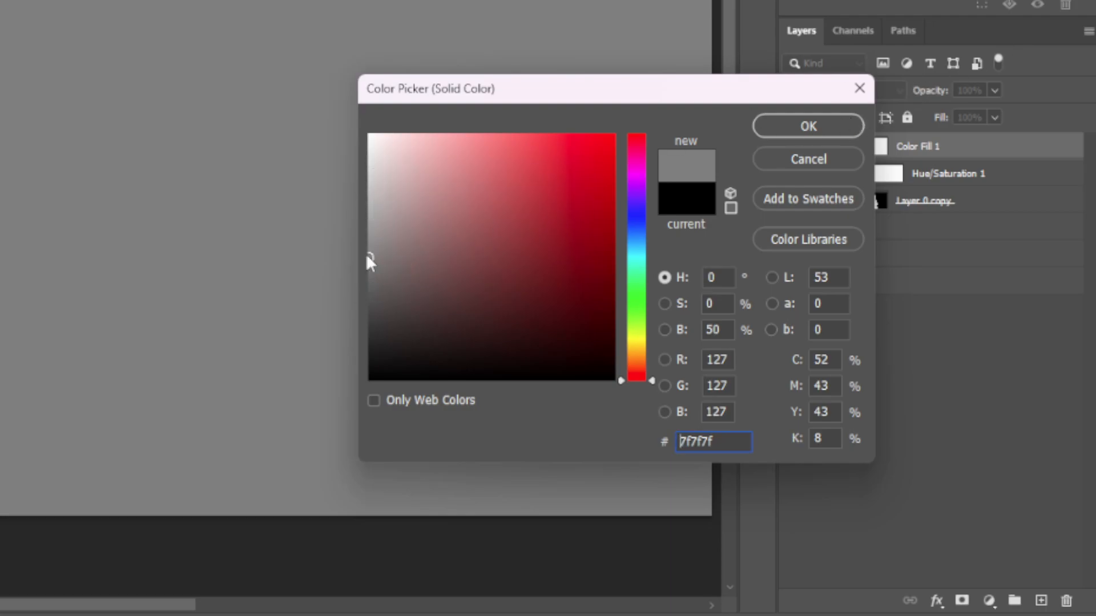
left_click(810, 127)
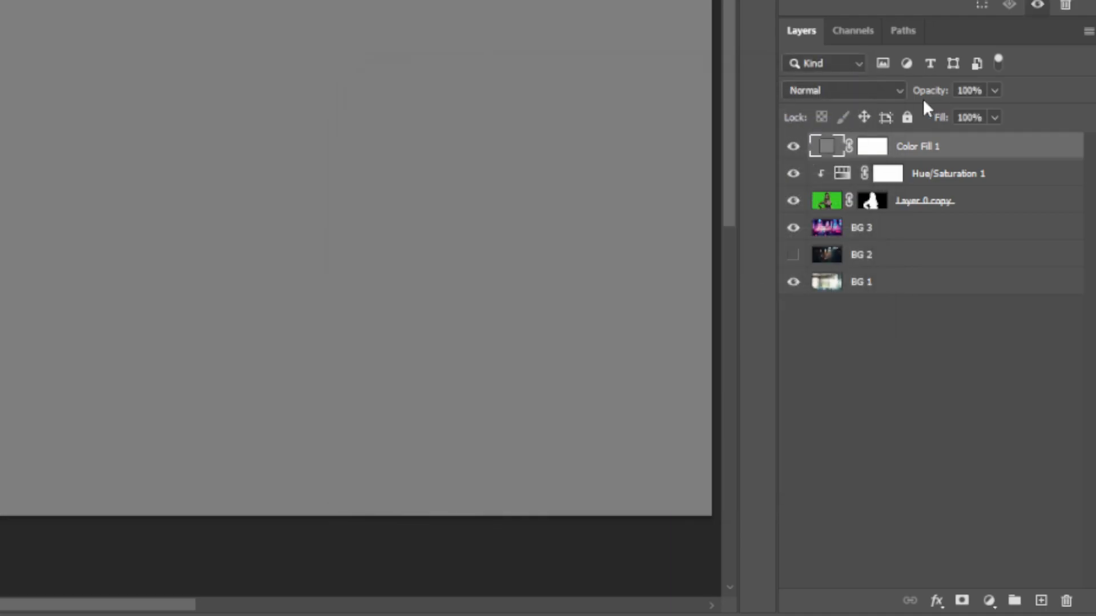
left_click(876, 92)
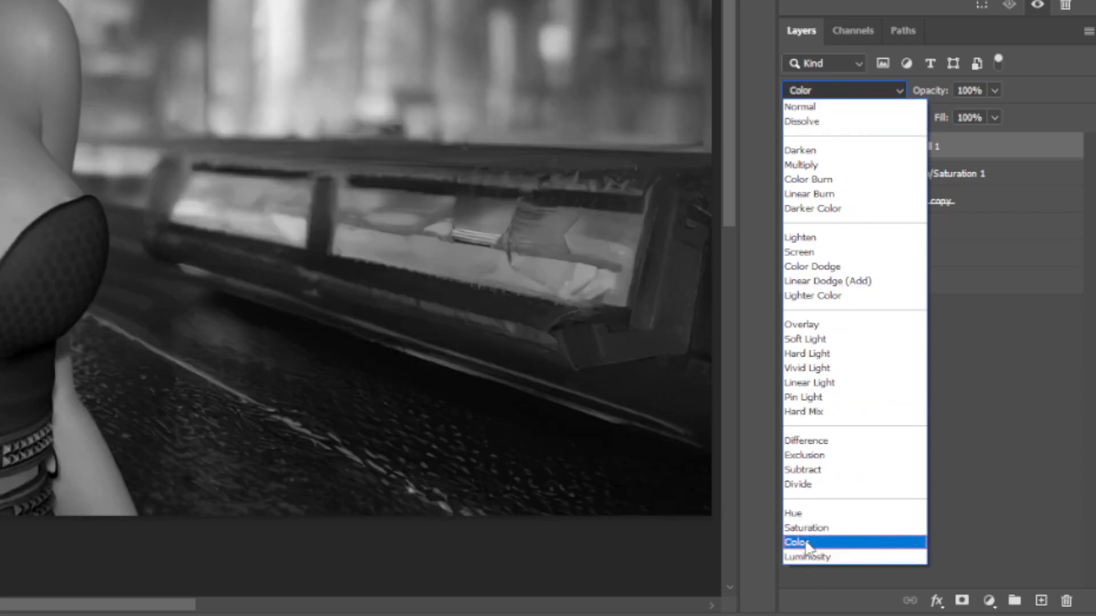
left_click(806, 542)
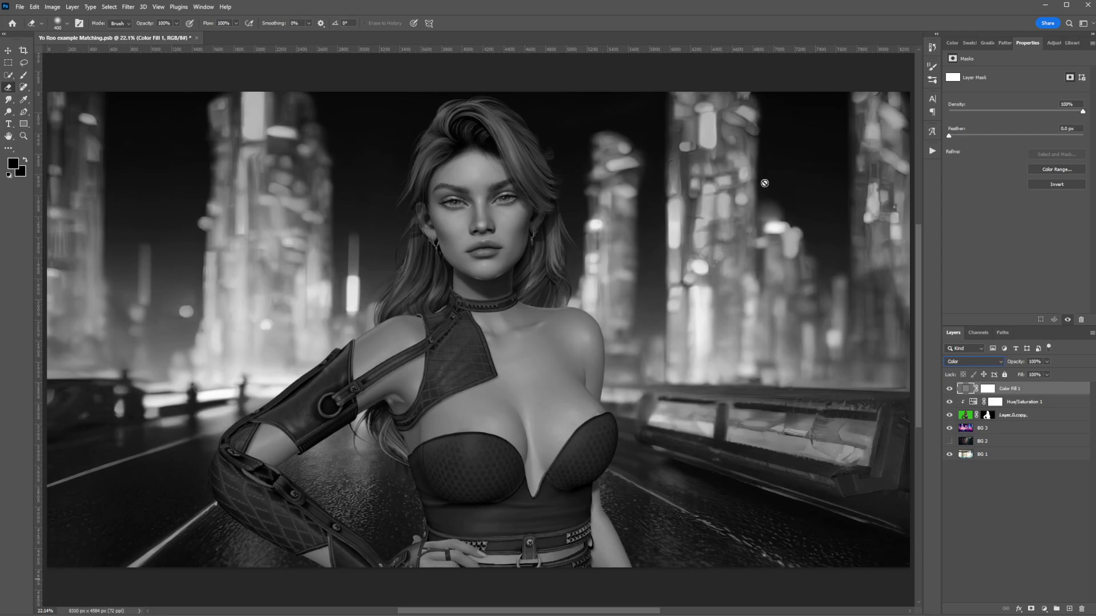
Step: Hide BG 3 and add a Curves adjustment above Hue/Saturation 1, clipped so it affects only the figure
left_click(949, 429)
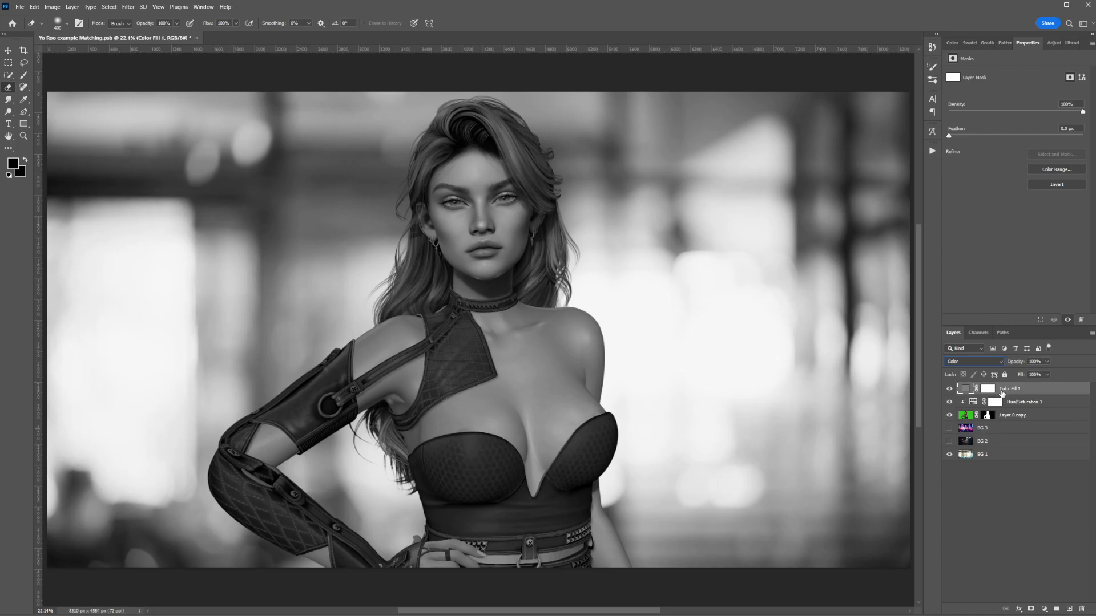
left_click(1030, 404)
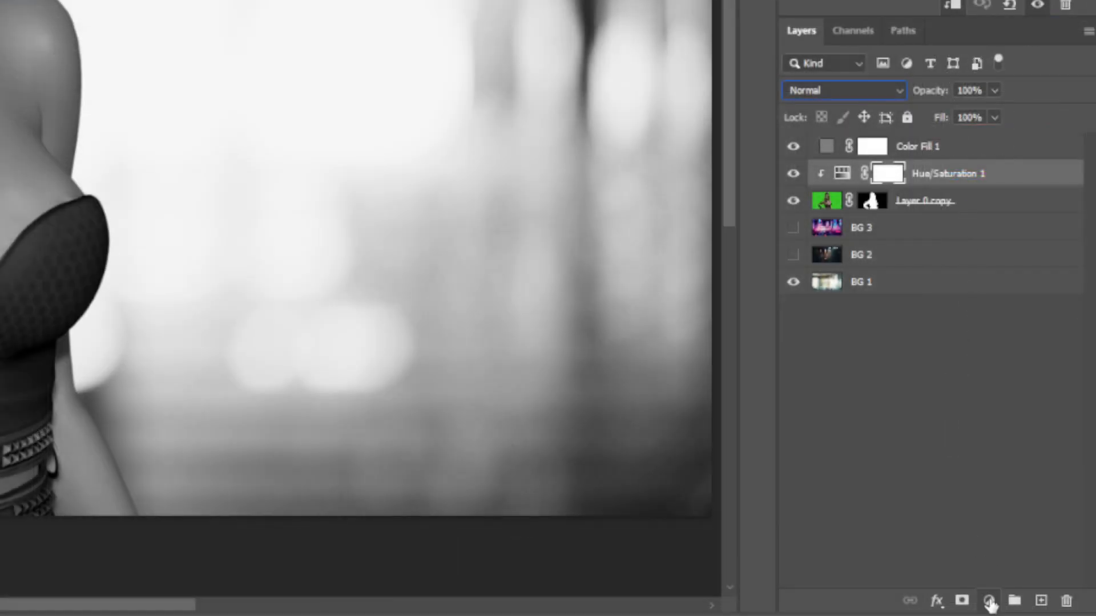
left_click(990, 601)
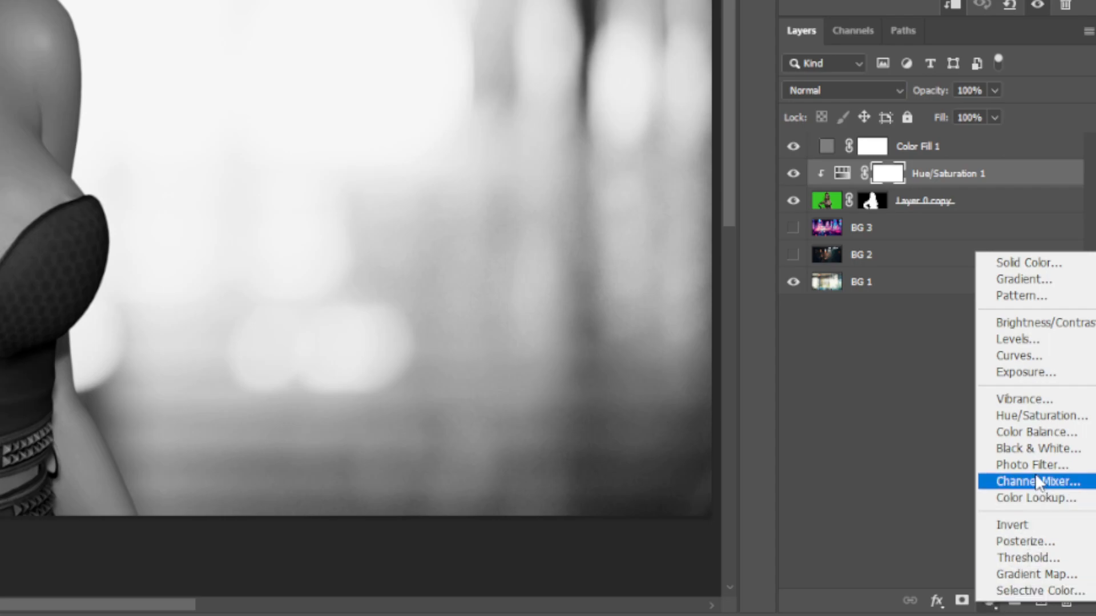
left_click(1031, 358)
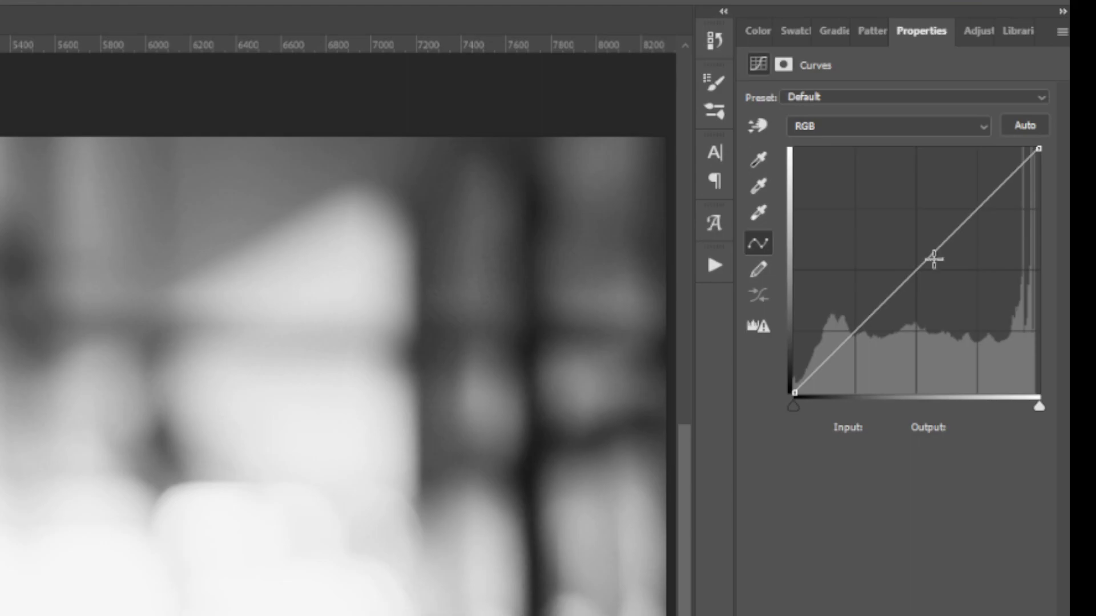
left_click_drag(843, 615, 844, 593)
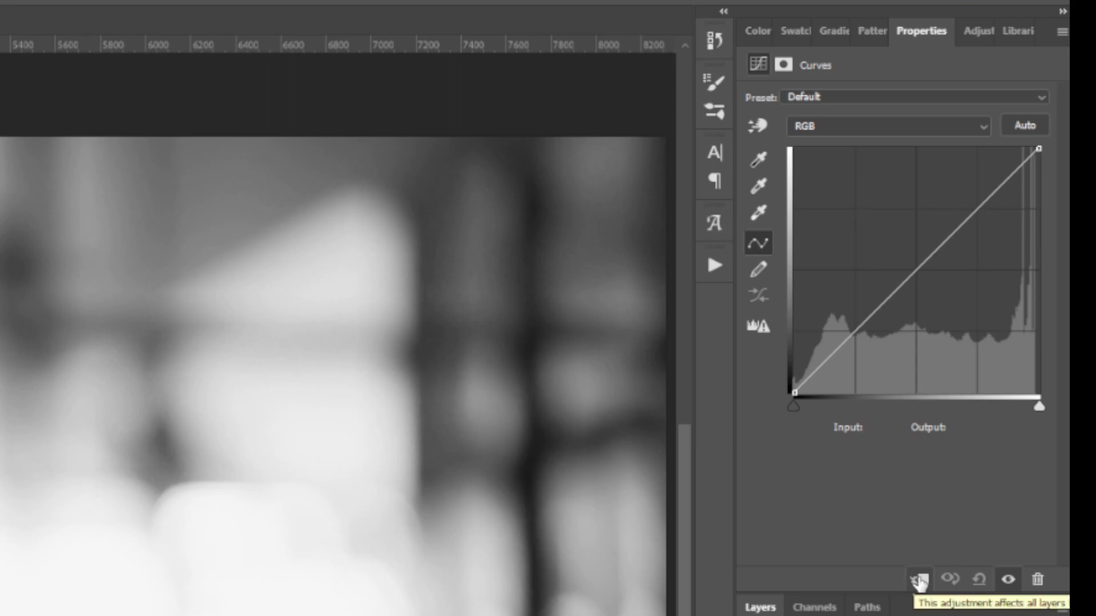
left_click(918, 581)
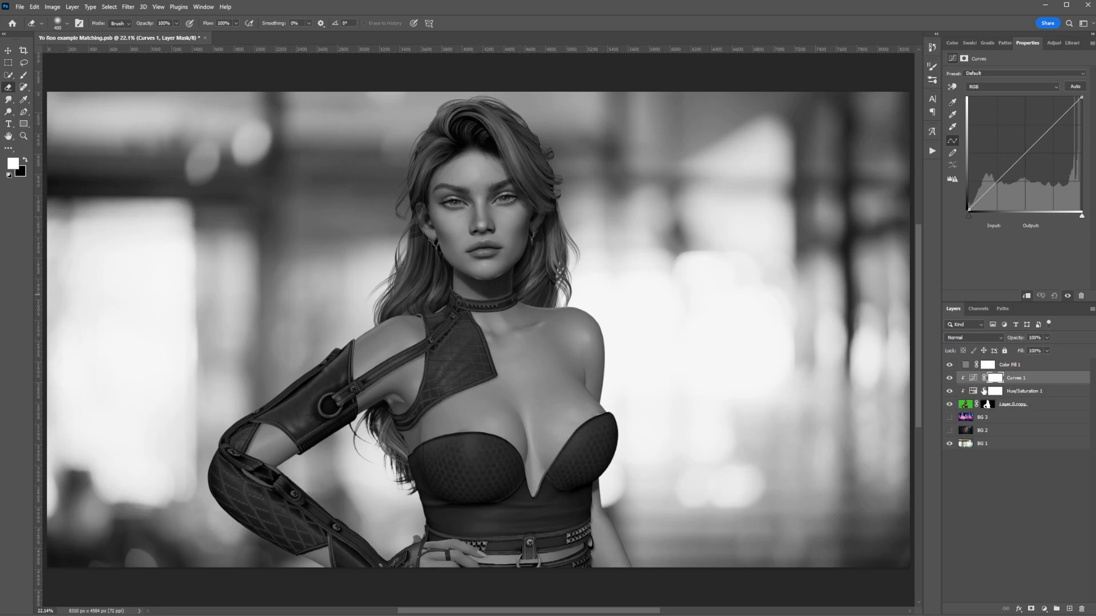
Step: Switch to the Move tool and raise the midtones of the Curves 1 RGB curve to brighten the figure
mouse_move(1027, 153)
left_mouse_down()
mouse_move(999, 128)
mouse_move(1062, 163)
mouse_move(1007, 131)
mouse_move(1026, 150)
left_mouse_up()
key("ctrl+z")
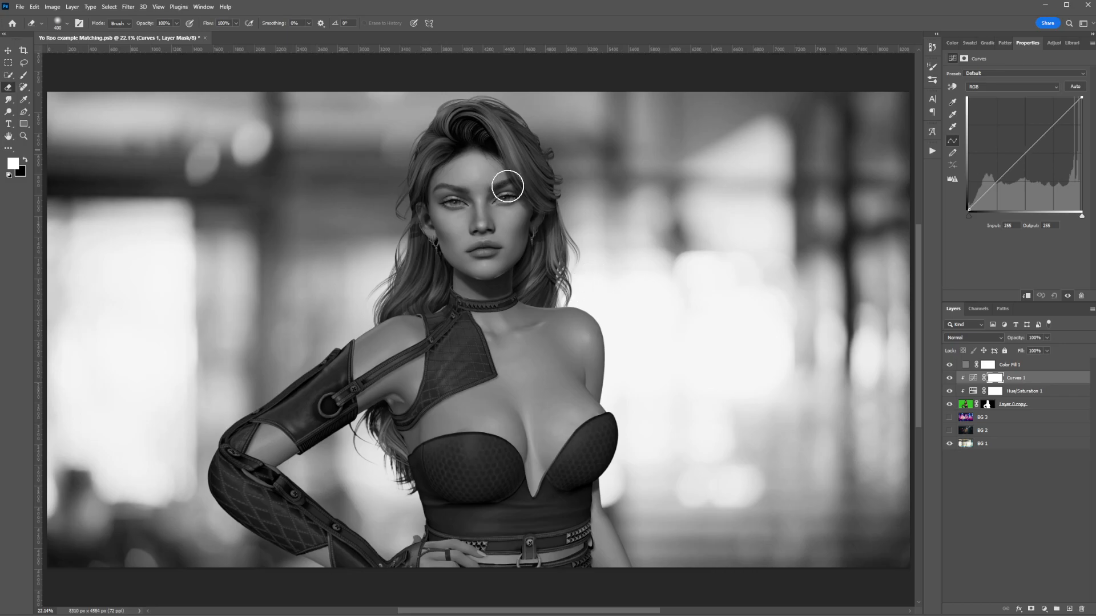
left_click(8, 51)
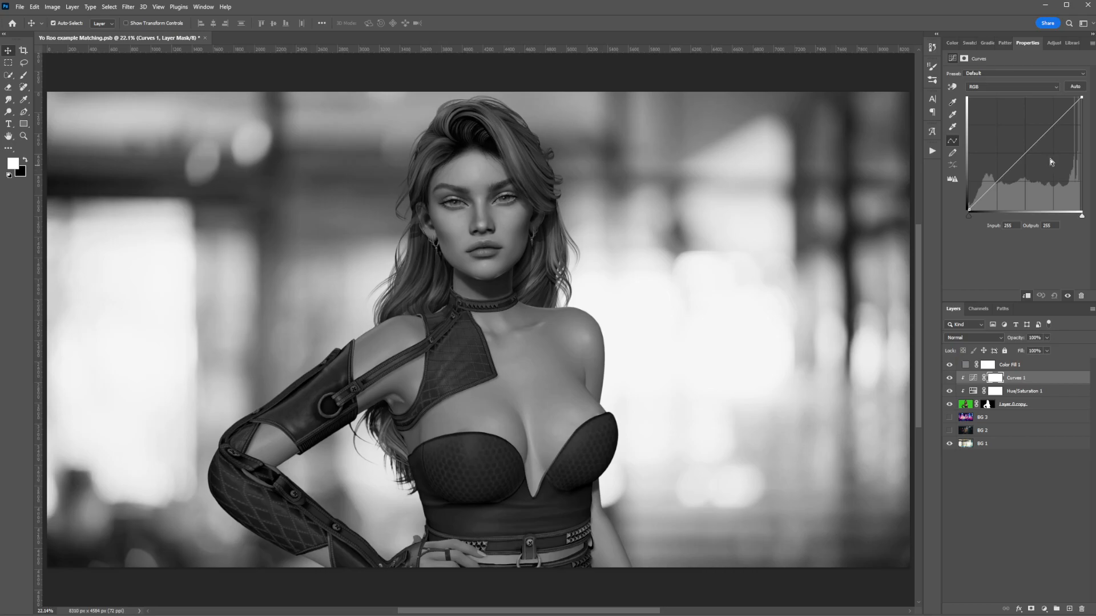
left_click(1026, 152)
left_click_drag(1025, 151, 1018, 147)
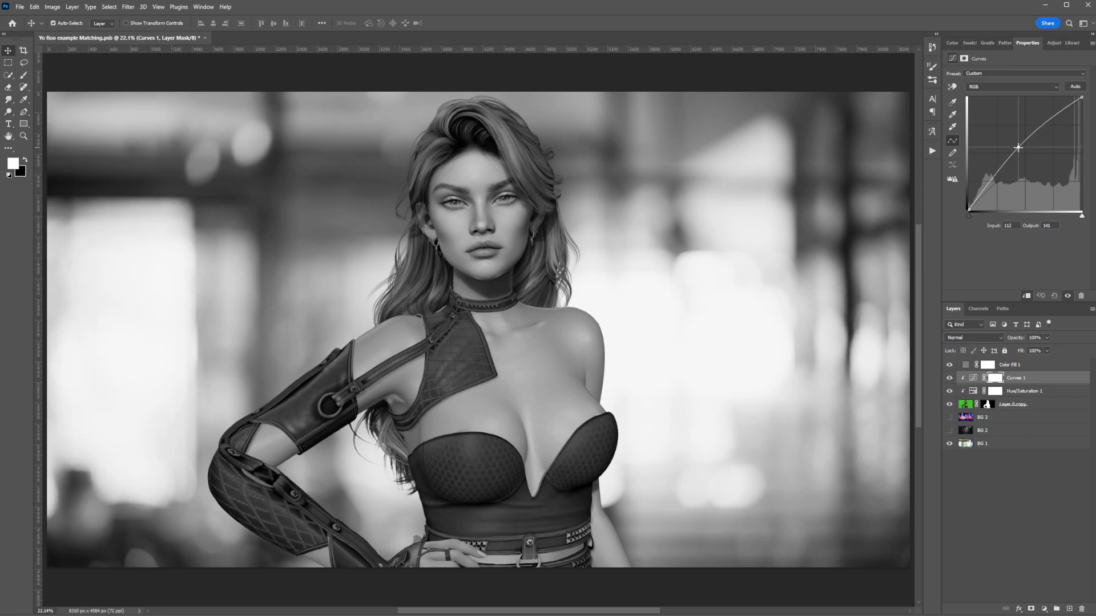
left_click_drag(1017, 148, 1020, 146)
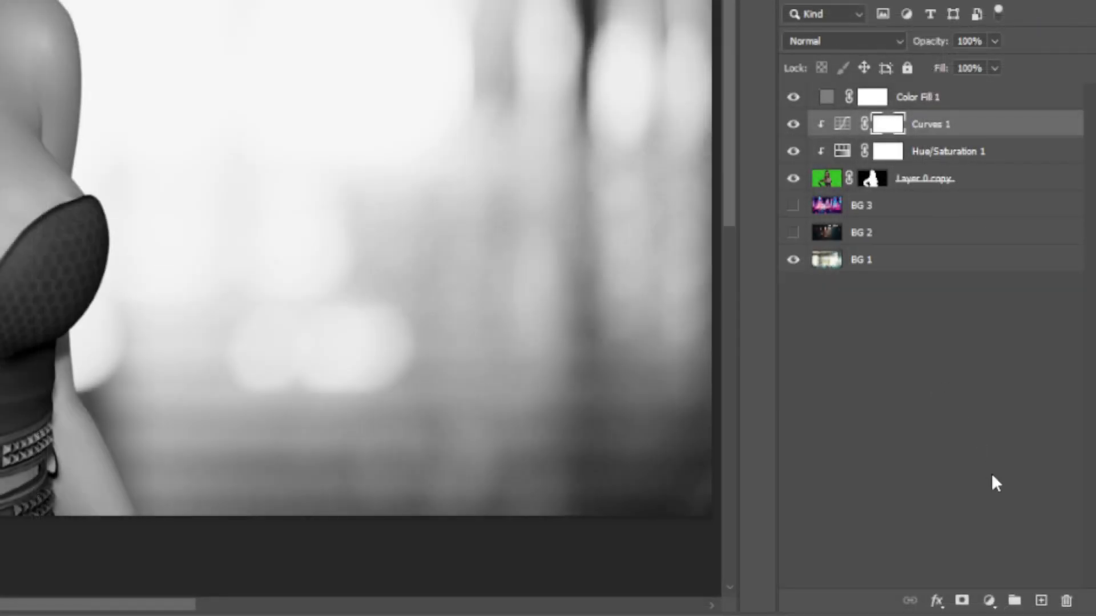
Step: Add an Exposure adjustment above Curves 1 and clip it to the figure
left_click(989, 601)
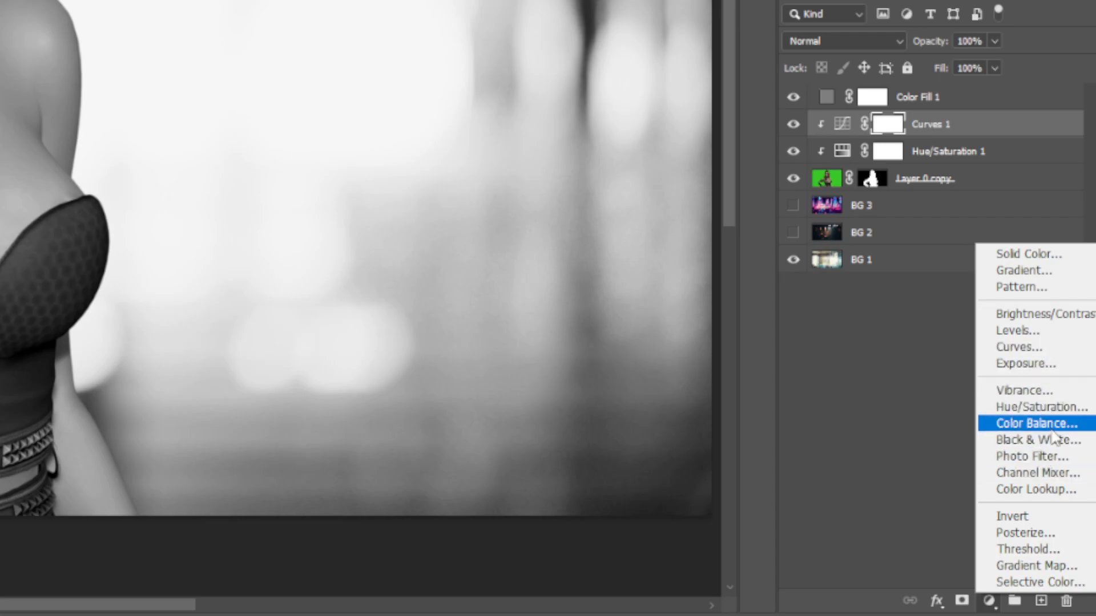
left_click(1033, 365)
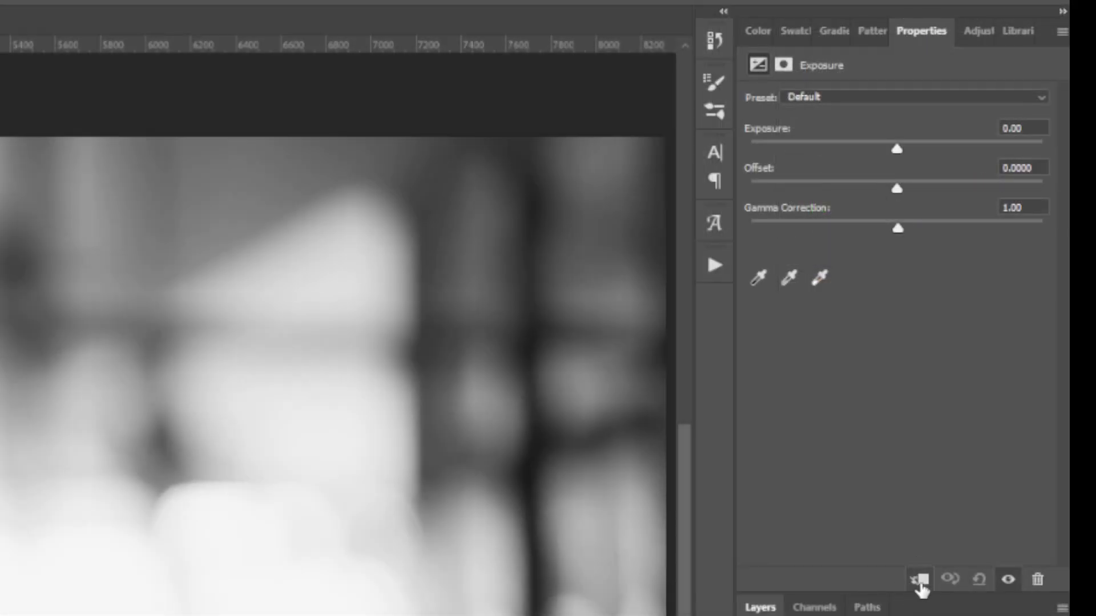
left_click(919, 587)
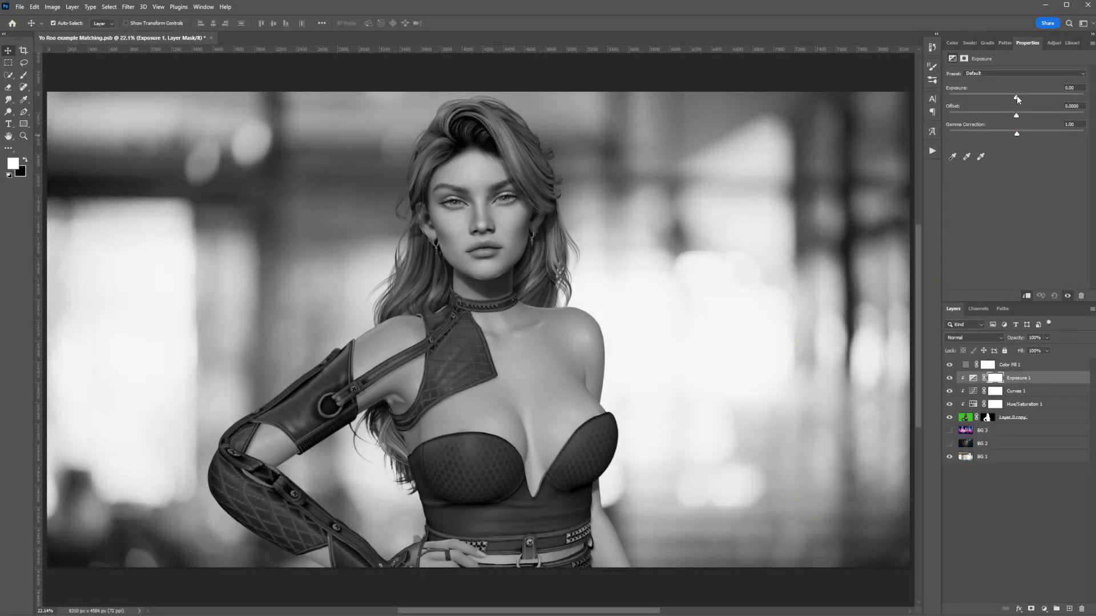
Step: Try a lower Exposure and a Gamma Correction of 0.84 on the Exposure 1 adjustment, undoing each change
mouse_move(1016, 95)
left_mouse_down()
mouse_move(1036, 98)
mouse_move(1000, 98)
left_mouse_up()
key("ctrl+z")
key("ctrl+z")
left_click_drag(1020, 135, 1024, 135)
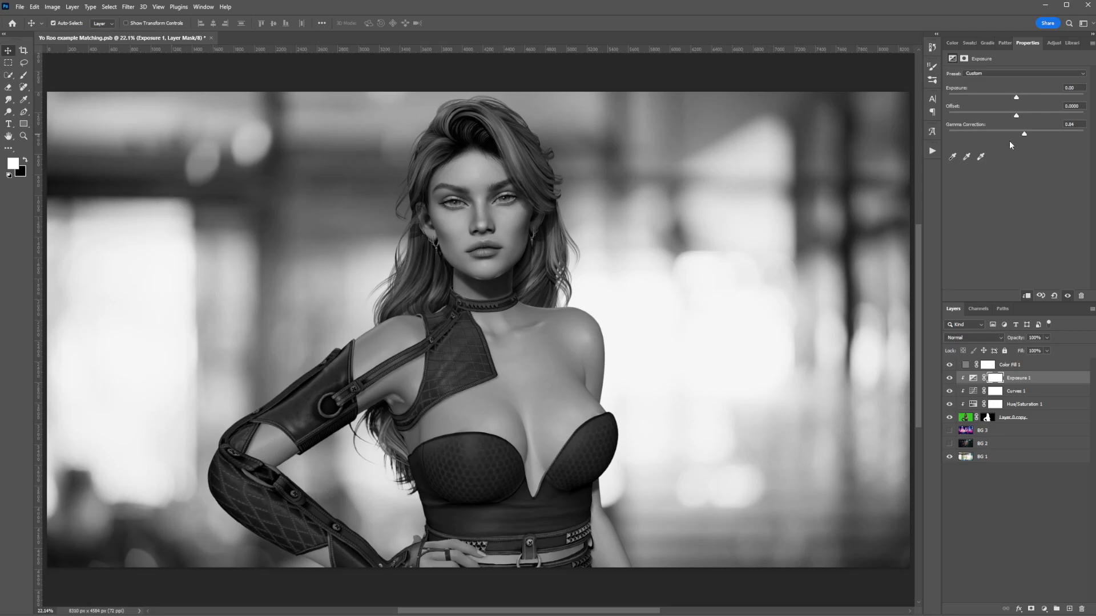
key("ctrl+z")
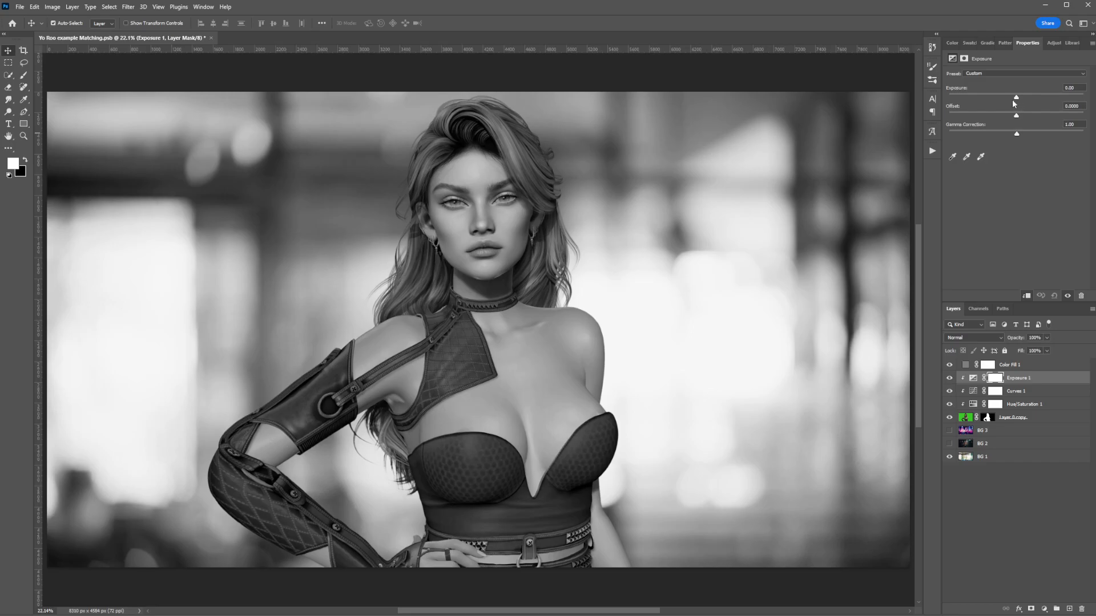
Step: Set the Exposure 1 adjustment's Exposure to +0.44 and its Gamma Correction slightly above 0.80 to deepen the figure's contrast
left_click_drag(1018, 97, 1021, 98)
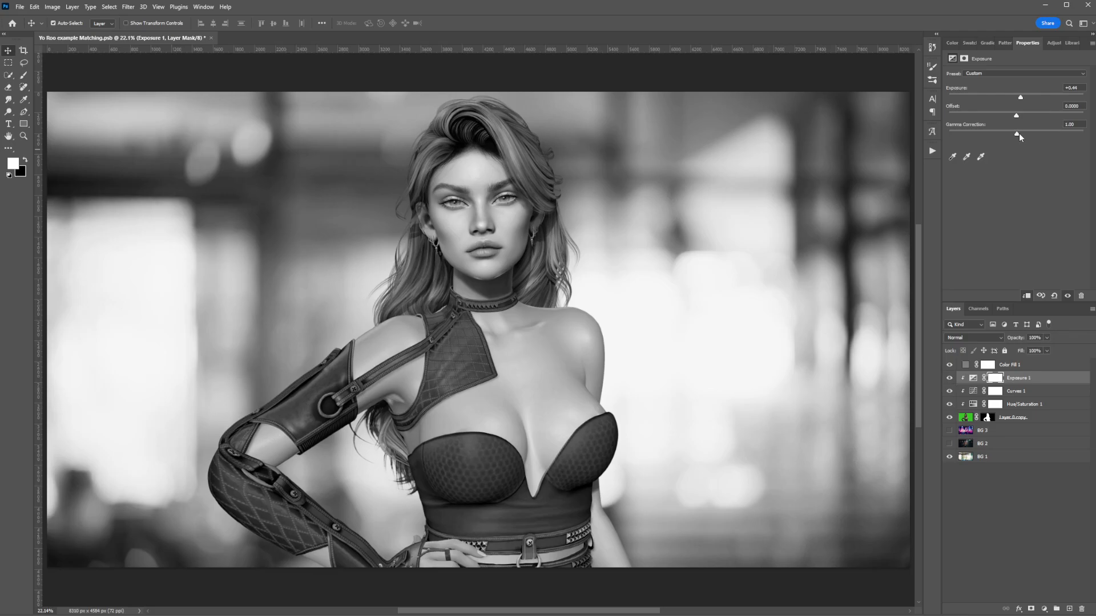
left_click_drag(1017, 134, 1026, 135)
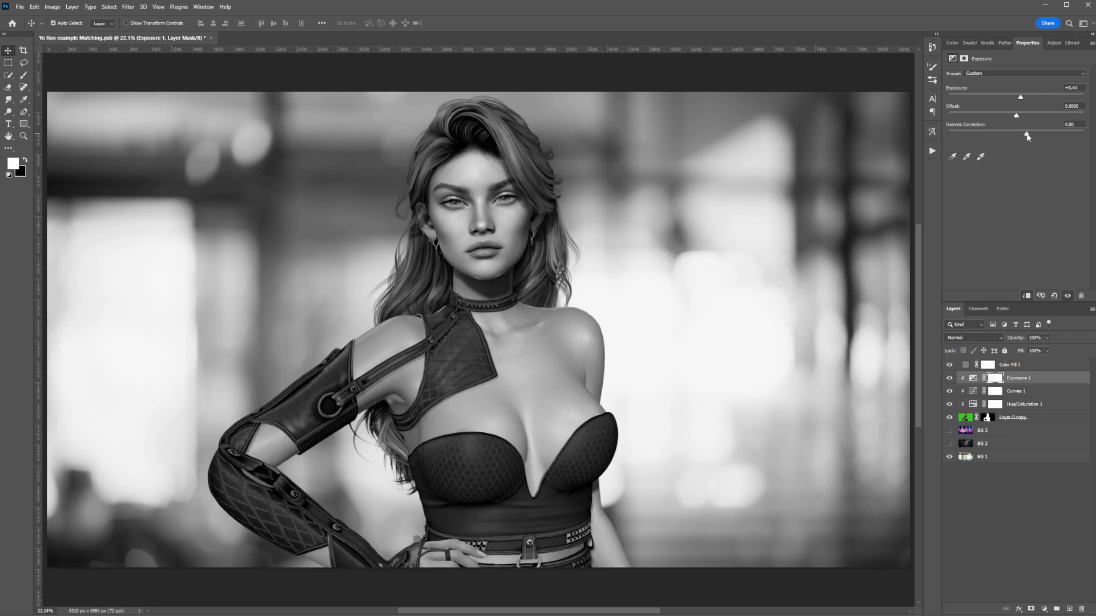
left_click_drag(1027, 136, 1024, 136)
Step: Lower the midtone point of the Curves 1 RGB curve to input 118, output about 139
left_click(1020, 392)
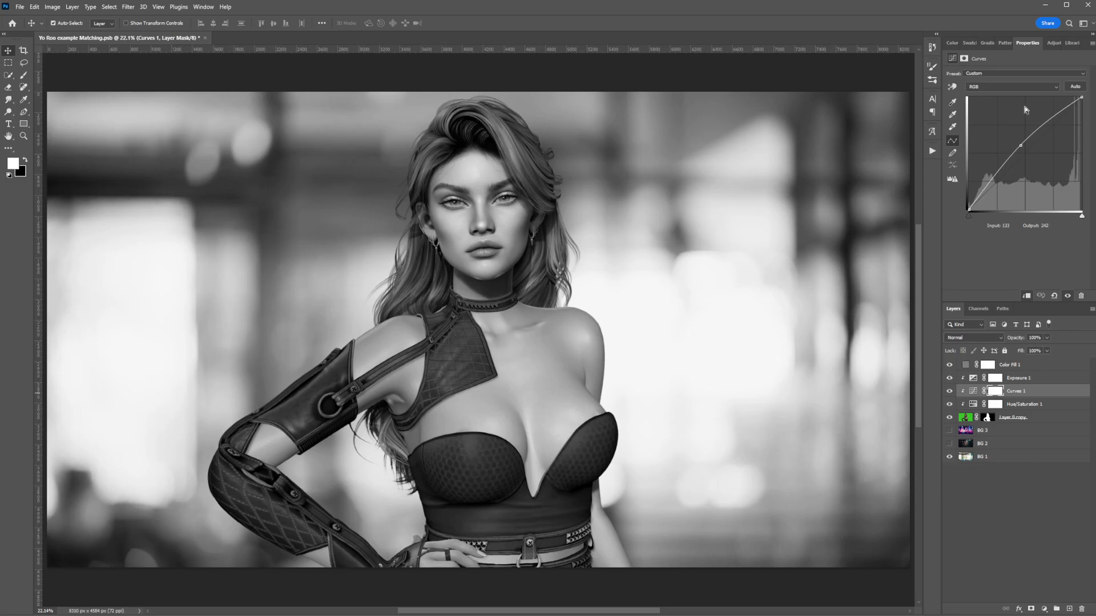
left_click_drag(1020, 145, 1020, 150)
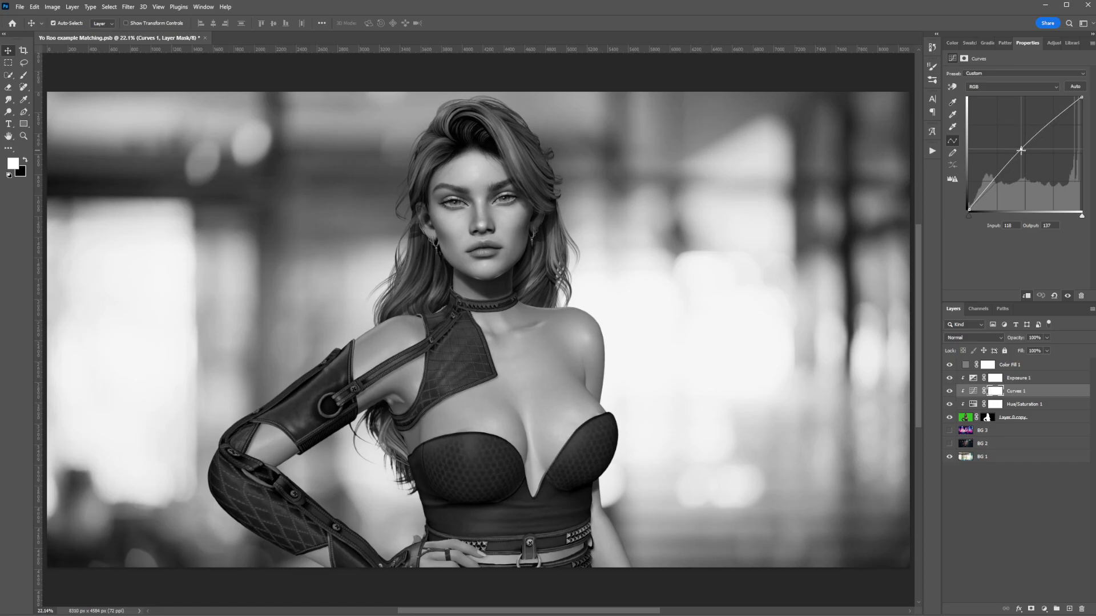
left_click_drag(1020, 150, 1021, 149)
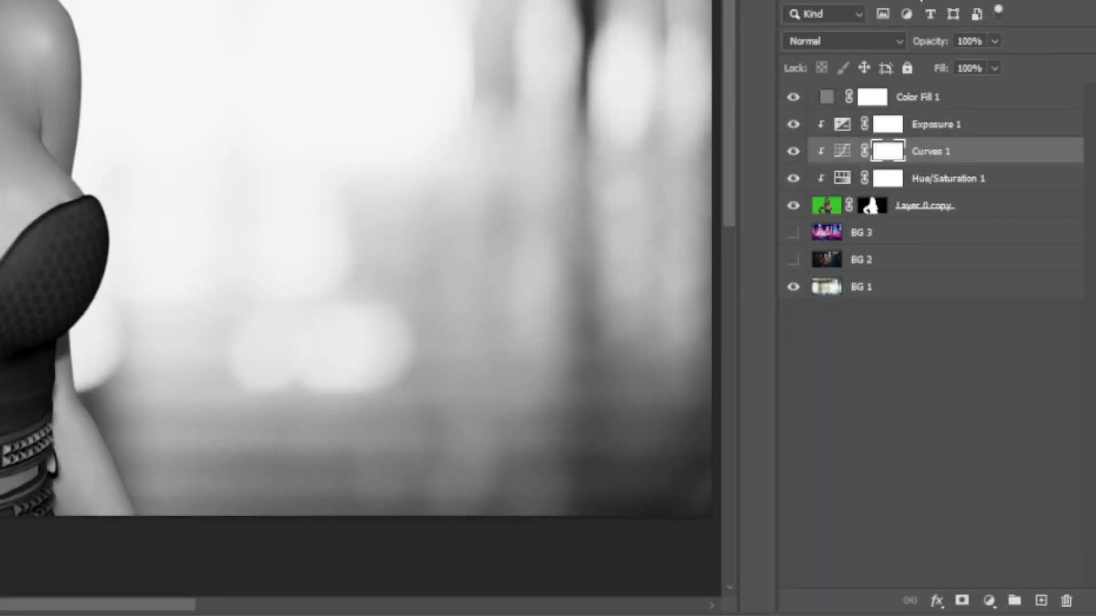
Step: Hide the Color Fill 1 check layer and compare the figure with Curves 1 and Exposure 1 each toggled off and on
left_click(794, 98)
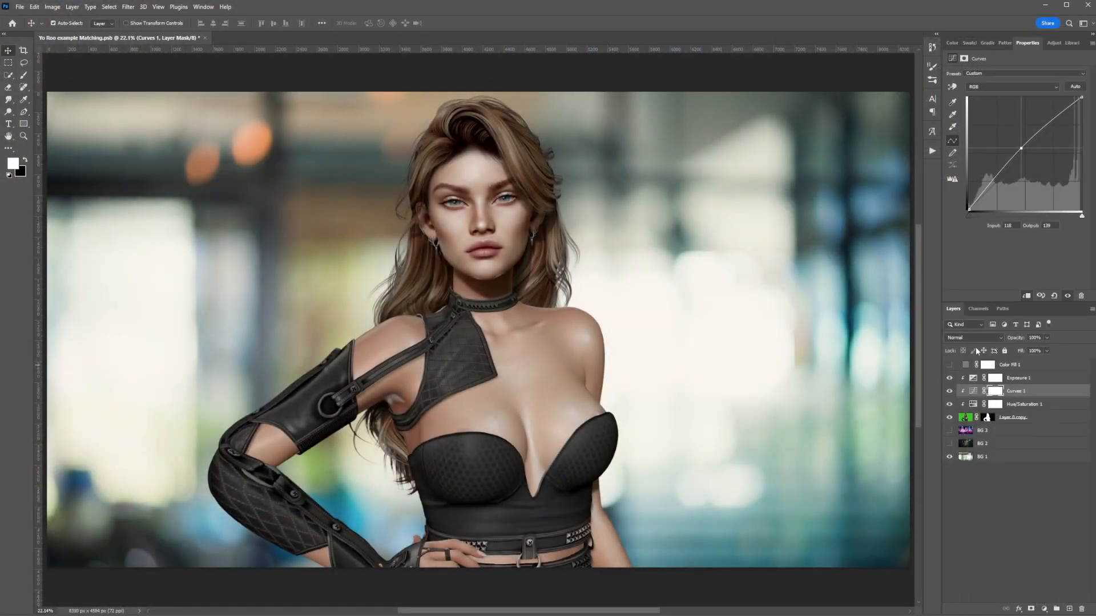
left_click(949, 392)
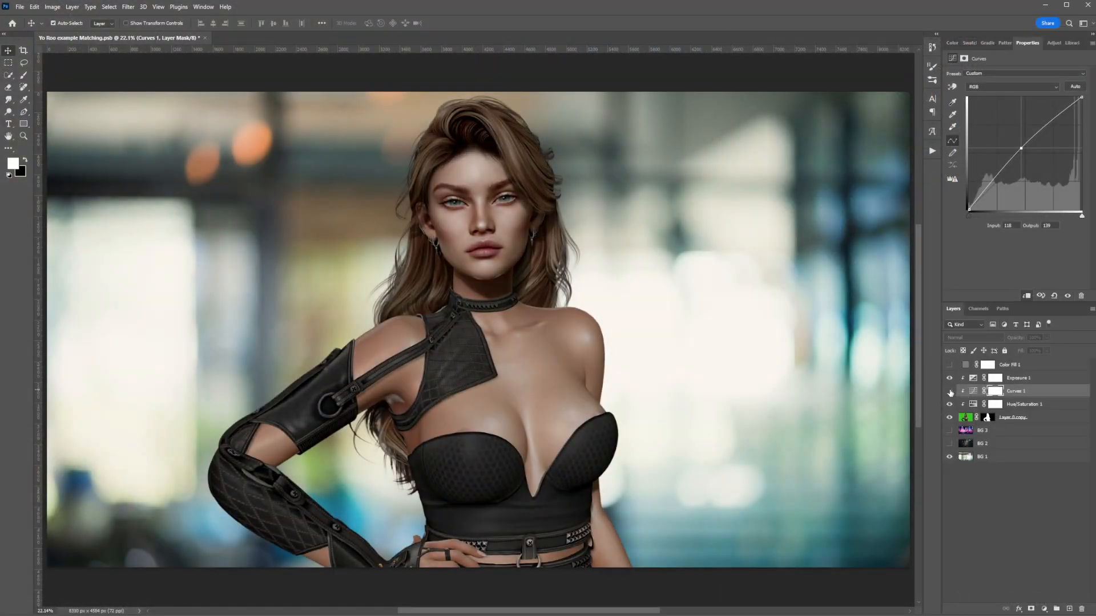
left_click(949, 391)
left_click(950, 392)
left_click(949, 392)
left_click(949, 379)
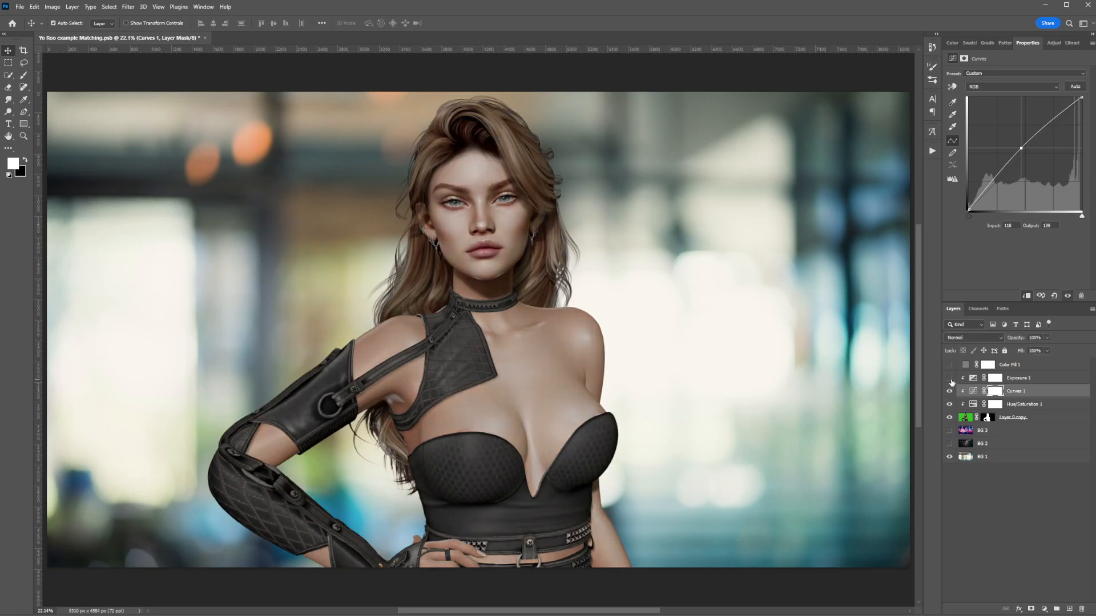
left_click(949, 378)
left_click(949, 378)
left_click(950, 378)
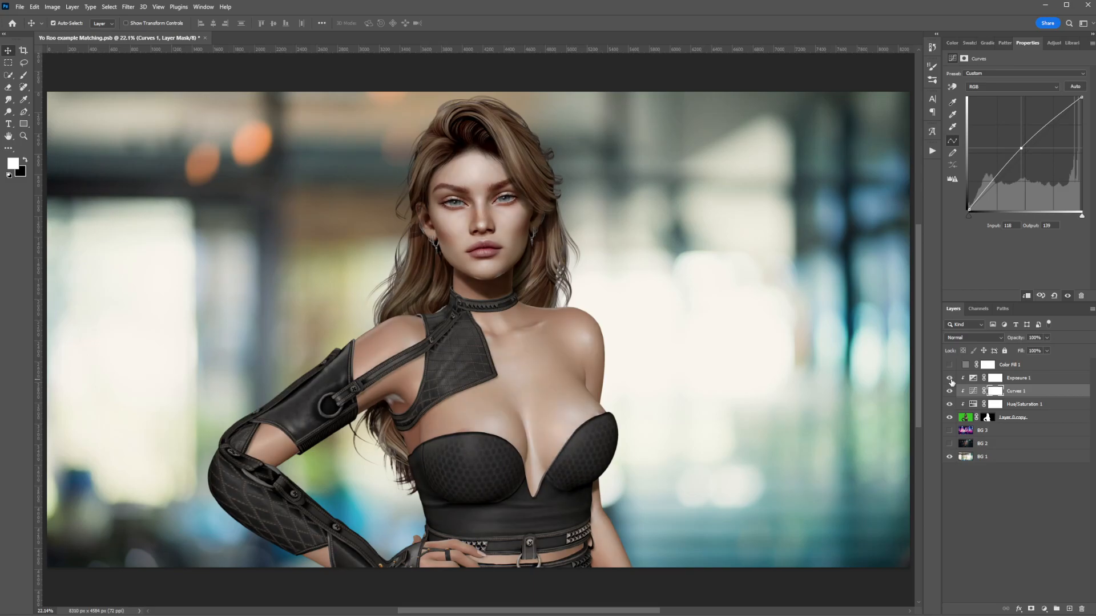
left_click(950, 378)
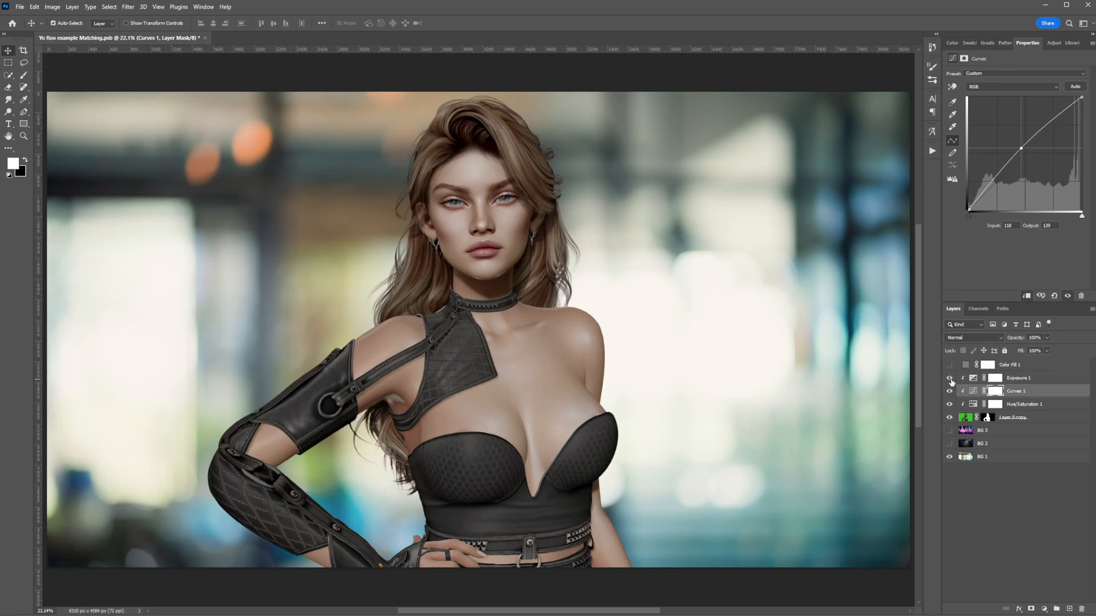
left_click(950, 378)
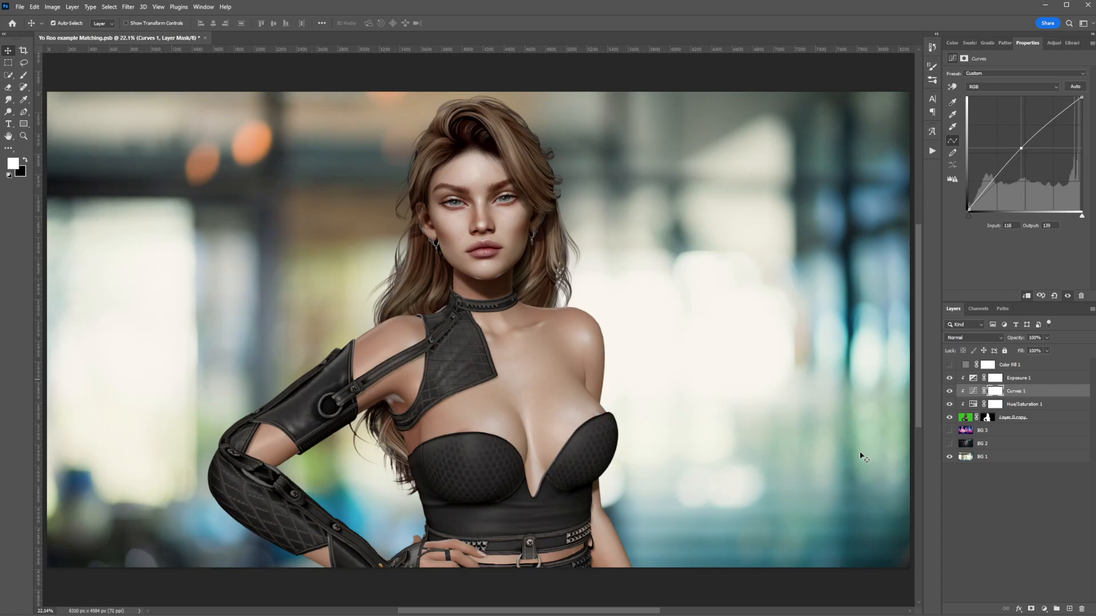
Step: Add a Gradient Map adjustment above Exposure 1 and clip it so it affects only the figure
left_click(1025, 382)
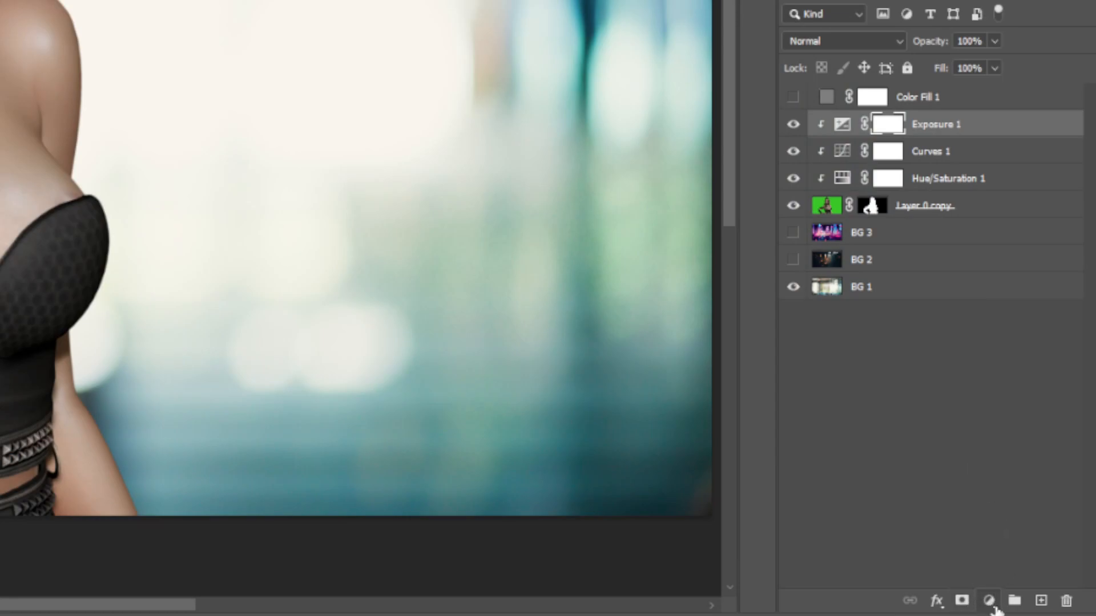
left_click(991, 606)
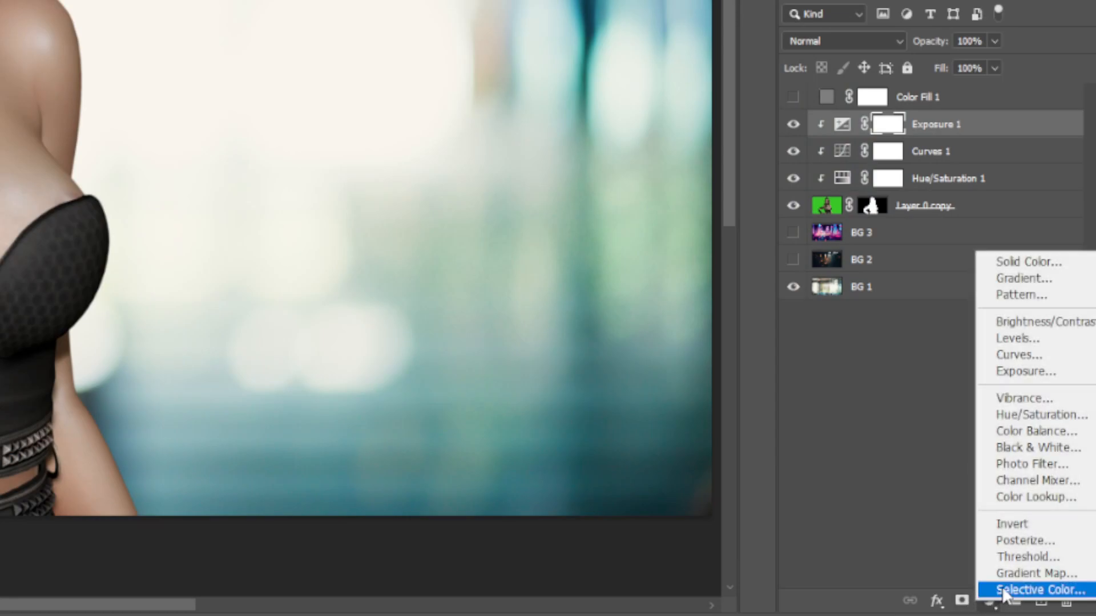
left_click(1043, 575)
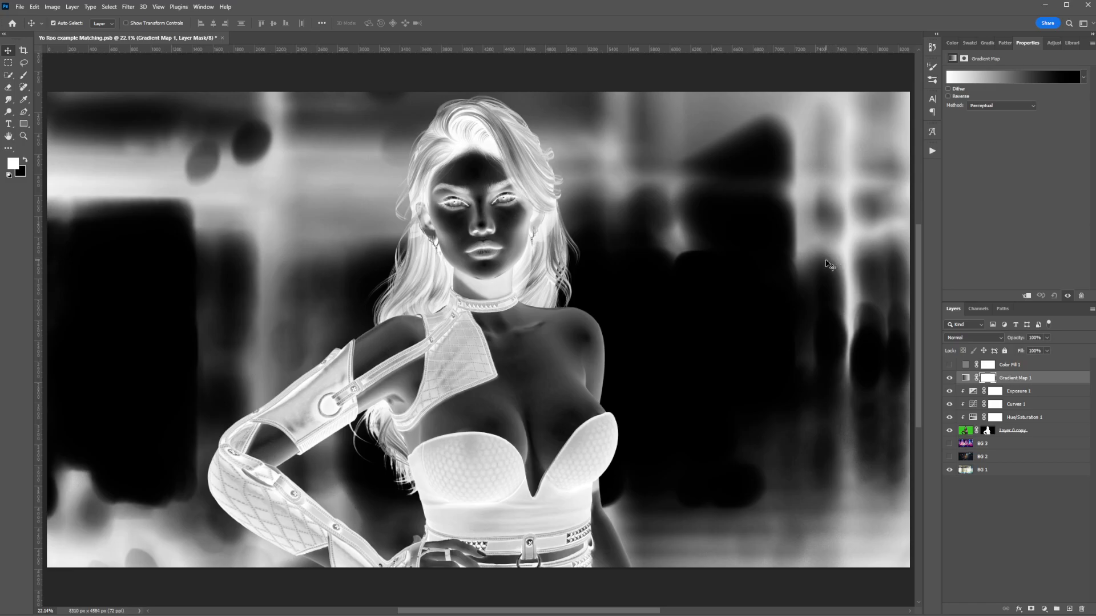
left_click(1027, 296)
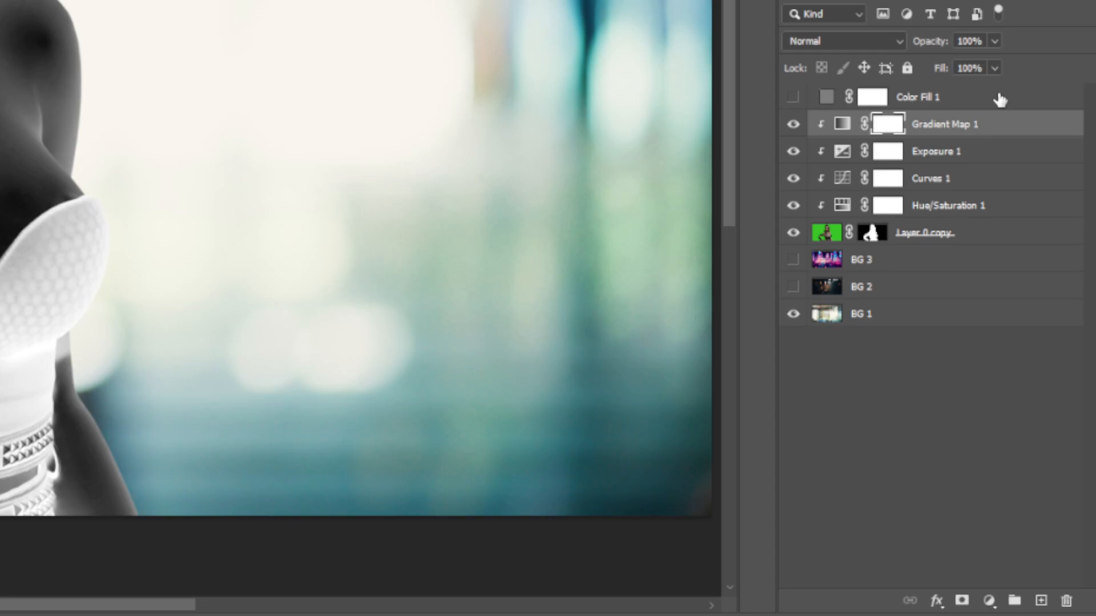
Step: Reduce the Gradient Map 1 opacity to 49% and make the adjustment itself active instead of its mask
left_click(993, 43)
left_click(950, 63)
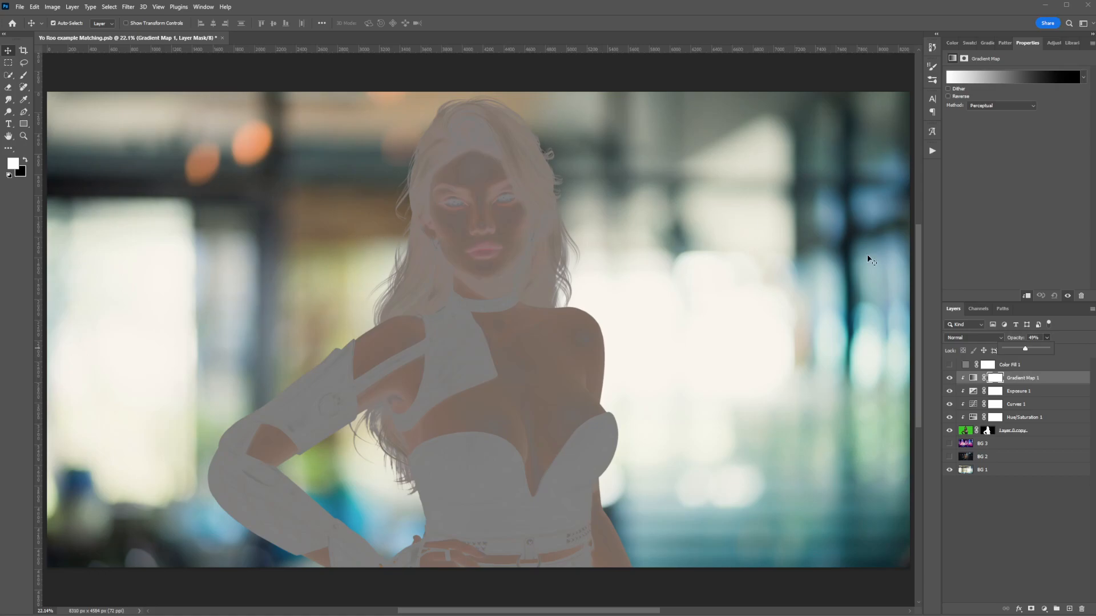
left_click(1031, 379)
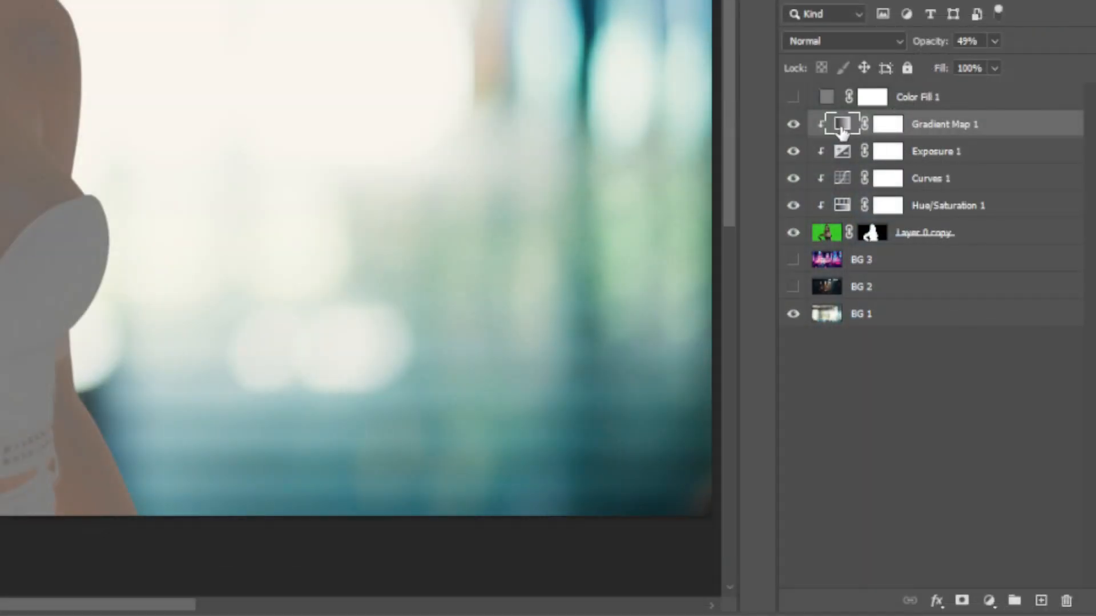
left_click(891, 129)
left_click(841, 131)
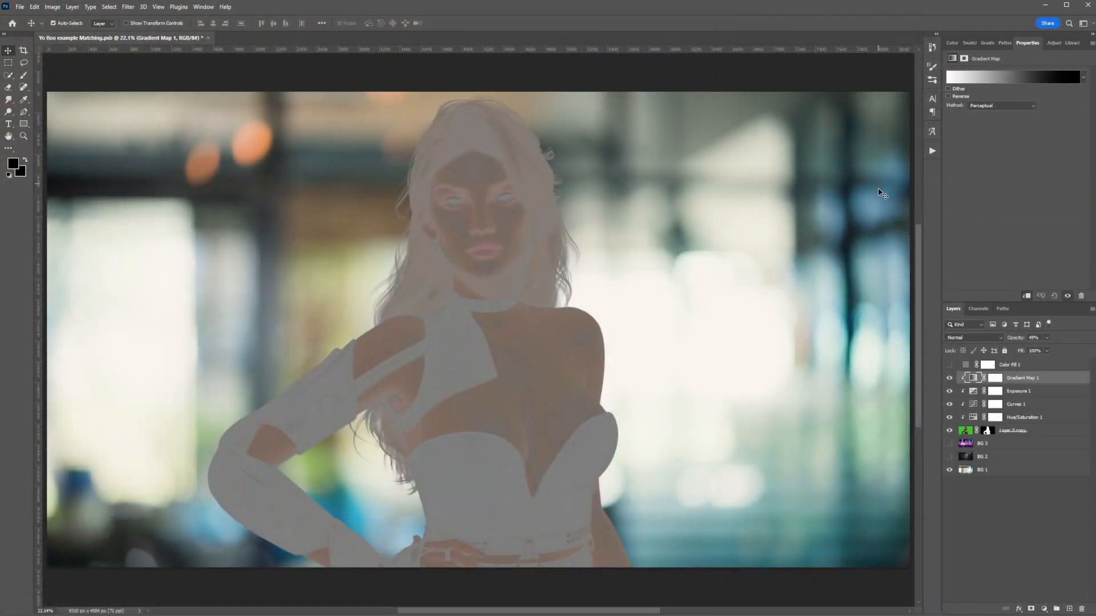
Step: Edit the Gradient Map 1 gradient and recolour its location 100 stop to #faf7ee, sampled from the bright background area
left_click(1013, 81)
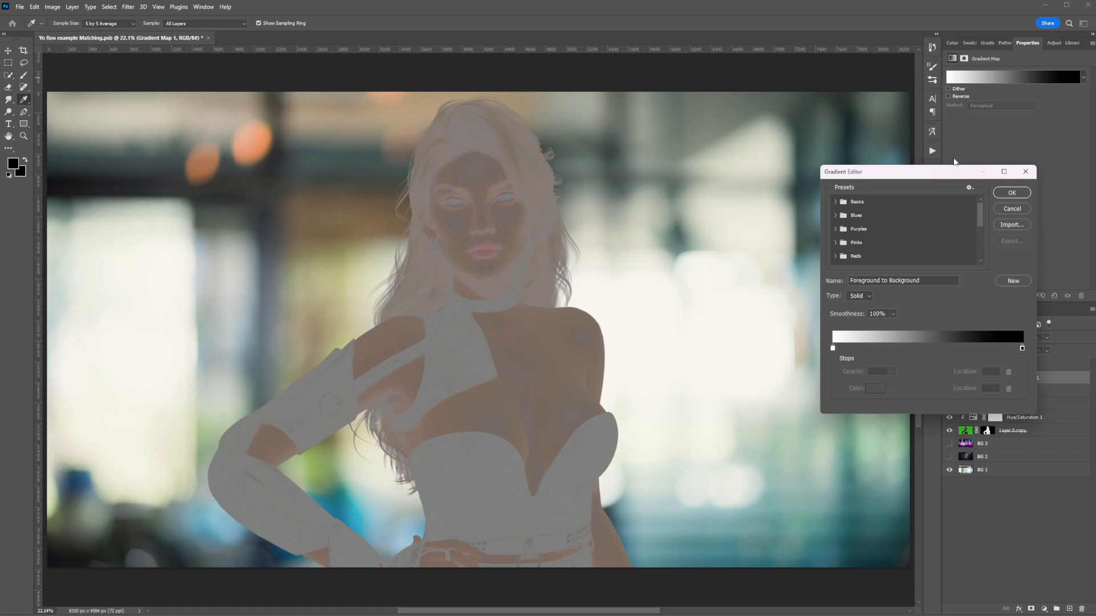
left_click_drag(941, 178, 903, 62)
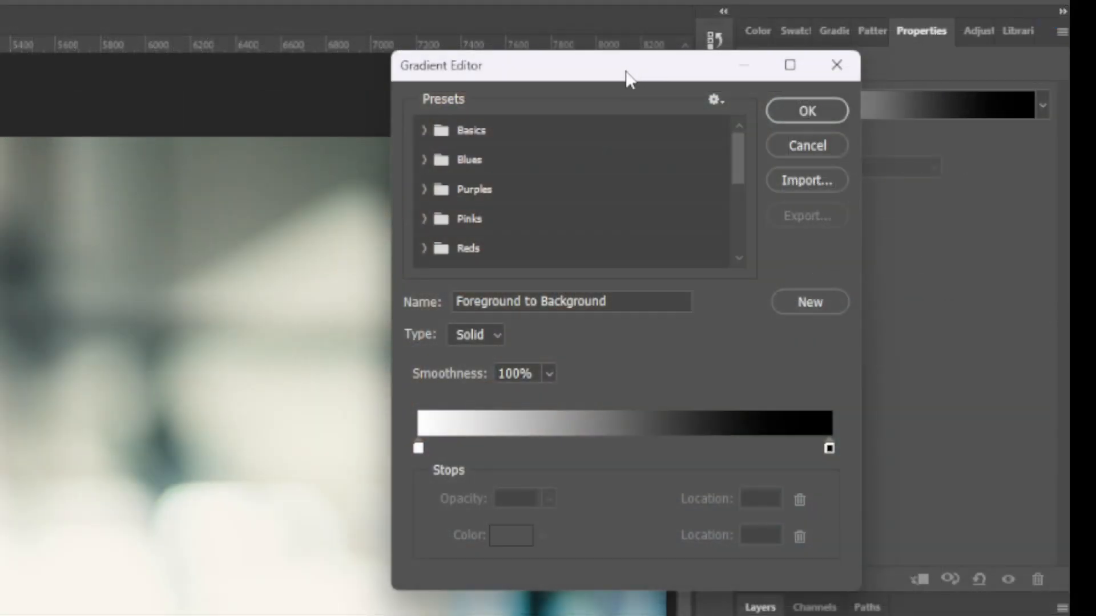
left_click_drag(628, 77, 469, 60)
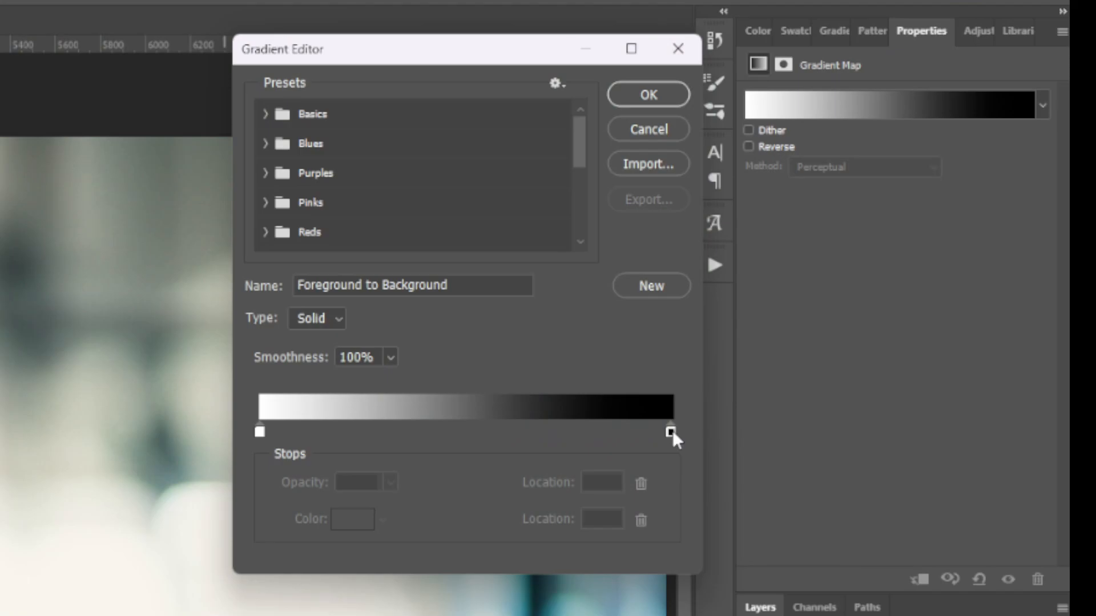
left_click(671, 432)
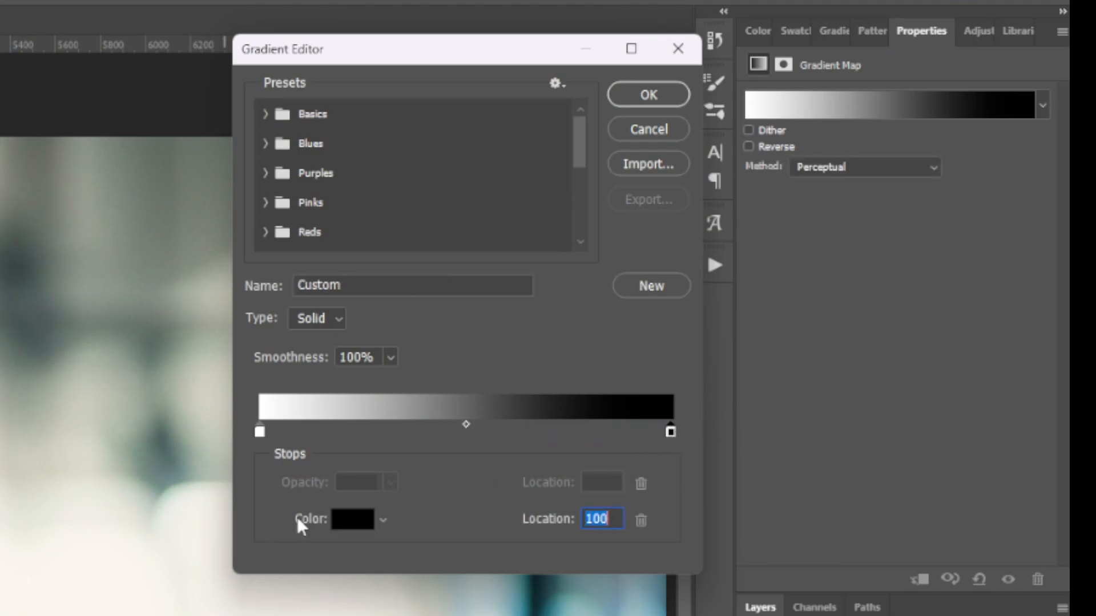
left_click(352, 521)
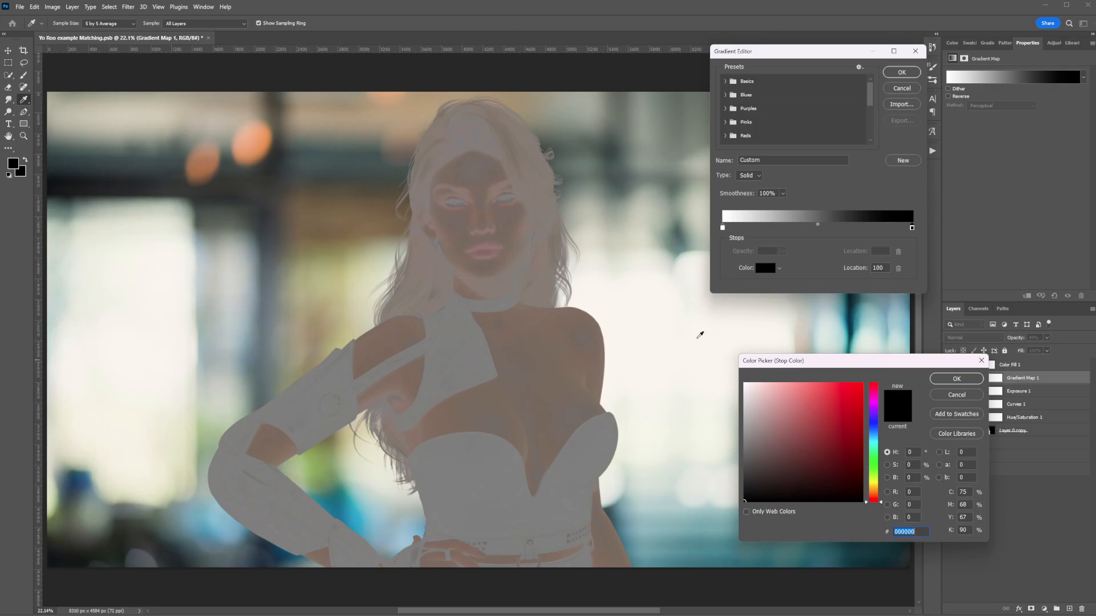
left_click(663, 329)
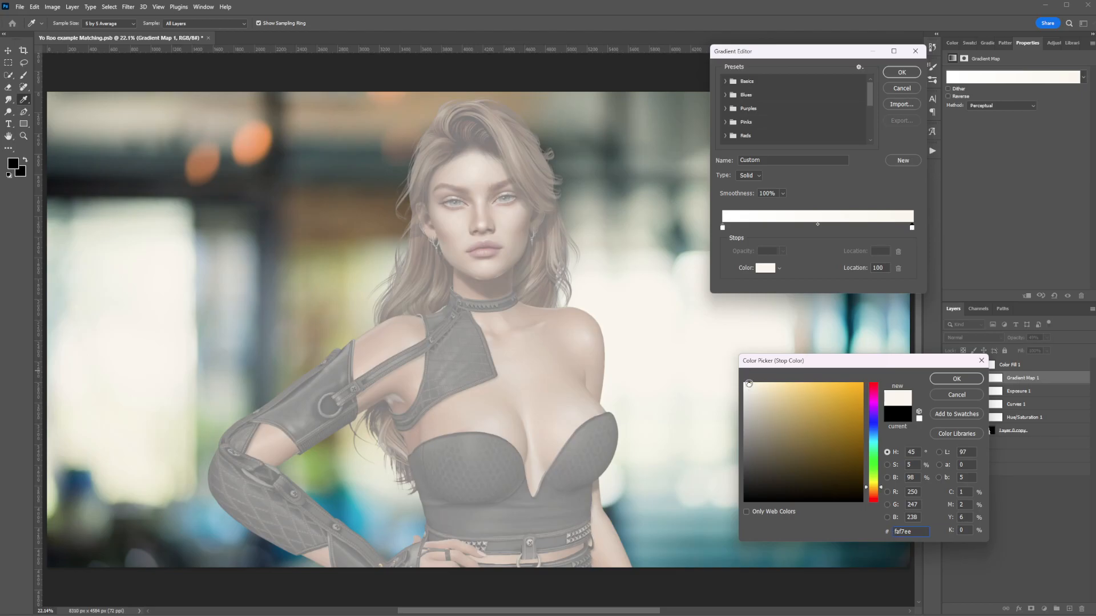
left_click(947, 381)
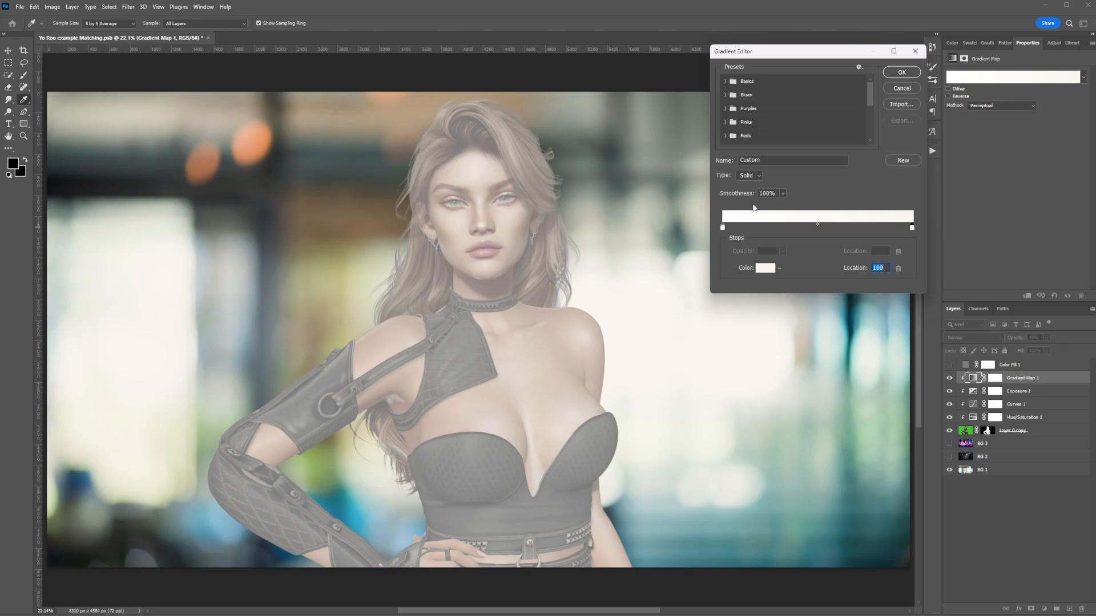
Step: Edit the colour of the gradient's location 0 stop, sampling dark tones from the background's right edge and lower corners, ending with #0e1518
left_click_drag(786, 57, 688, 74)
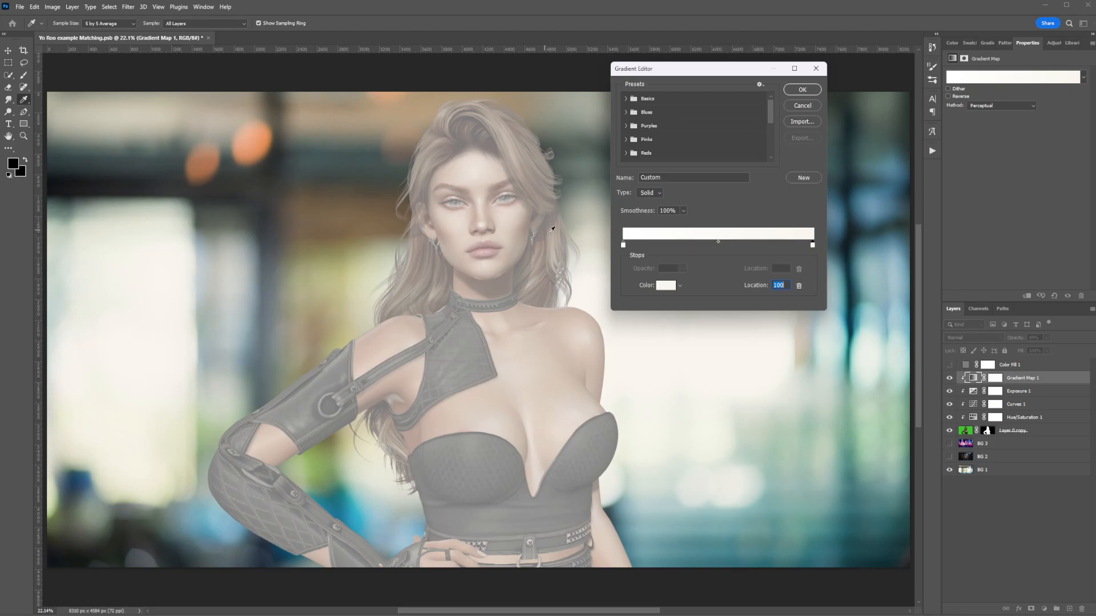
left_click(623, 245)
left_click(669, 287)
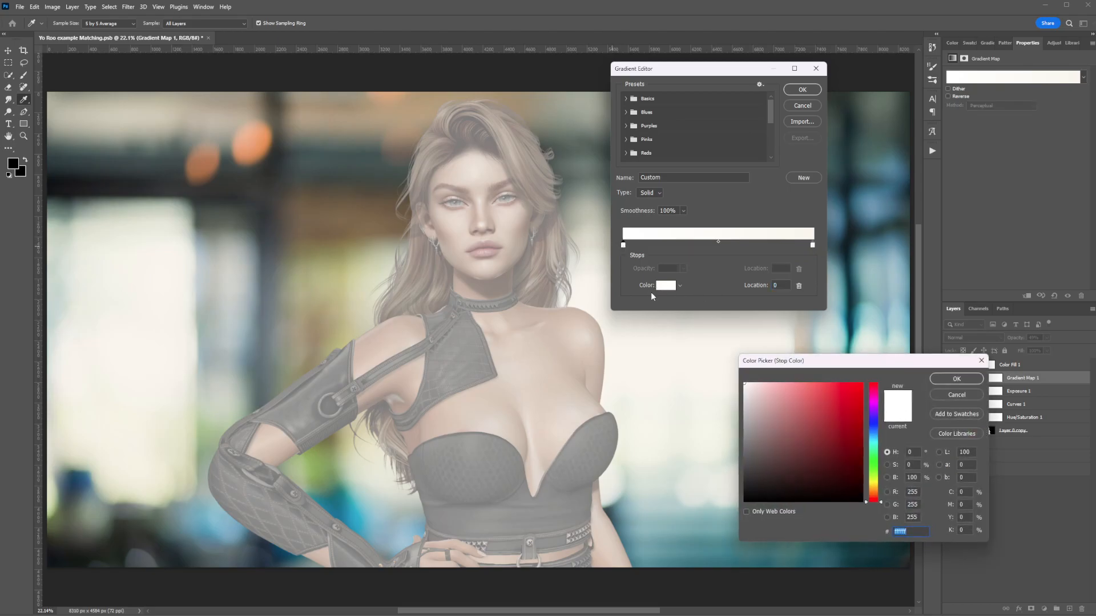
left_click(849, 239)
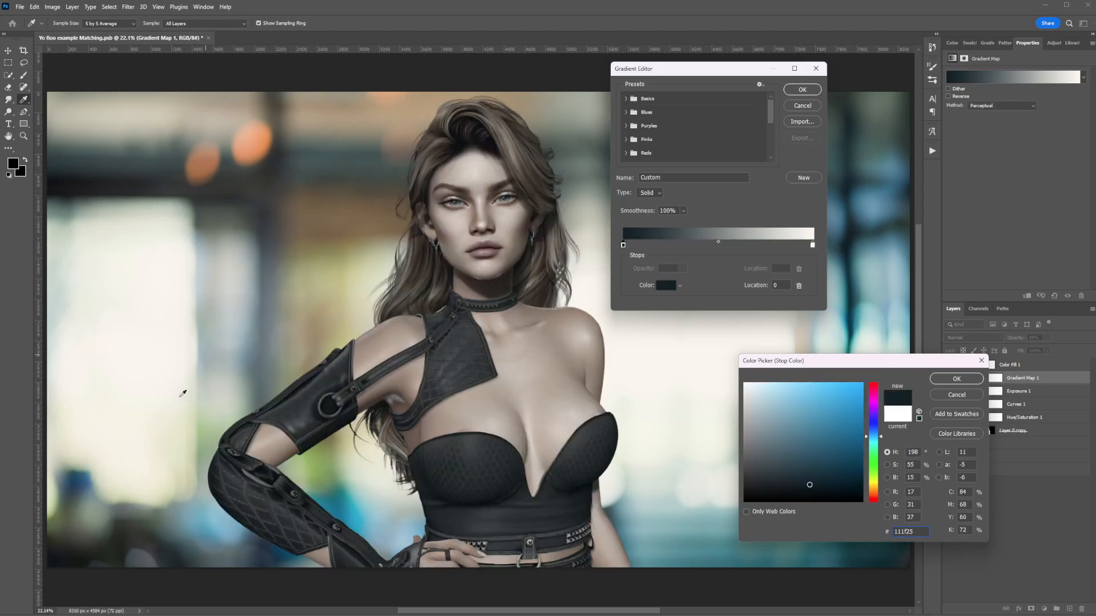
left_click(55, 561)
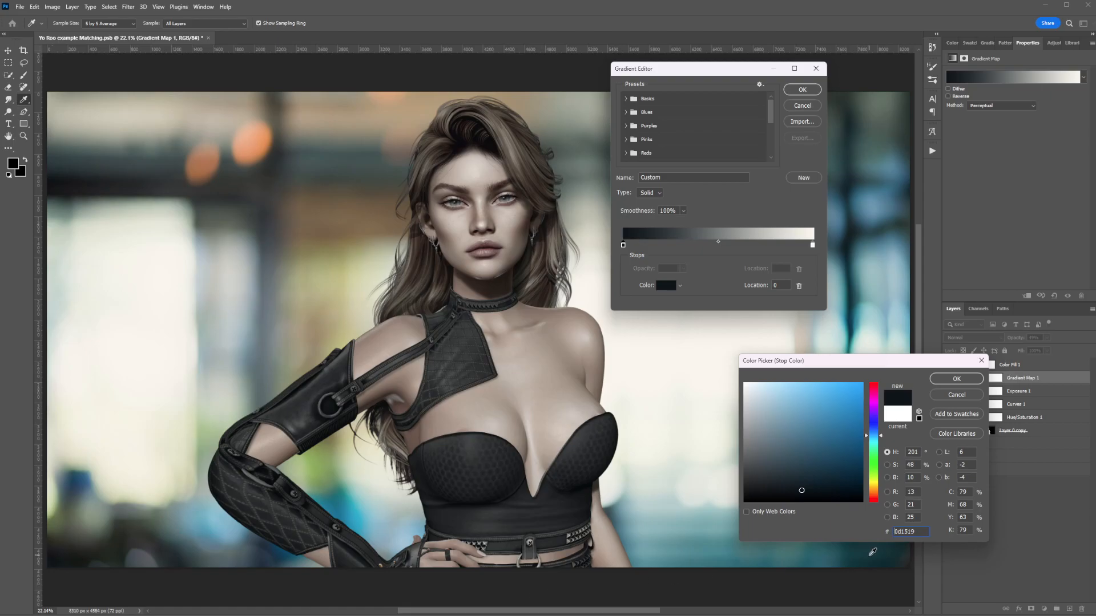
left_click(913, 564)
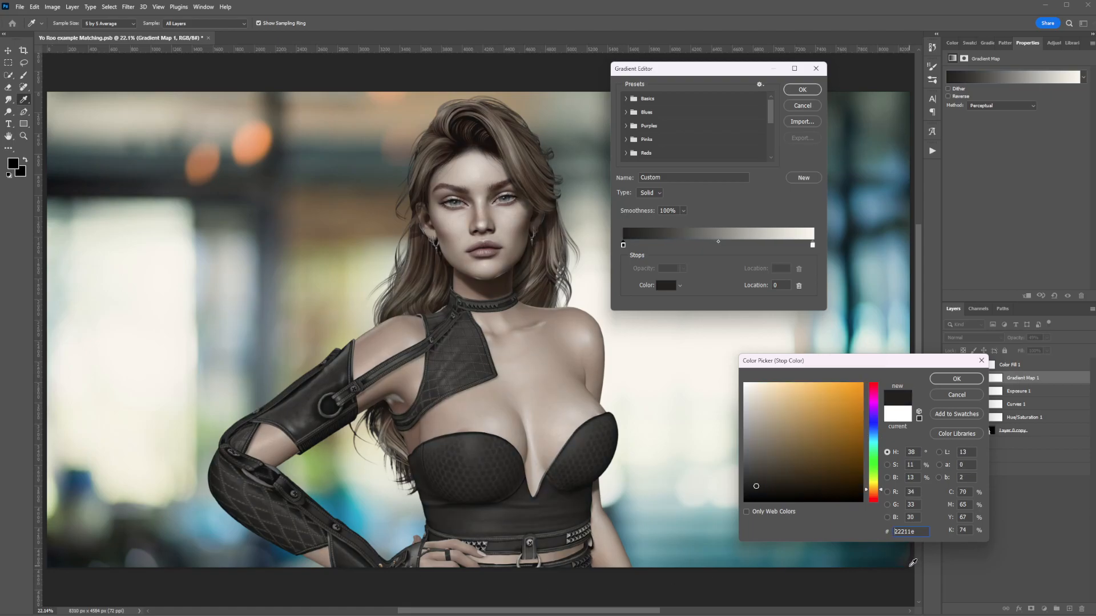
left_click(51, 563)
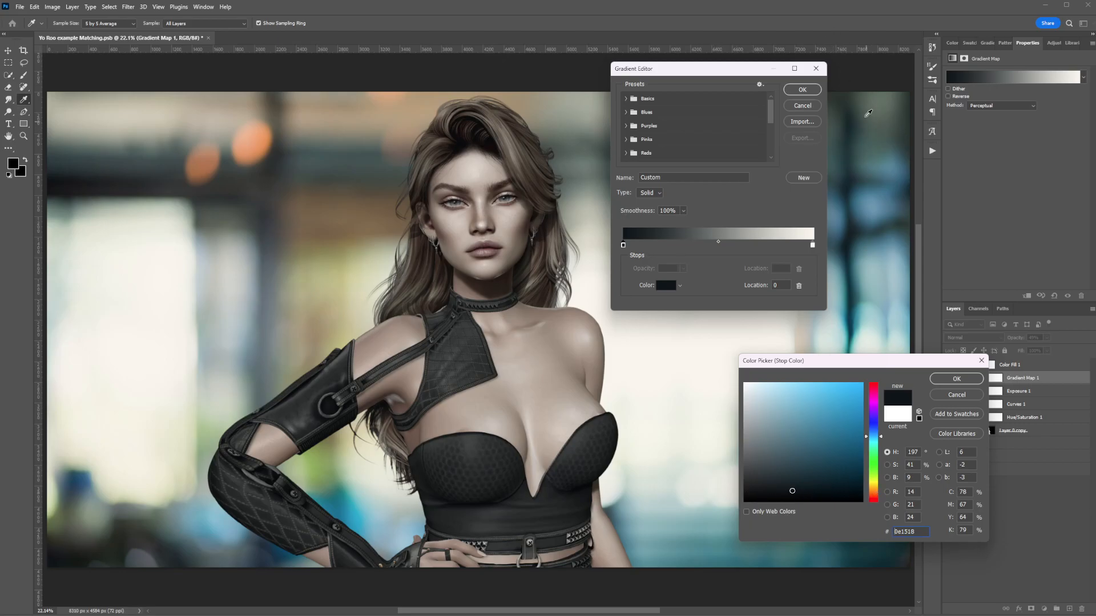
Step: Try green and teal samples from the background's right-hand window area for the location 0 stop, including #505f55, #15242c and #054554
left_click(871, 101)
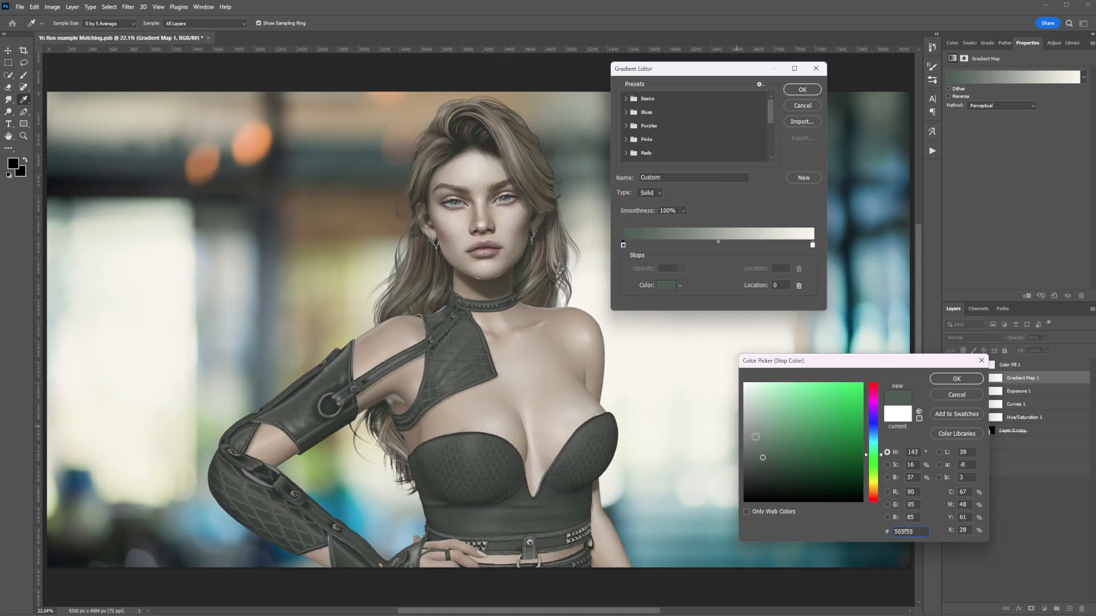
left_click(849, 185)
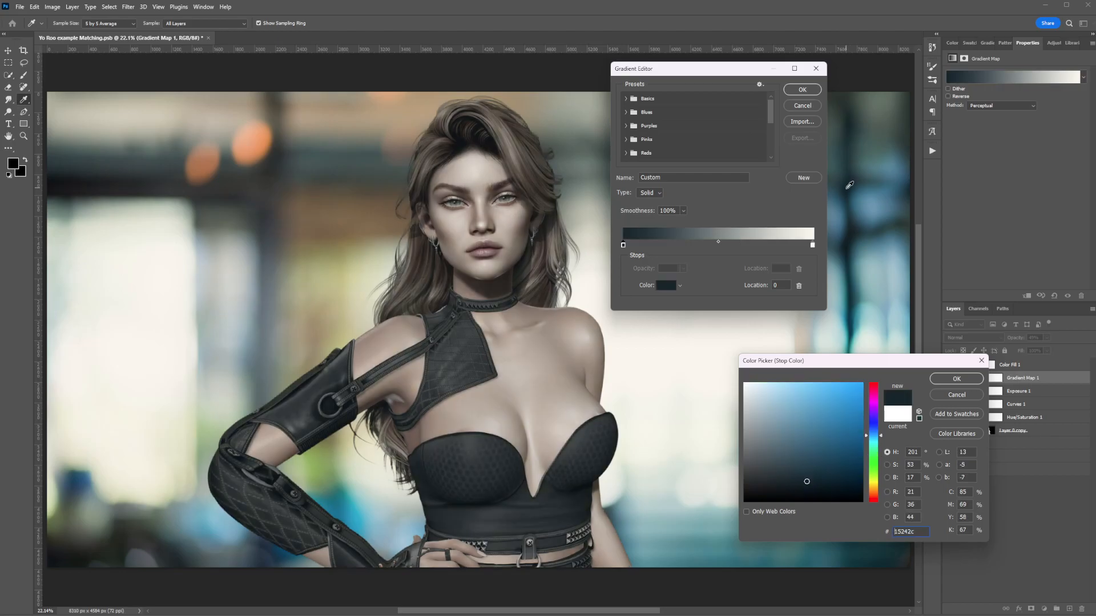
left_click(851, 239)
left_click(854, 299)
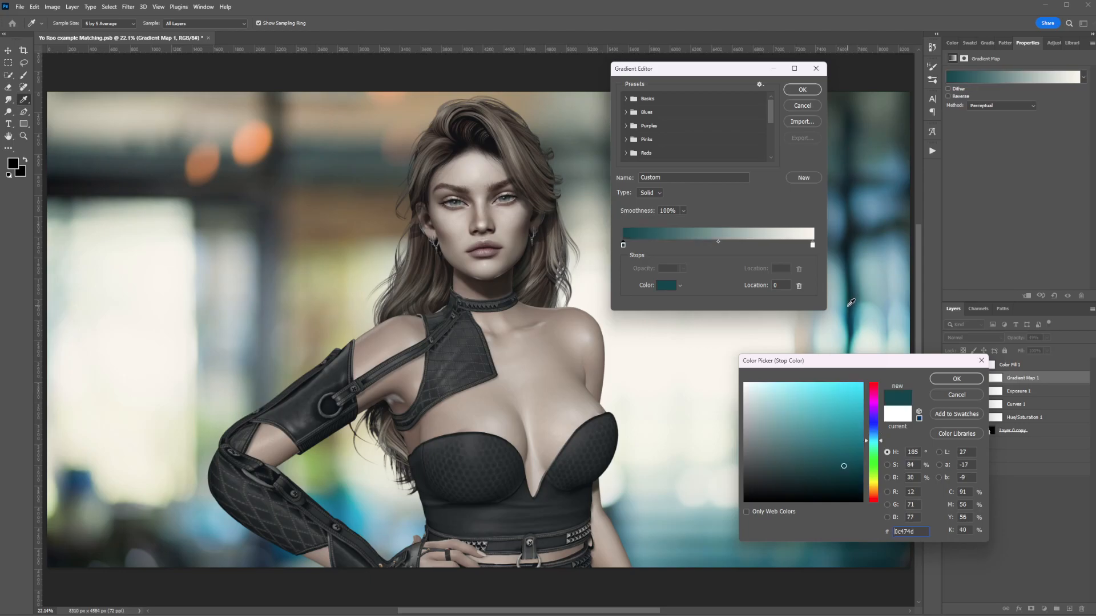
left_click(853, 325)
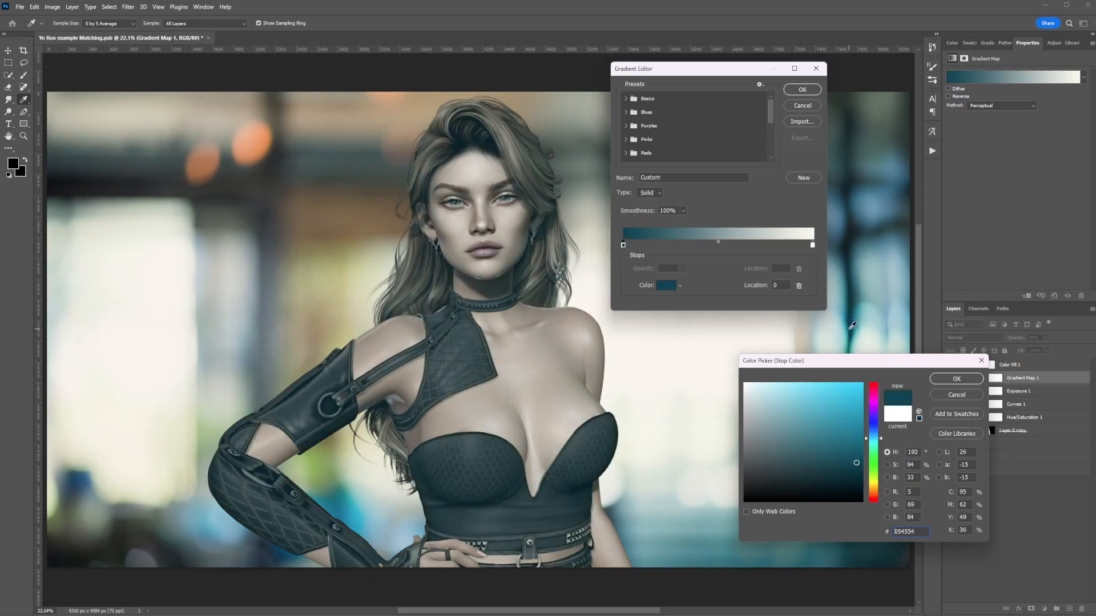
Step: Recolour the location 0 stop to #0f1418, sampled from the dark lower-left corner of the background
left_click(50, 559)
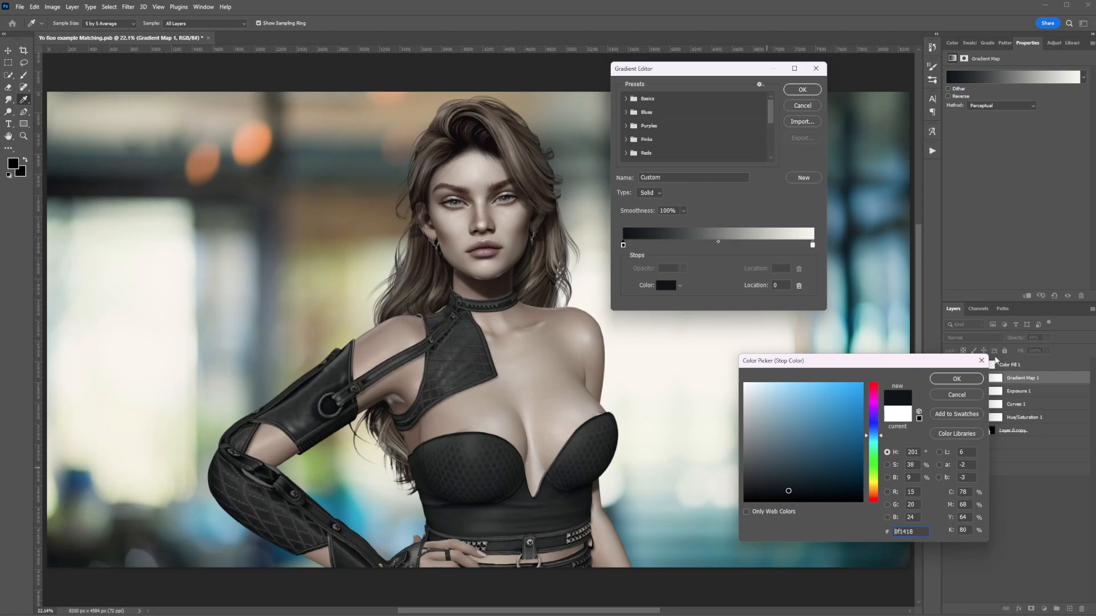
left_click(956, 379)
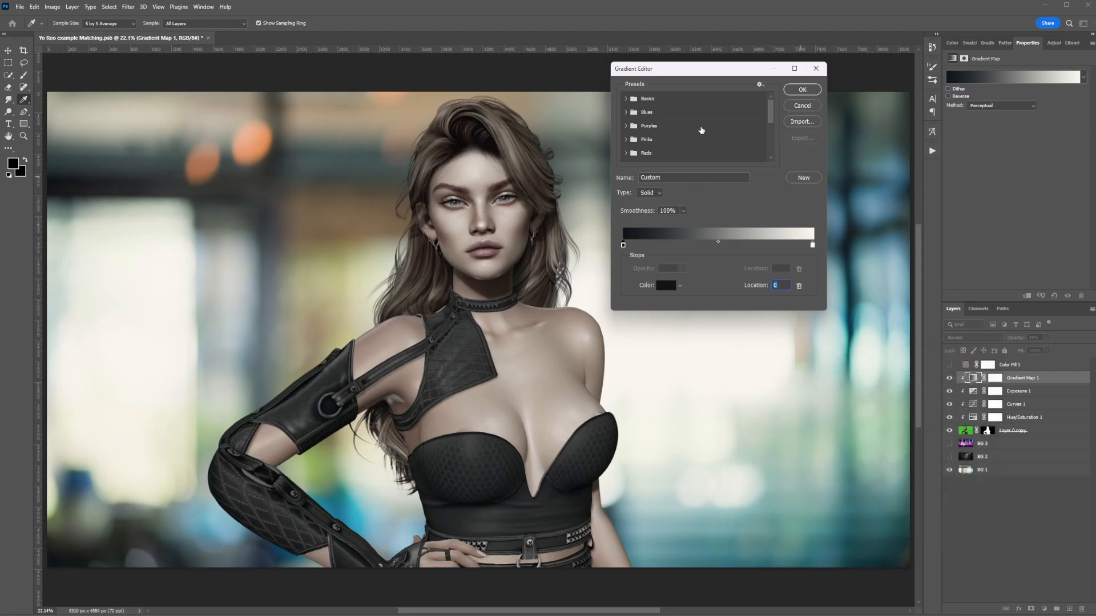
Step: Add a third colour stop to the gradient and position it at location 73
left_click_drag(707, 69, 836, 68)
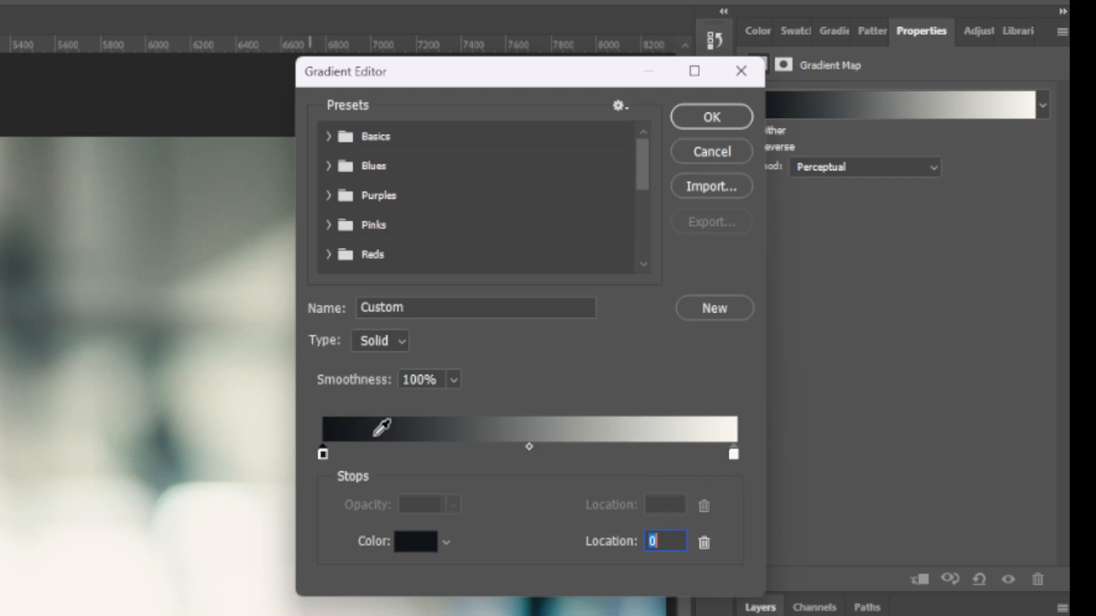
left_click(634, 455)
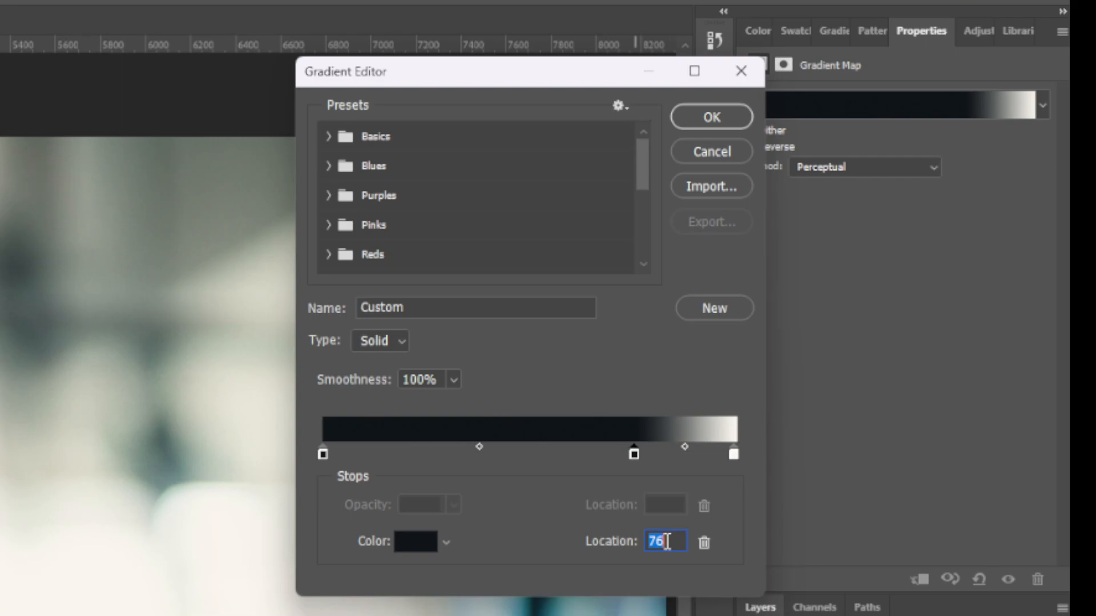
left_click_drag(633, 454, 625, 454)
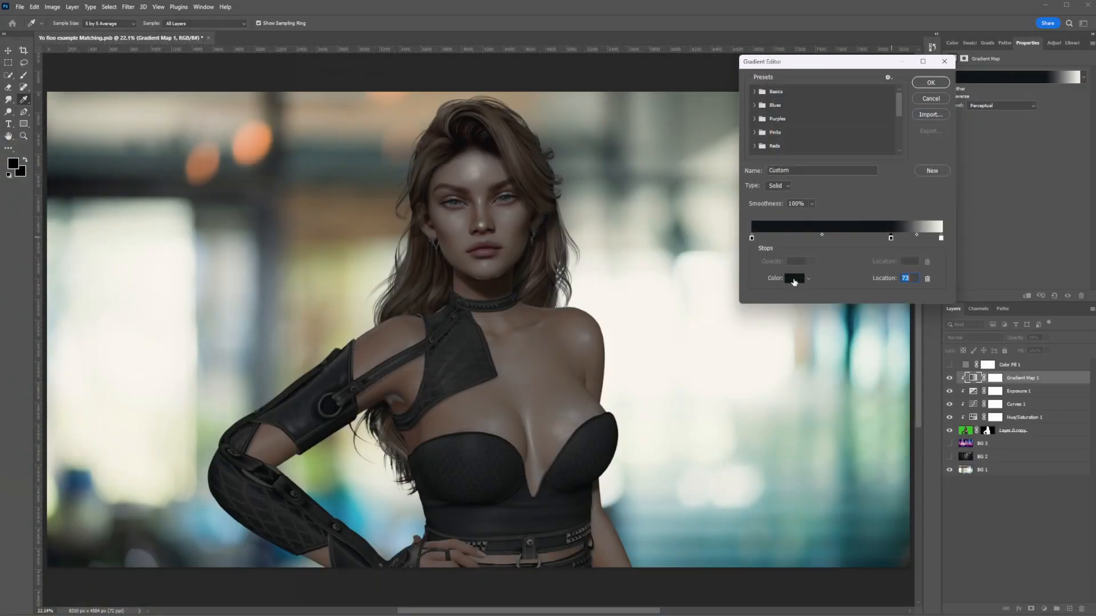
Step: Edit the location 73 stop's colour and try background samples: orange #efa16c, pale green #bed7bc and teal #468d8d
left_click(415, 543)
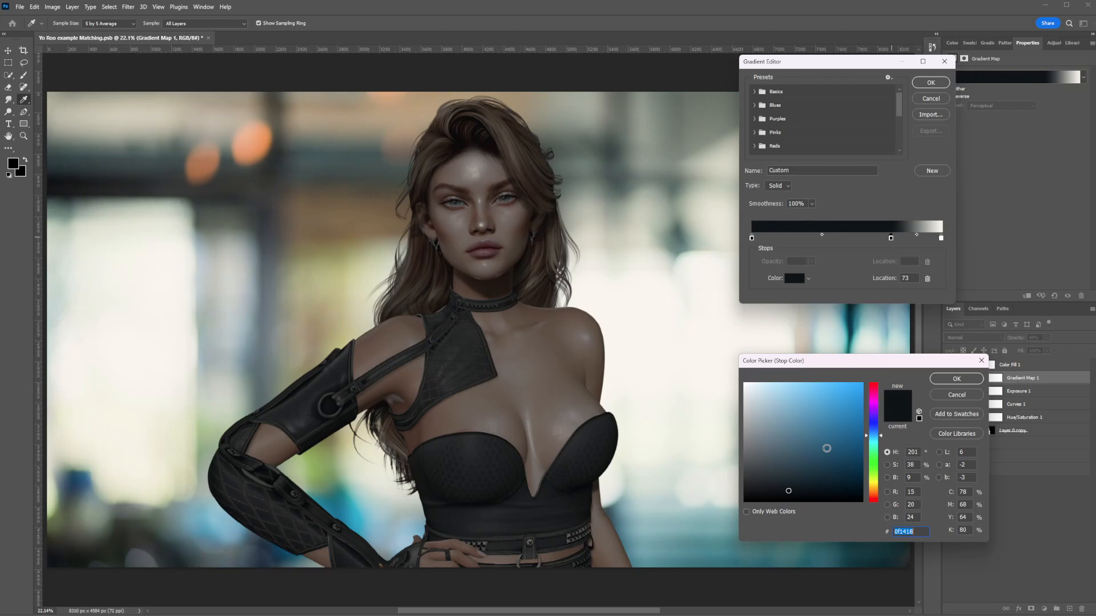
left_click(264, 134)
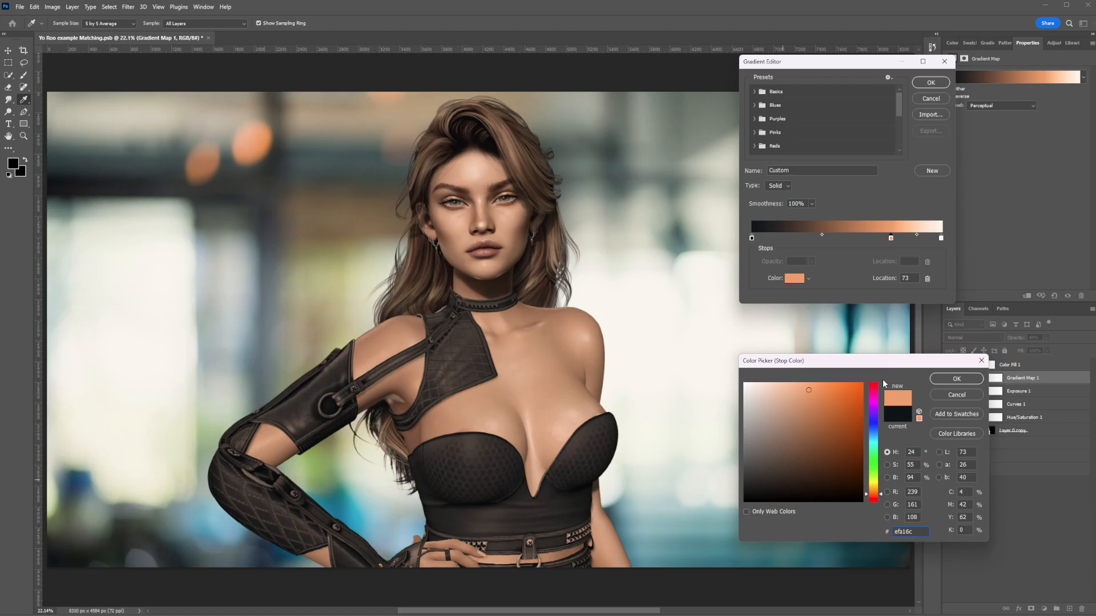
left_click_drag(877, 364, 691, 337)
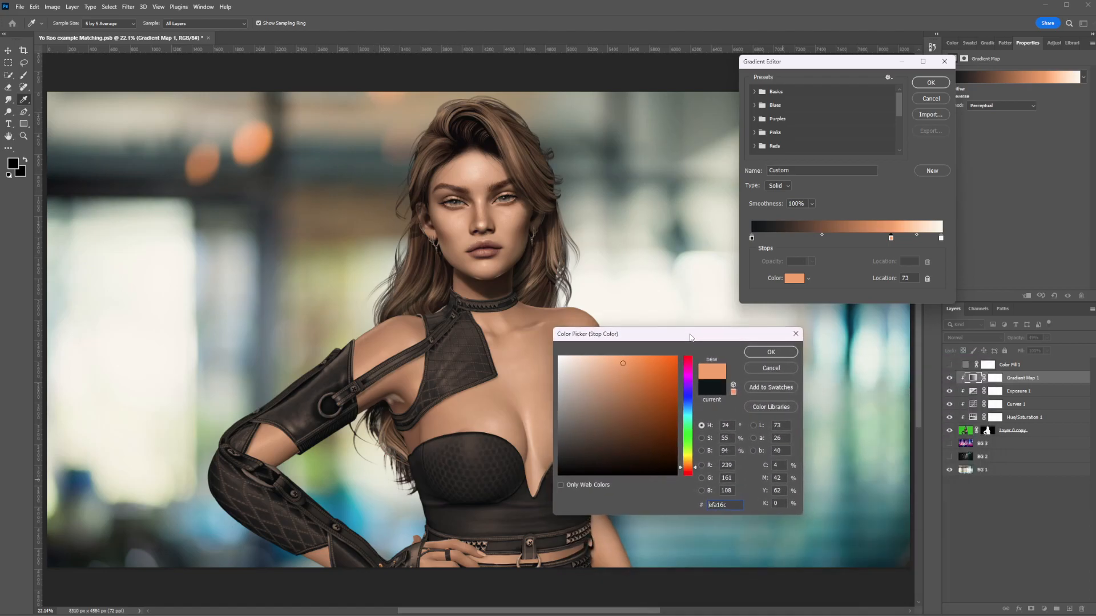
left_click(870, 411)
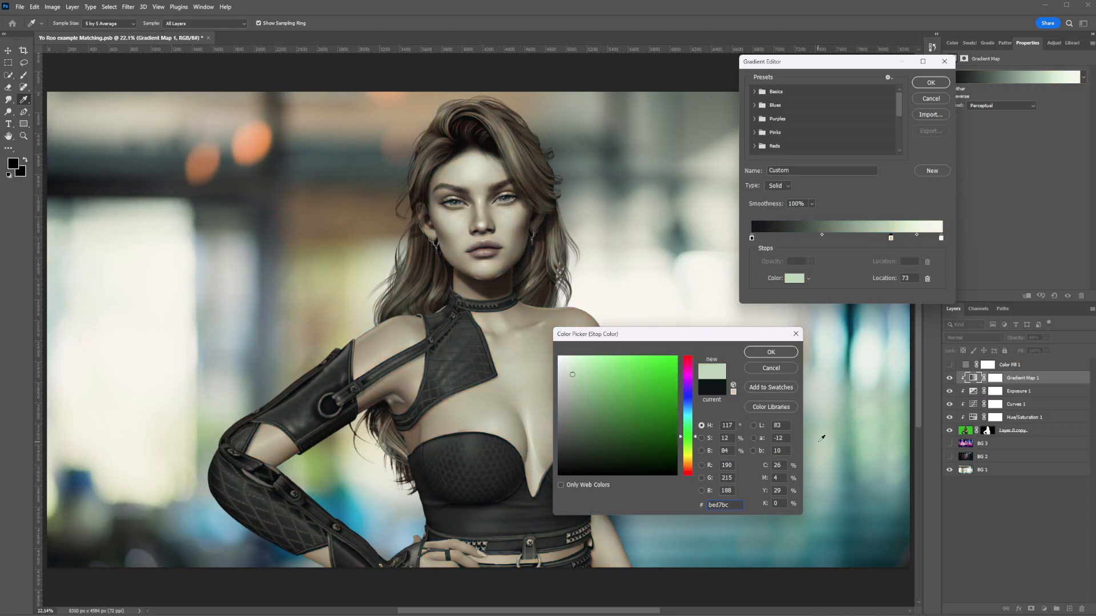
left_click(822, 524)
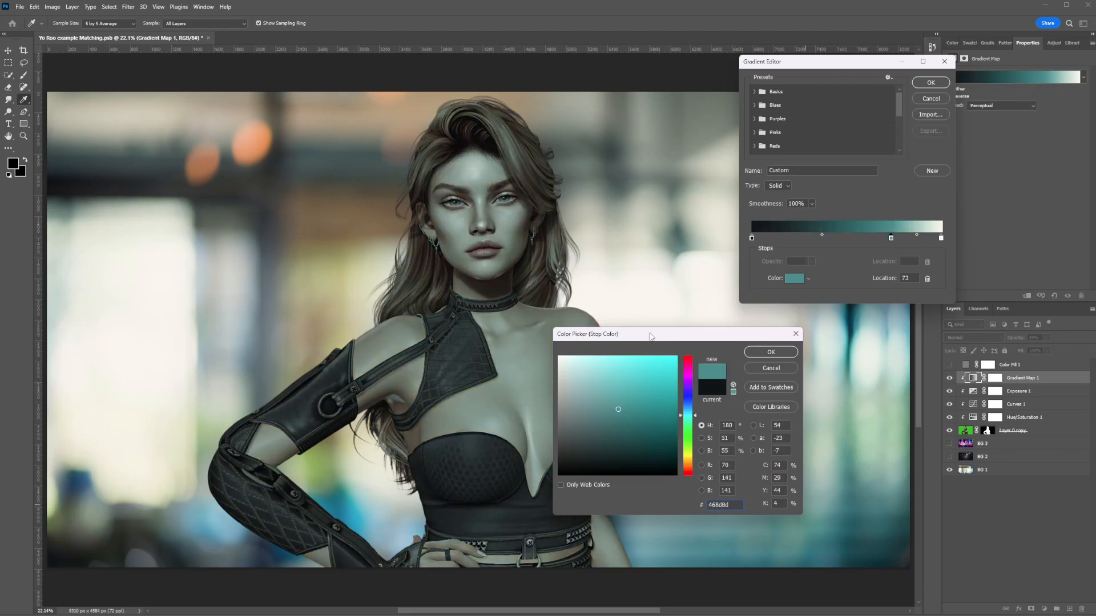
left_click_drag(650, 337, 707, 256)
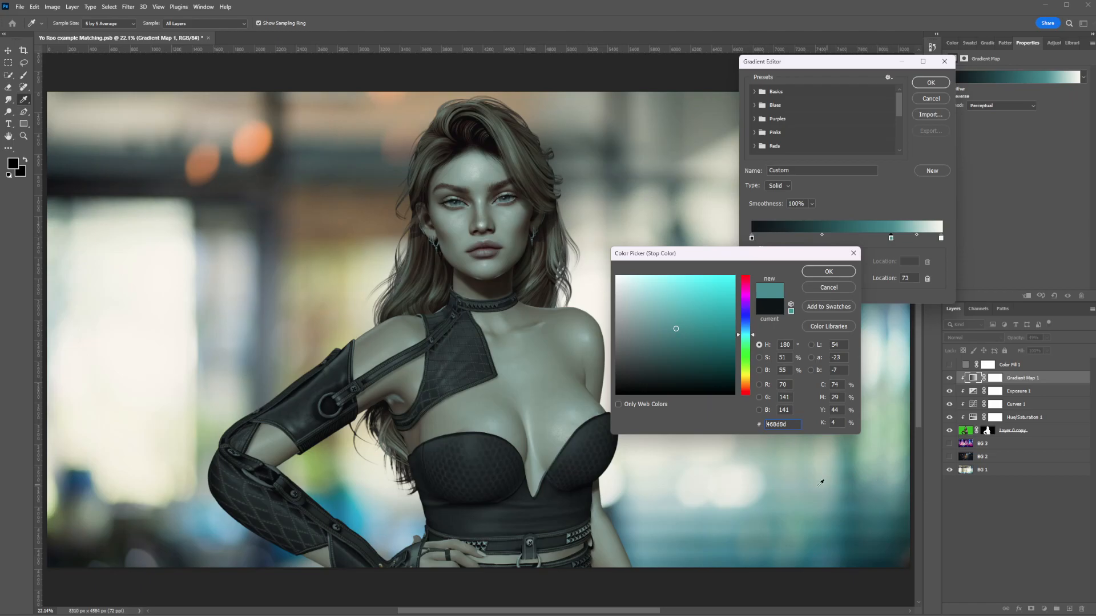
left_click_drag(754, 253, 991, 225)
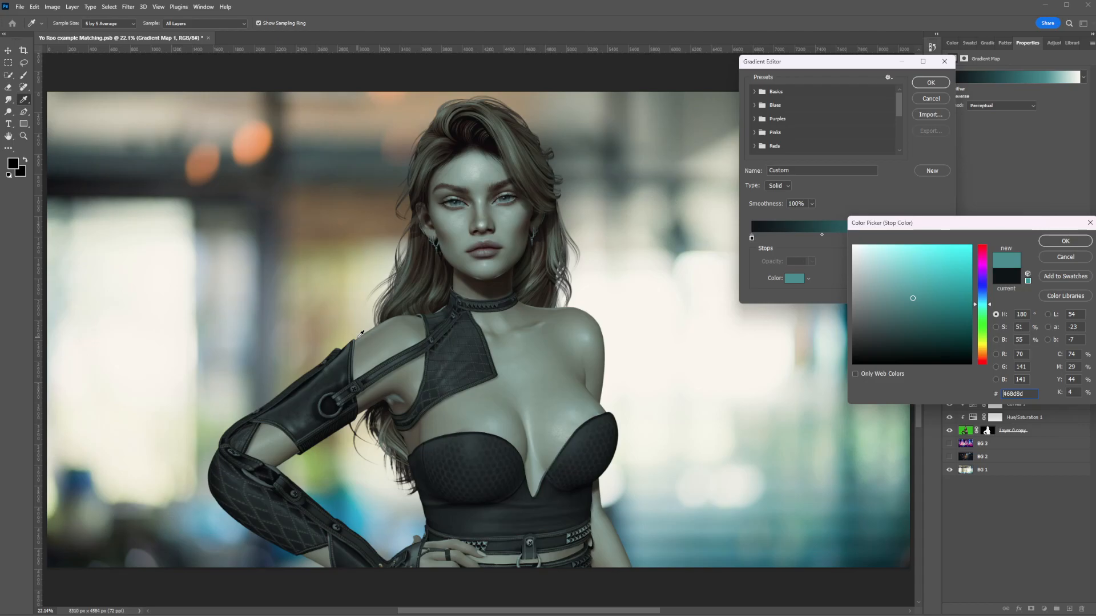
Step: Recolour the location 73 stop to #85a9a5, sampled from the muted teal area at the background's lower right, and apply the gradient
left_click(787, 451)
left_click(829, 492)
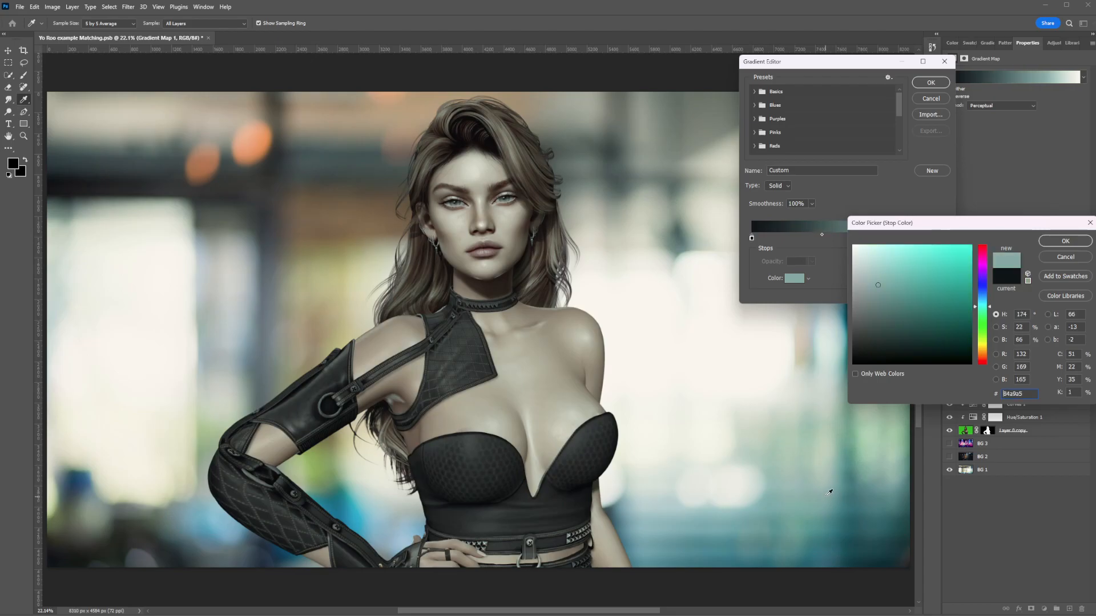
left_click(828, 485)
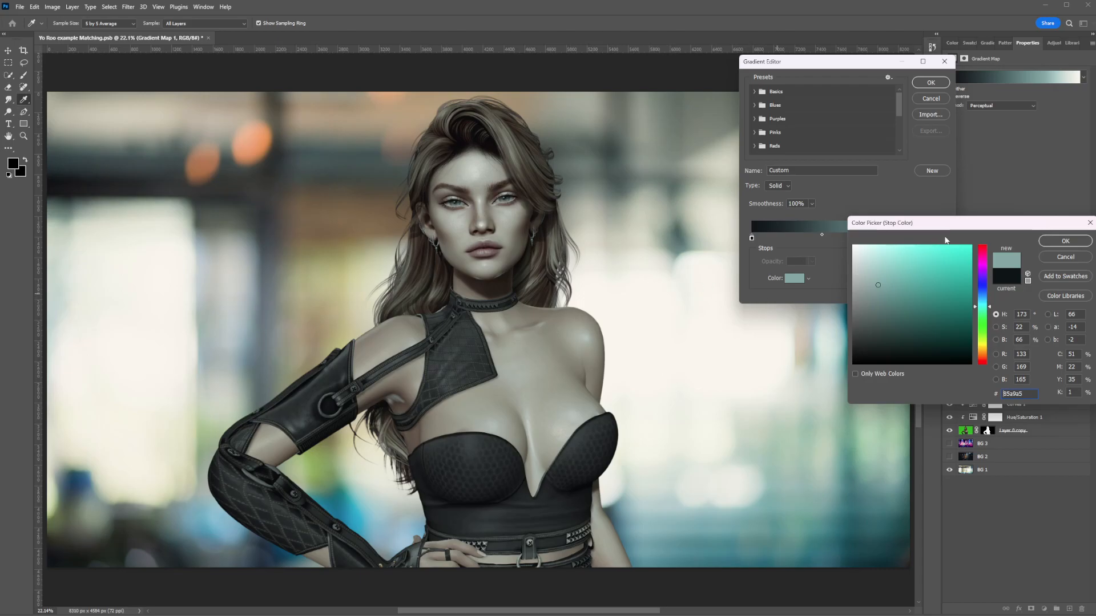
left_click_drag(943, 225, 726, 317)
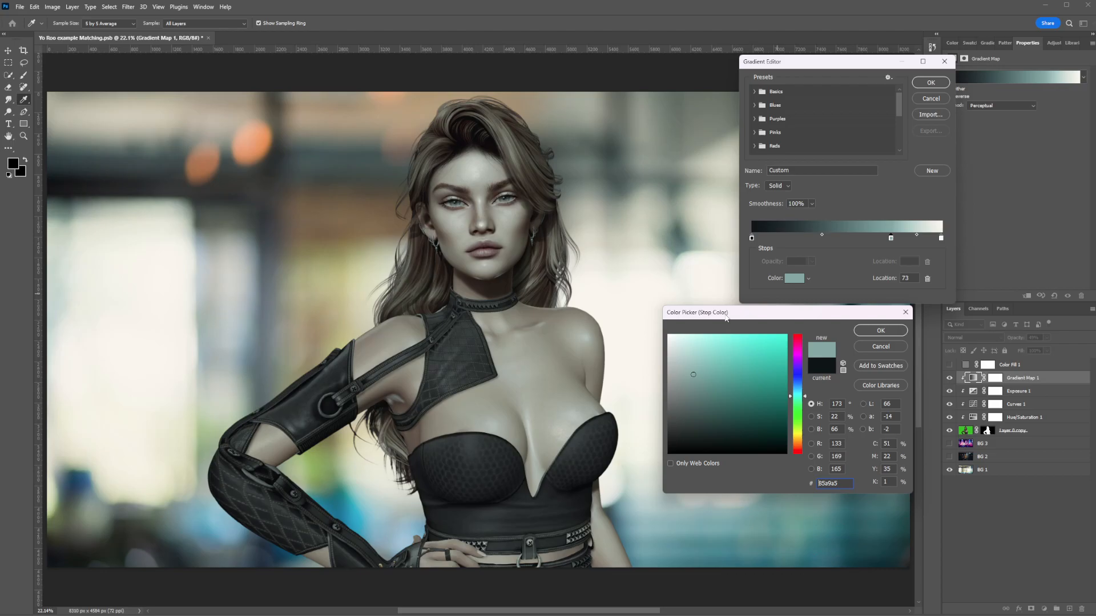
left_click(877, 330)
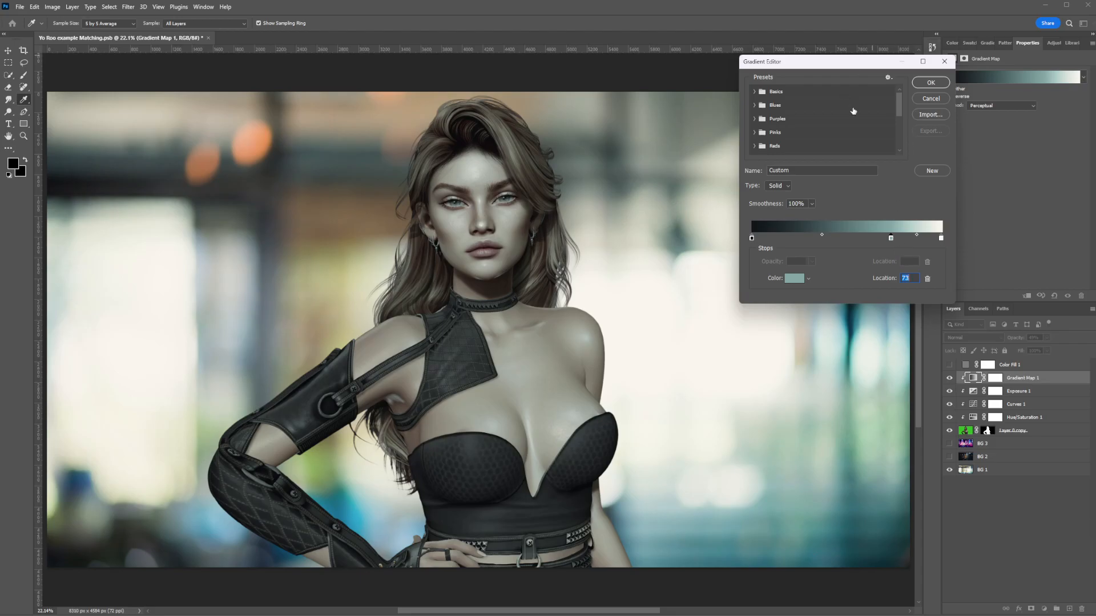
left_click(930, 83)
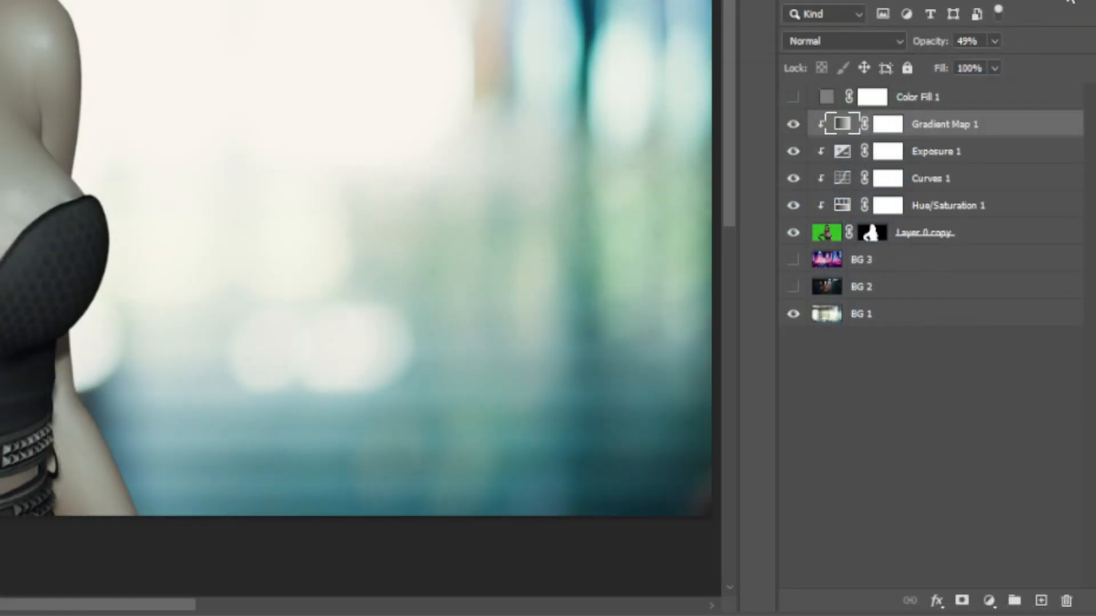
Step: Reduce the Gradient Map 1 layer opacity to 20%
left_click(996, 41)
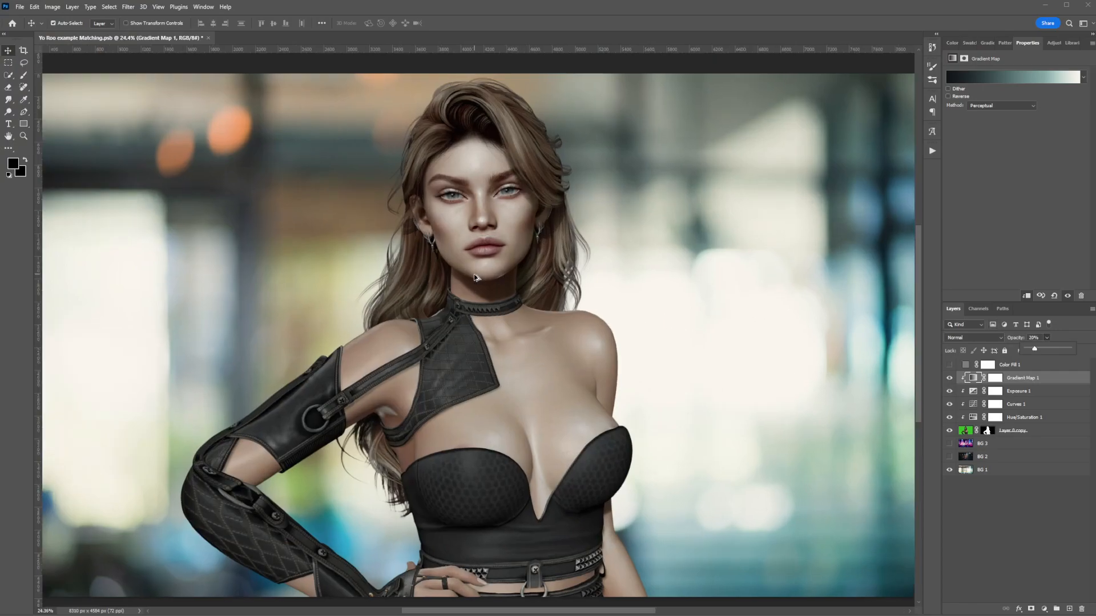
scroll(478, 278, "up", 1)
left_click_drag(522, 316, 503, 303)
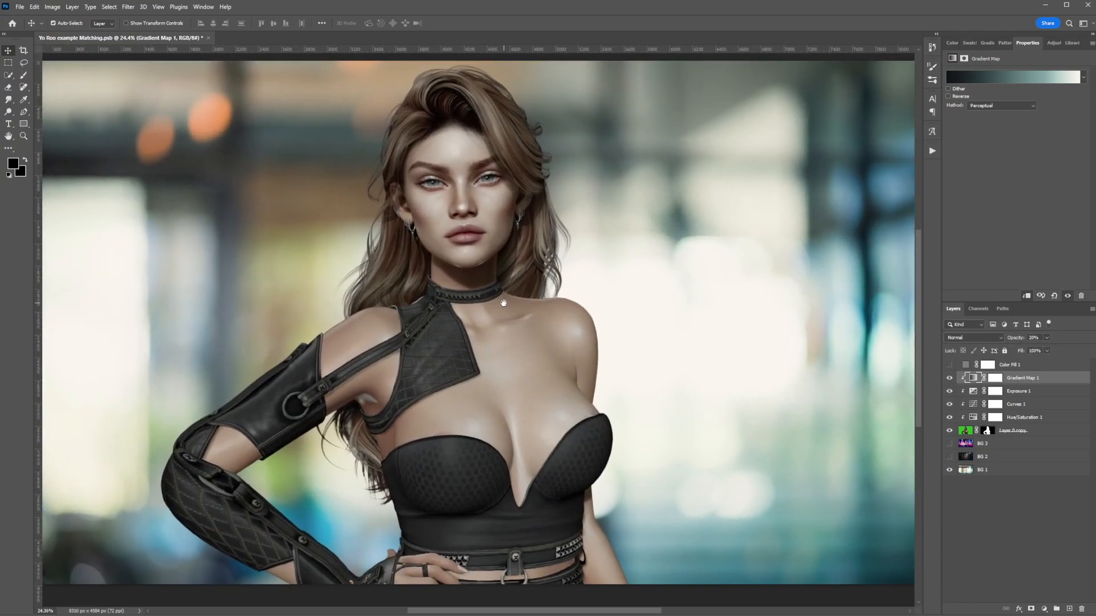
Step: Compare the figure with Gradient Map 1 hidden and shown, checking the skin tones close up and in the full composition
left_click(950, 379)
left_click(950, 380)
left_click(950, 378)
scroll(423, 287, "up", 4)
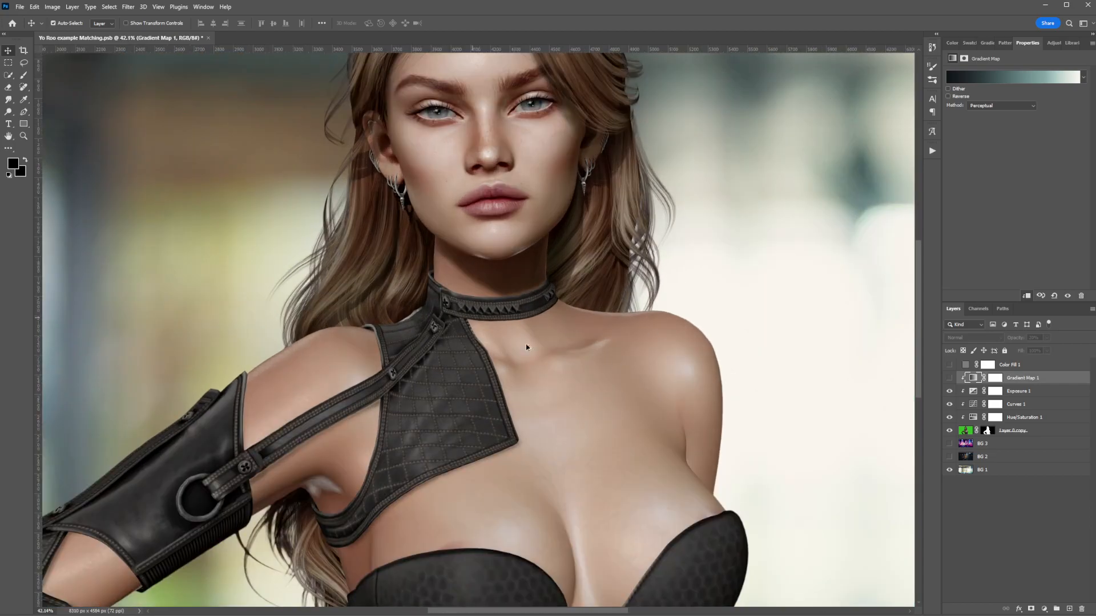
scroll(598, 342, "down", 1)
scroll(598, 333, "down", 3)
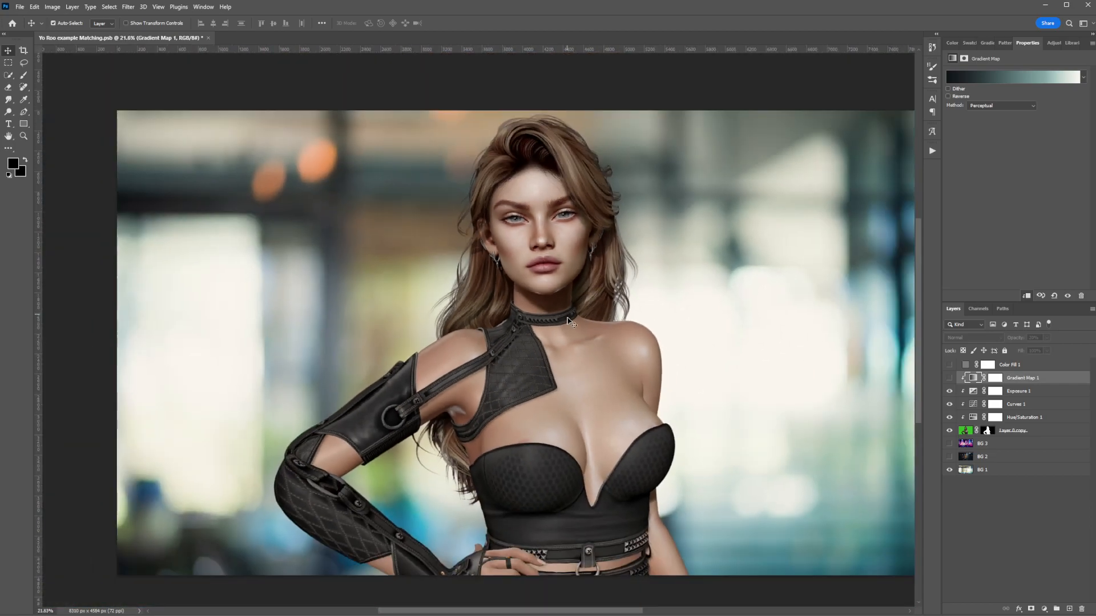
scroll(570, 320, "right", 3)
left_click(949, 378)
scroll(687, 350, "up", 4)
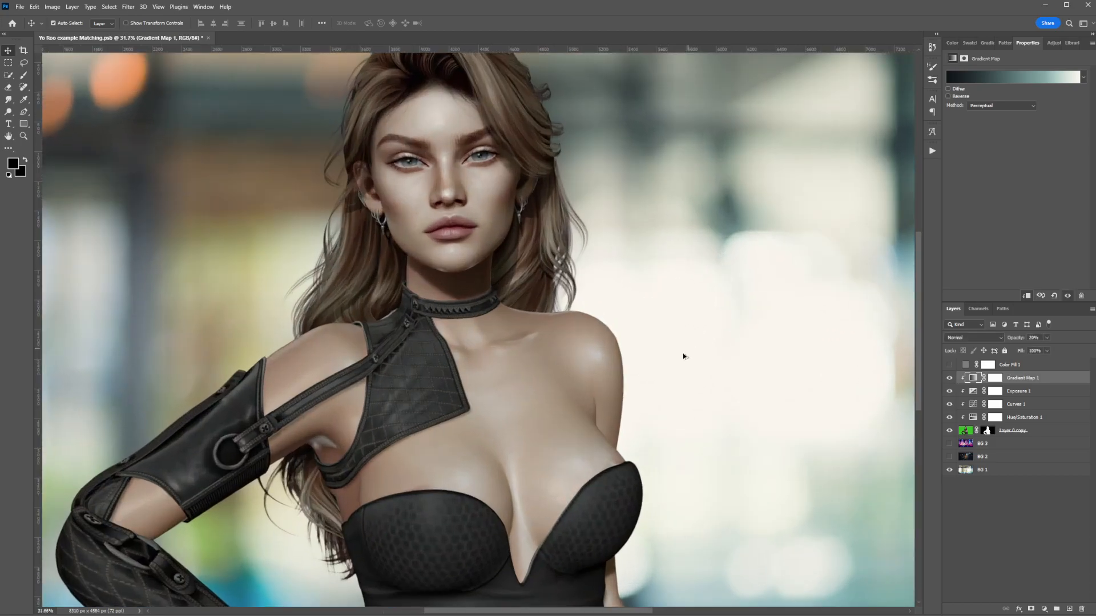
scroll(627, 374, "up", 1)
left_click_drag(562, 357, 435, 310)
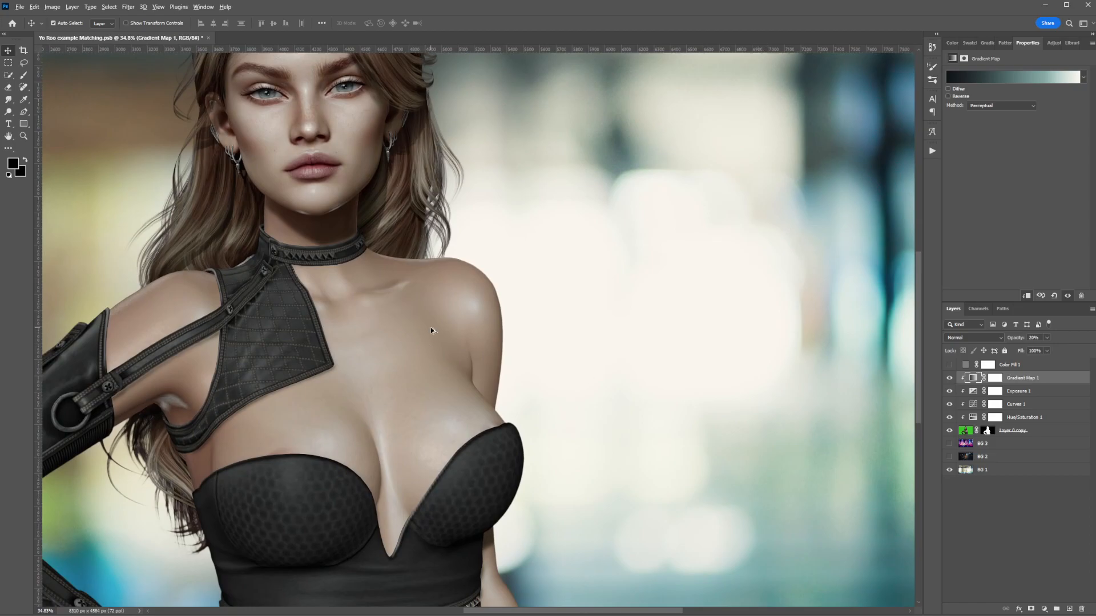
scroll(430, 327, "down", 2)
left_click_drag(384, 341, 465, 370)
scroll(481, 345, "down", 1)
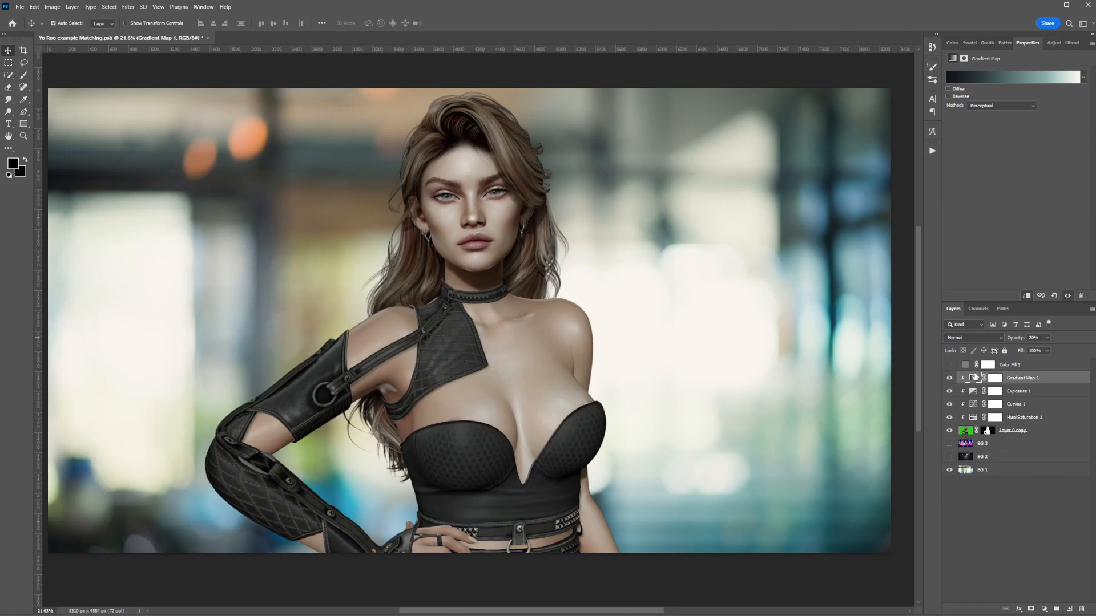
Step: Reopen Gradient Map 1's gradient and open the location 73 stop's colour for editing
left_click(1009, 77)
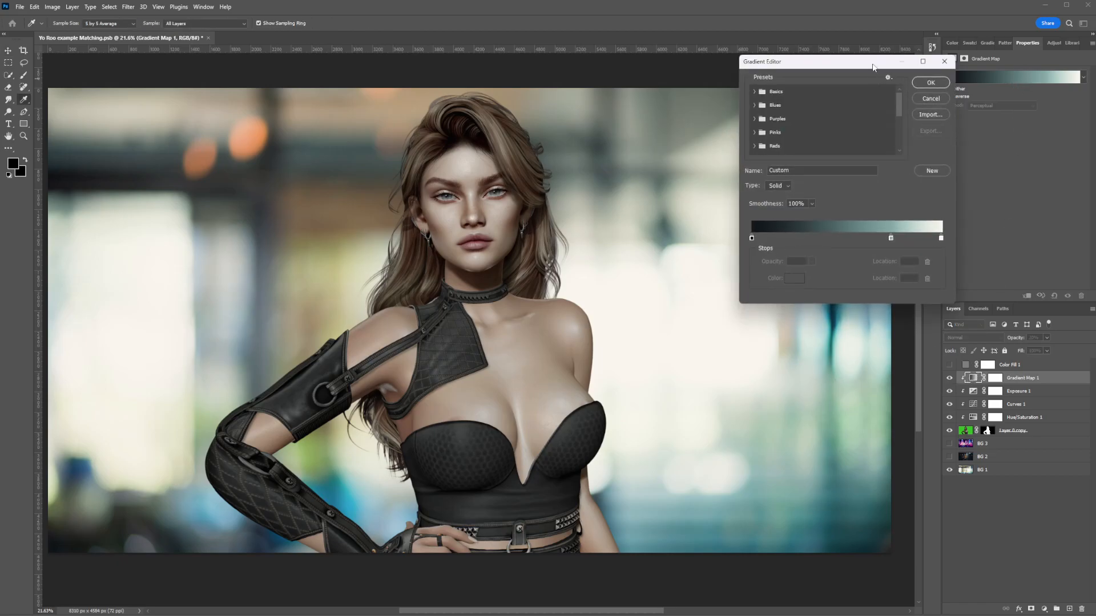
left_click(941, 100)
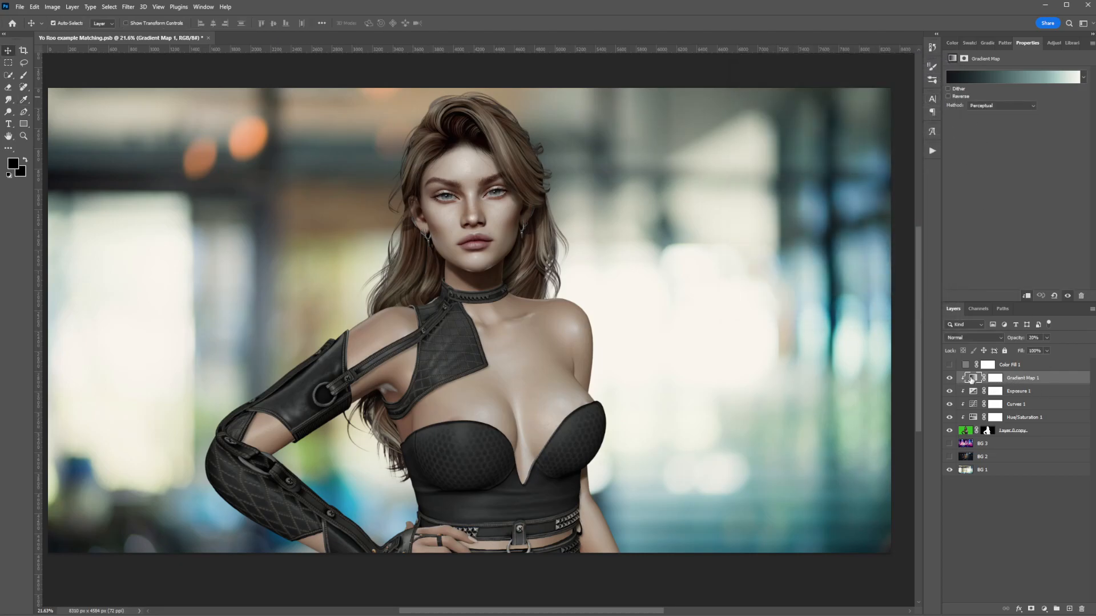
left_click(1009, 77)
left_click_drag(858, 64, 800, 80)
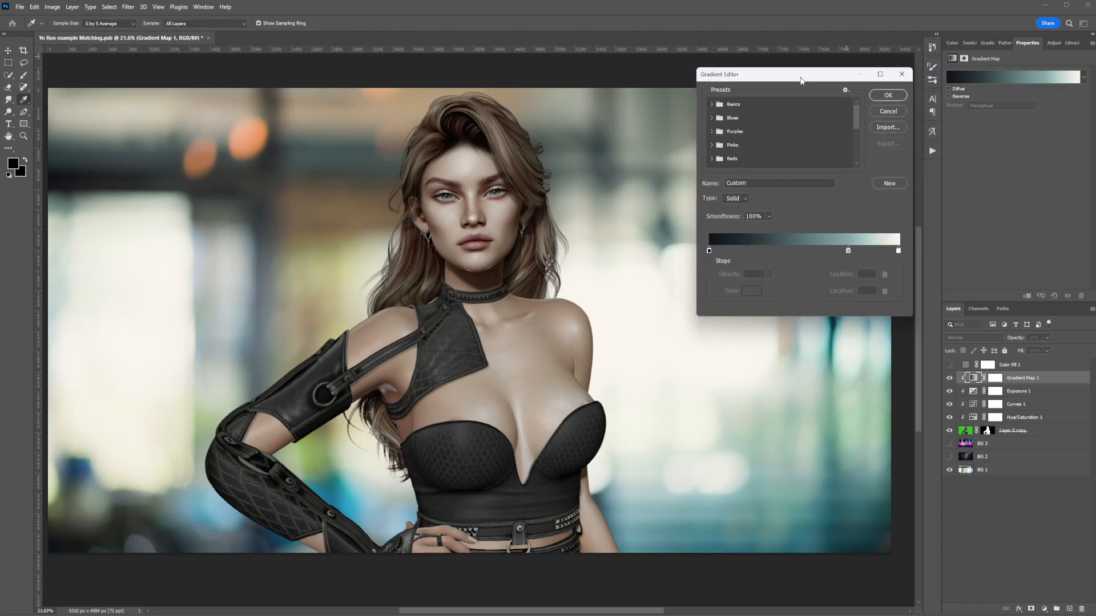
left_click(849, 251)
left_click(750, 292)
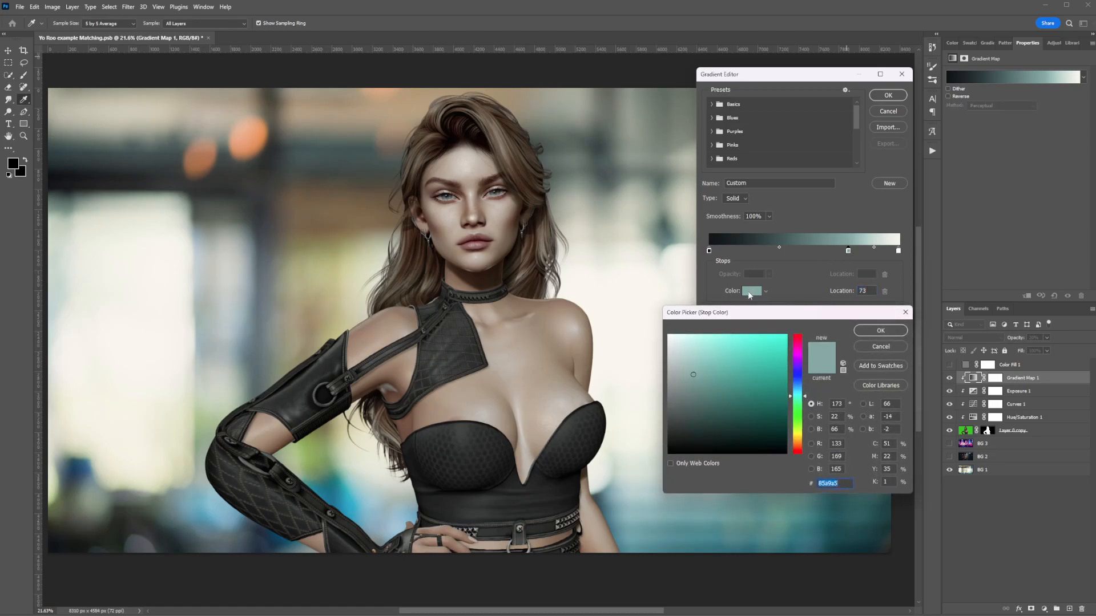
Step: Try background samples for the location 73 stop: olive #a1a16b, orange #ea9c68 and brown #776348
left_click(323, 253)
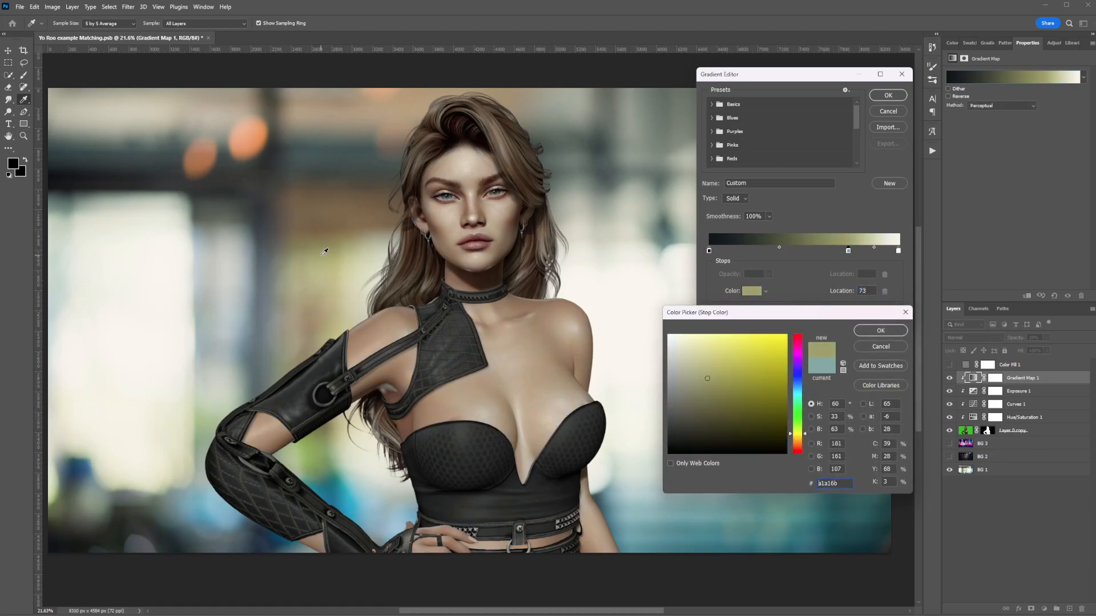
left_click(343, 283)
left_click(332, 251)
left_click(250, 143)
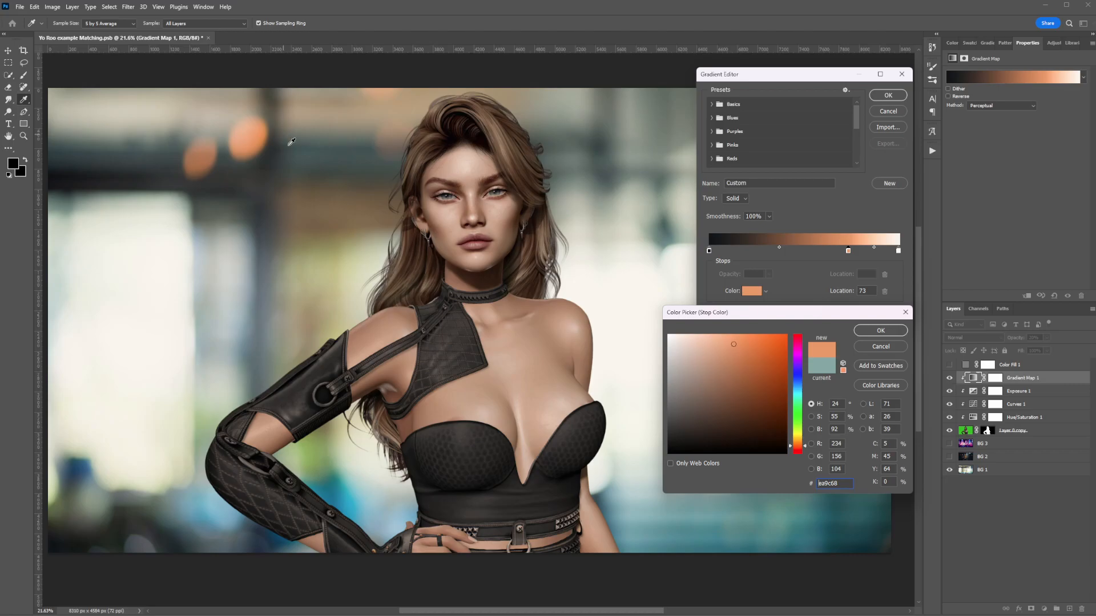
left_click(321, 201)
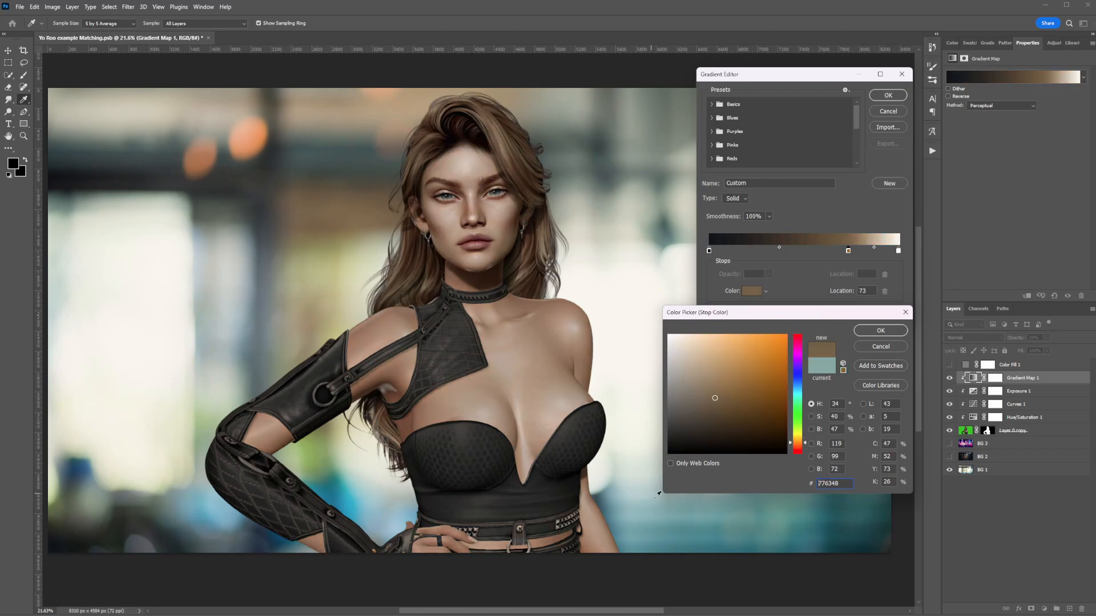
Step: Recolour the location 73 stop to #6aa1a0, sampled from the teal area of the background, and apply the gradient
left_click(768, 498)
left_click(764, 497)
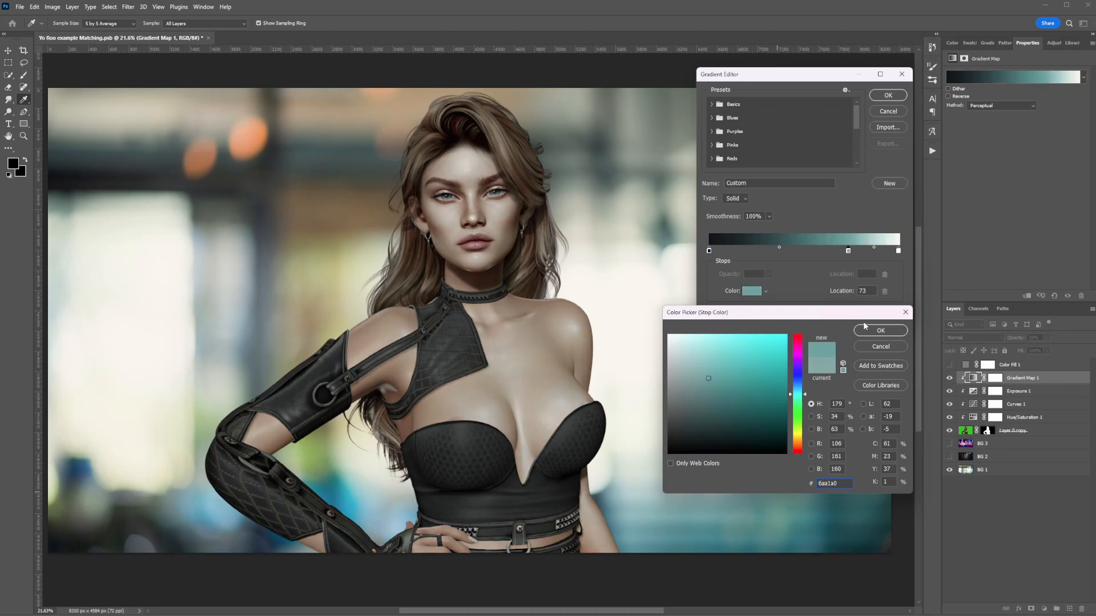
left_click(881, 331)
left_click(888, 95)
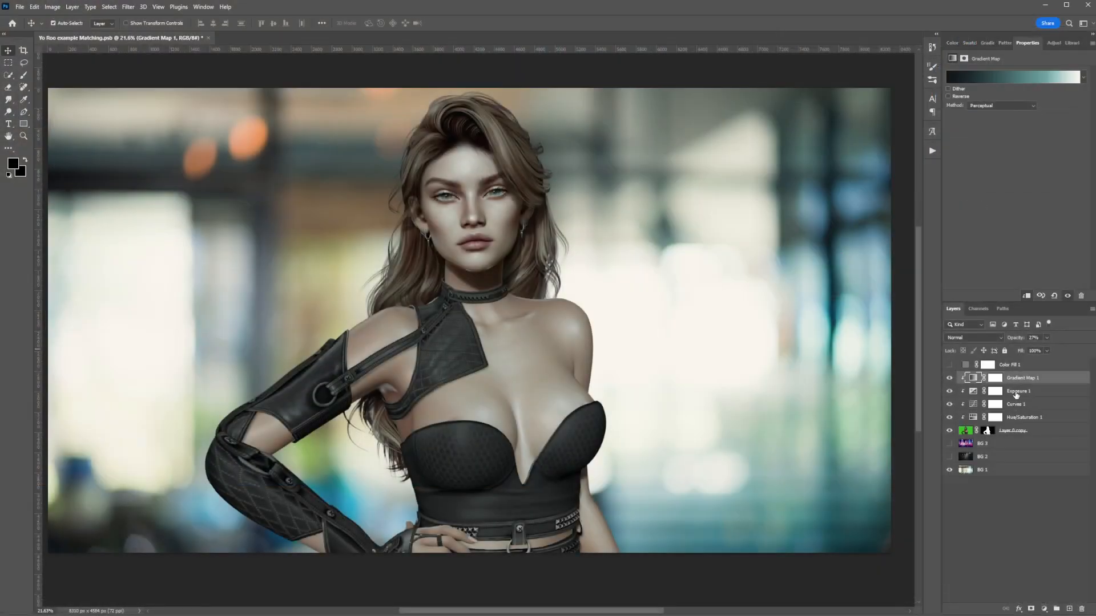
Step: Raise the exposure in Exposure 1 to +0.67 and move the Curves 1 midtone point to input 120, output 136
left_click(1016, 395)
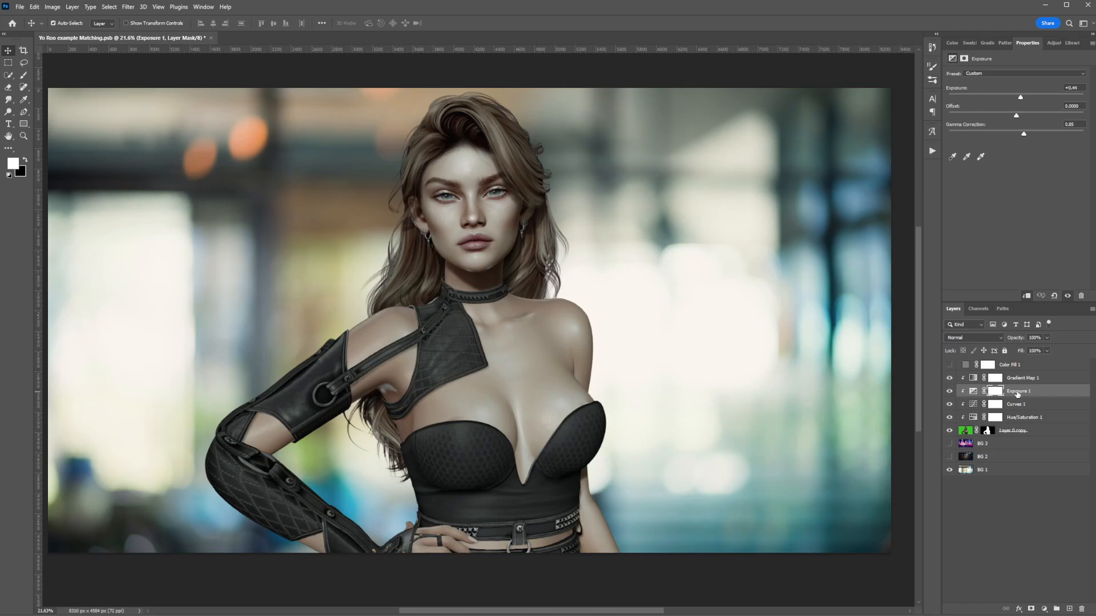
left_click_drag(1021, 98, 1024, 99)
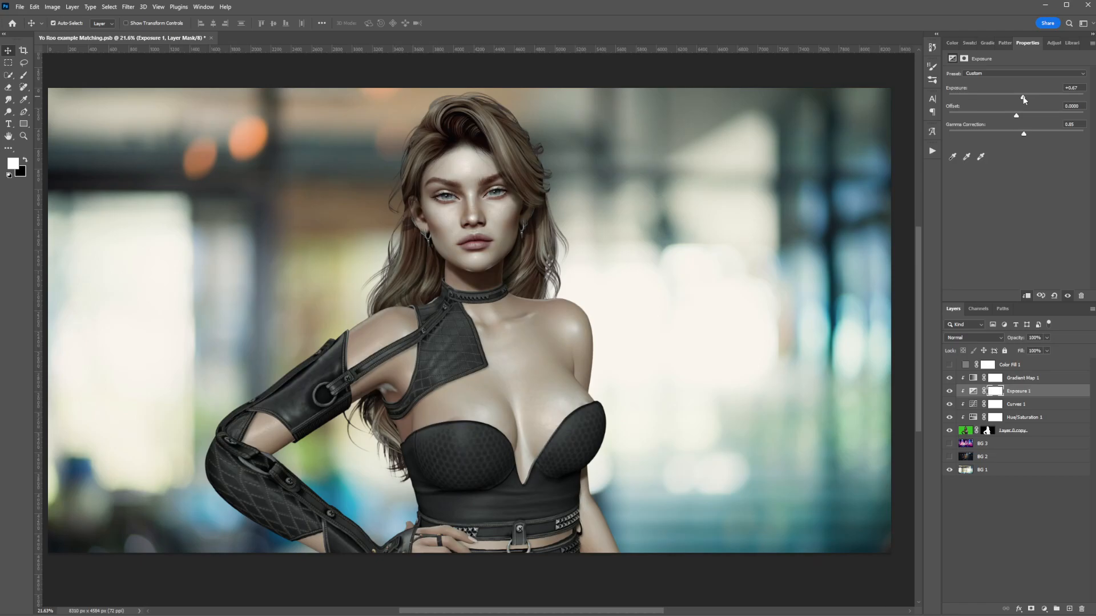
left_click(1023, 405)
left_click(1020, 149)
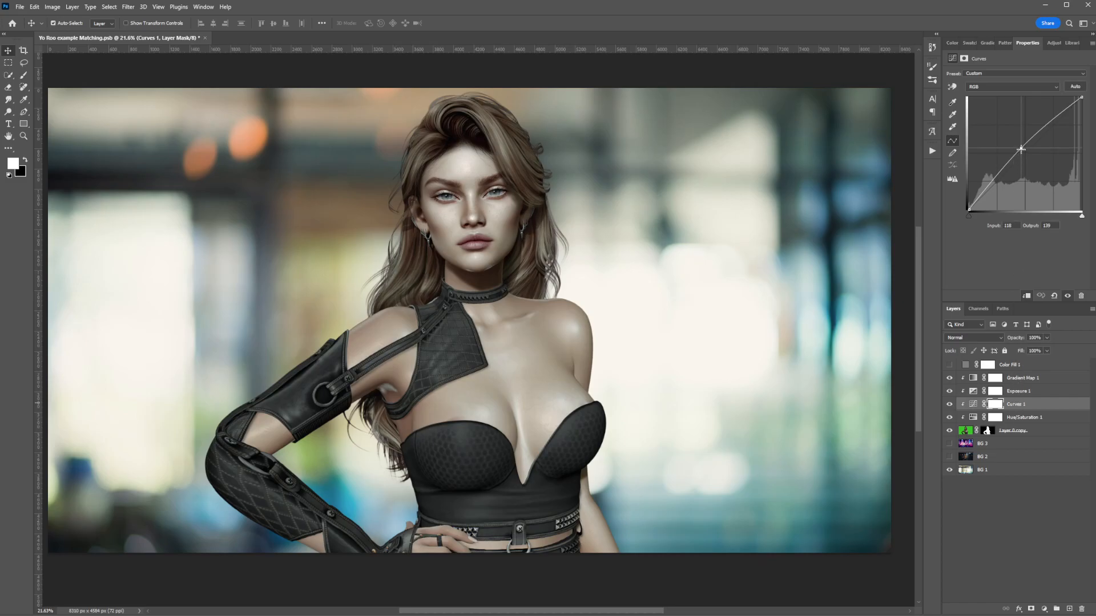
left_click_drag(1020, 149, 1022, 150)
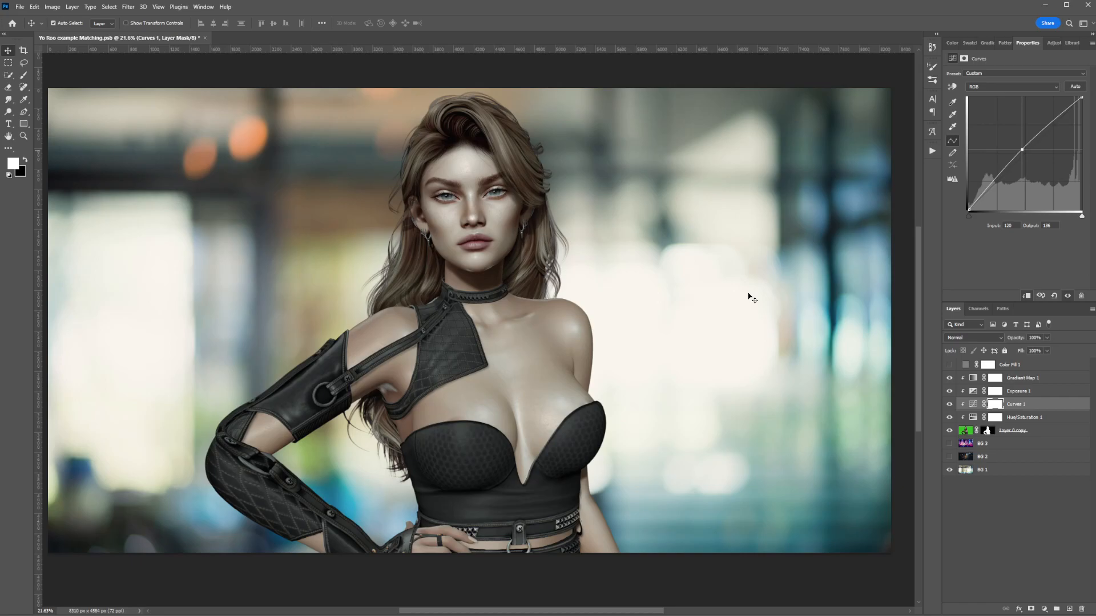
Step: Show the BG 2 background and delete the Gradient Map 1, Exposure 1, Curves 1 and Color Fill 1 layers
left_click(950, 457)
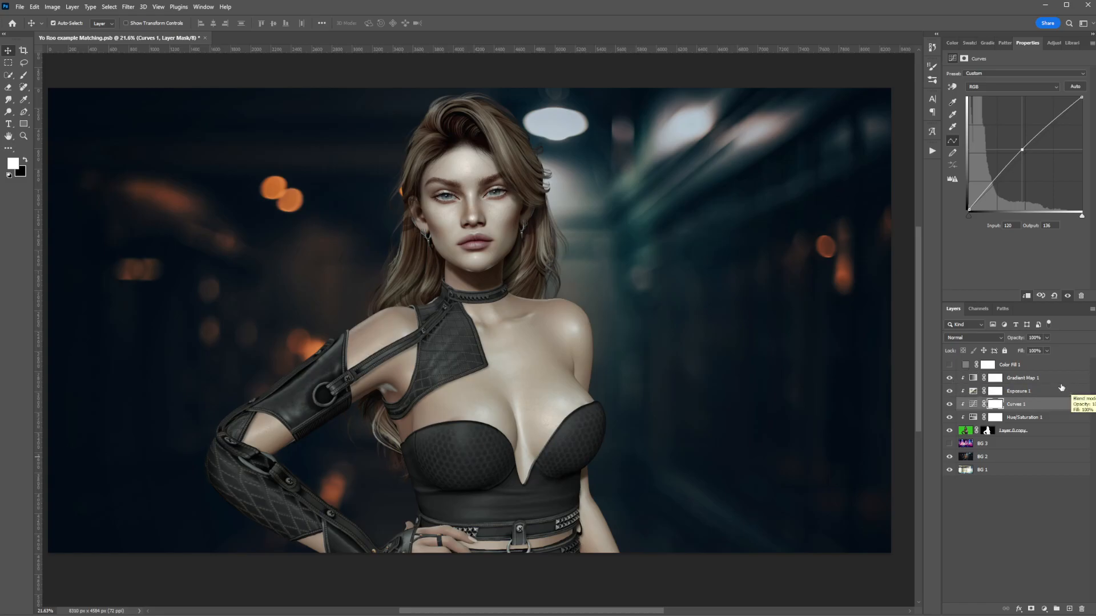
left_click(1017, 380, "shift")
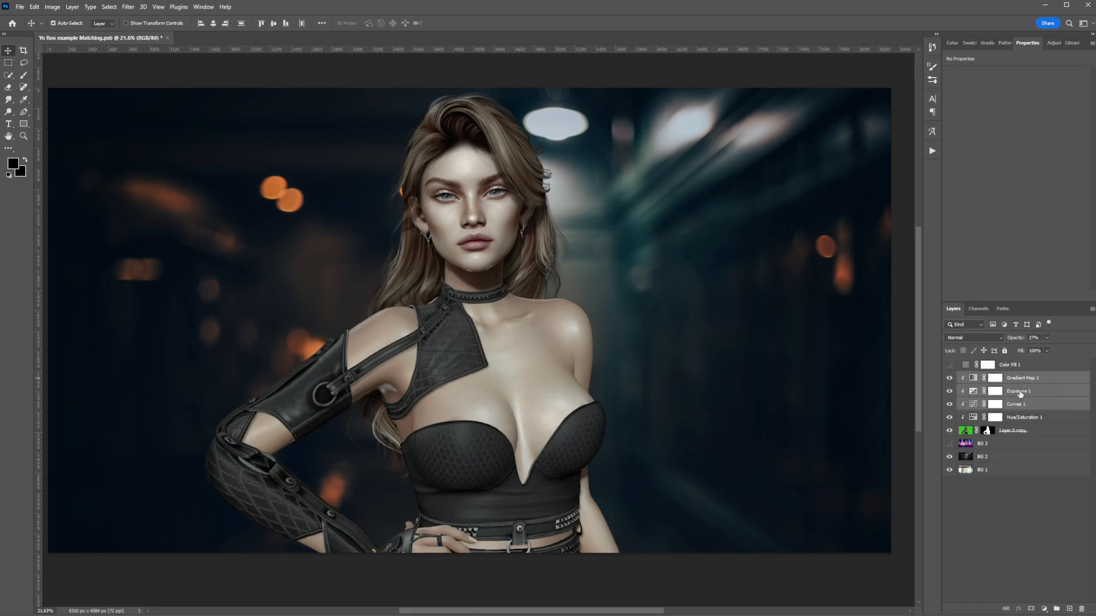
right_click(1017, 400)
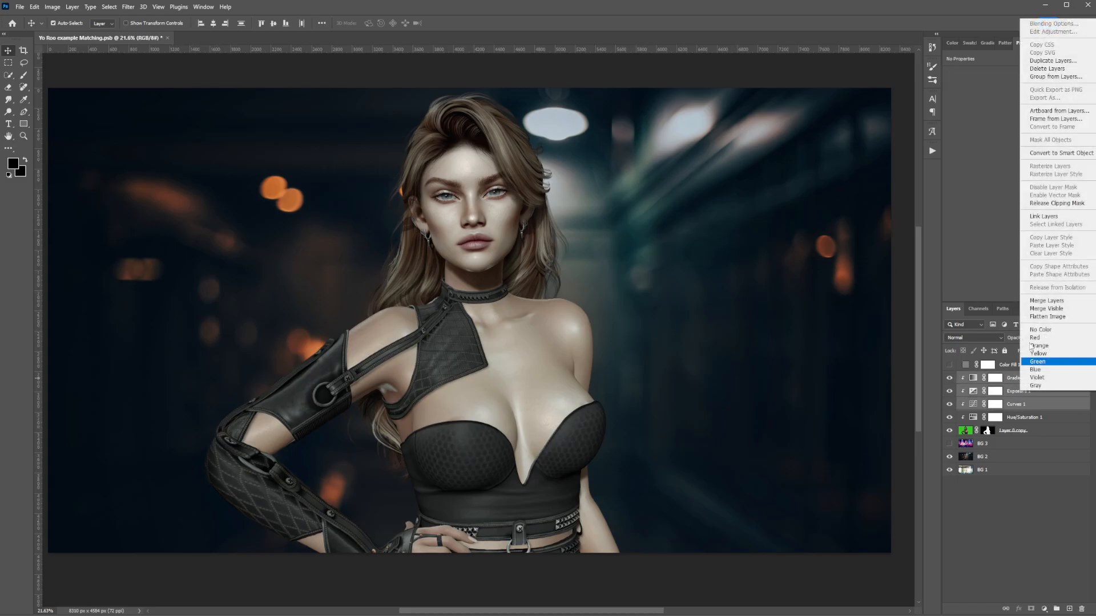
left_click(1046, 69)
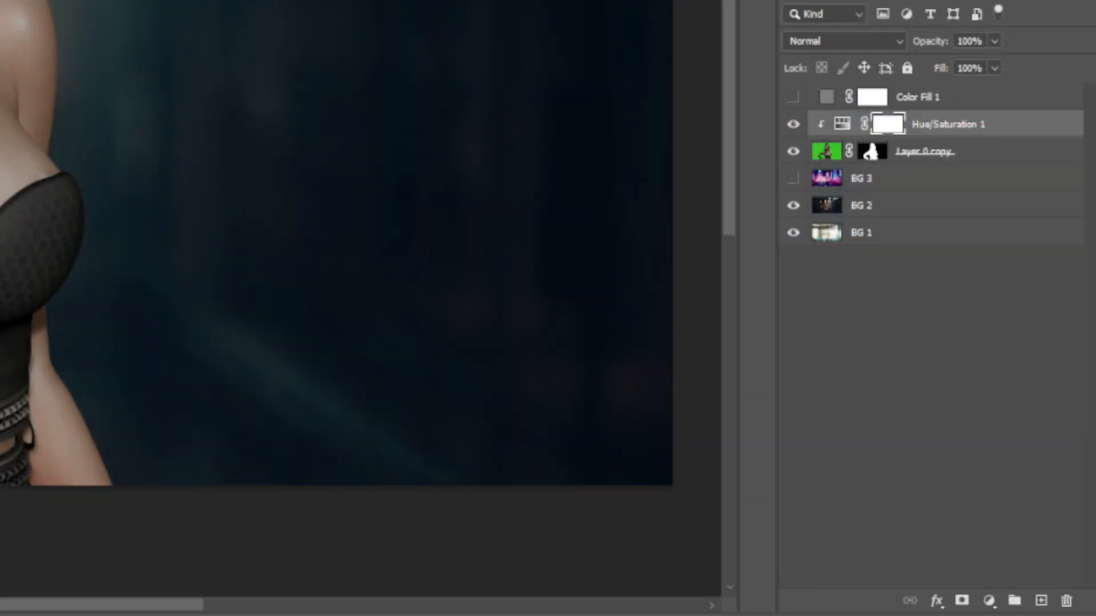
right_click(920, 95)
left_click(964, 0)
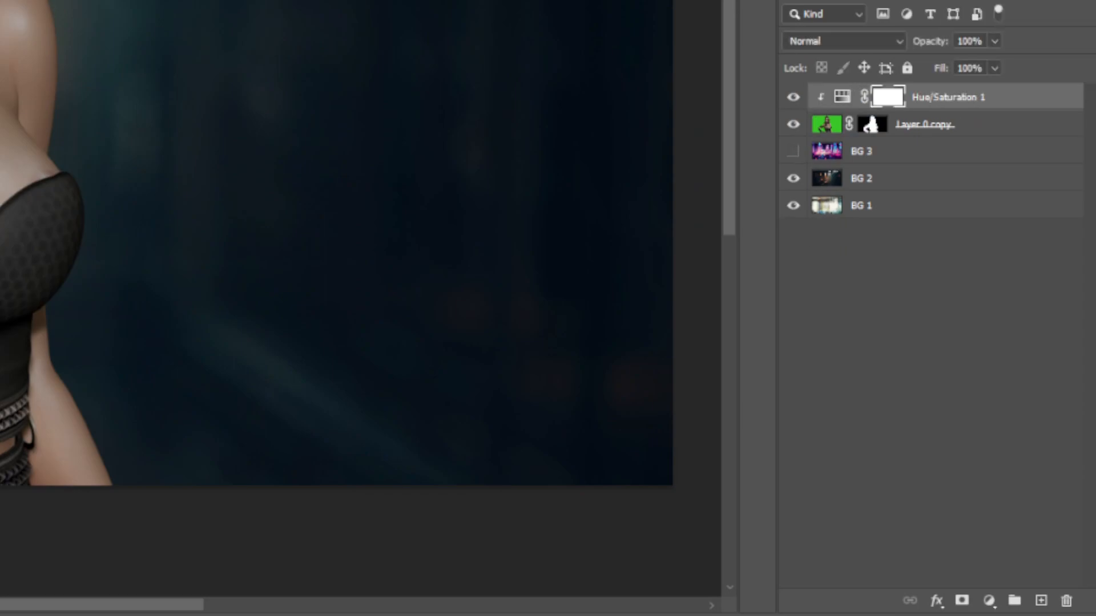
Step: Add a Solid Color fill layer in neutral grey #7f7f7f above Hue/Saturation 1
left_click(990, 602)
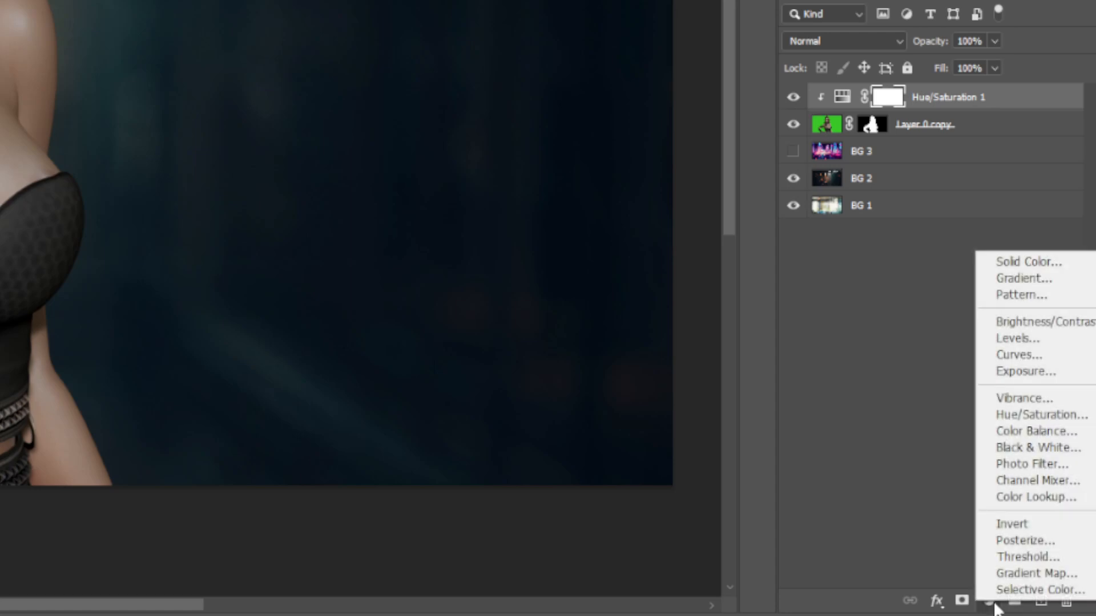
left_click(1020, 262)
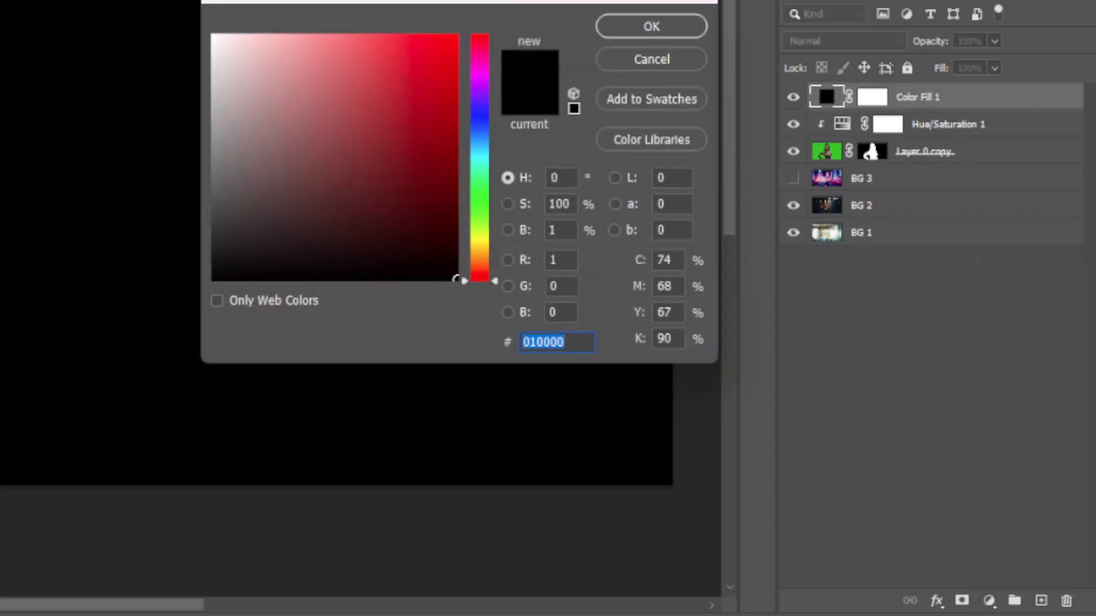
left_click_drag(479, 1, 528, 80)
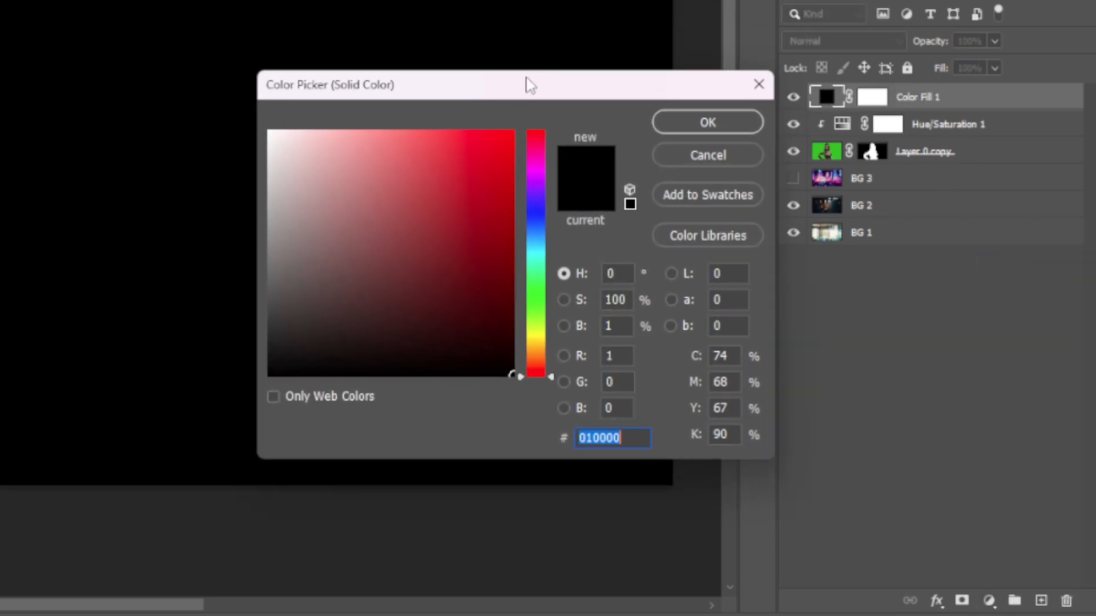
left_click(268, 254)
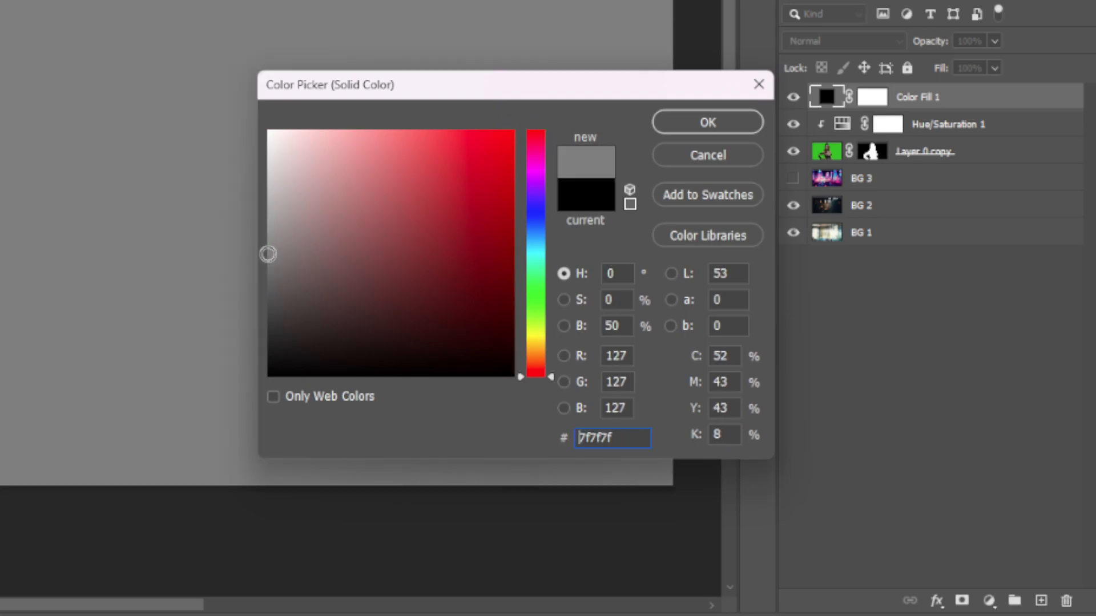
left_click(691, 118)
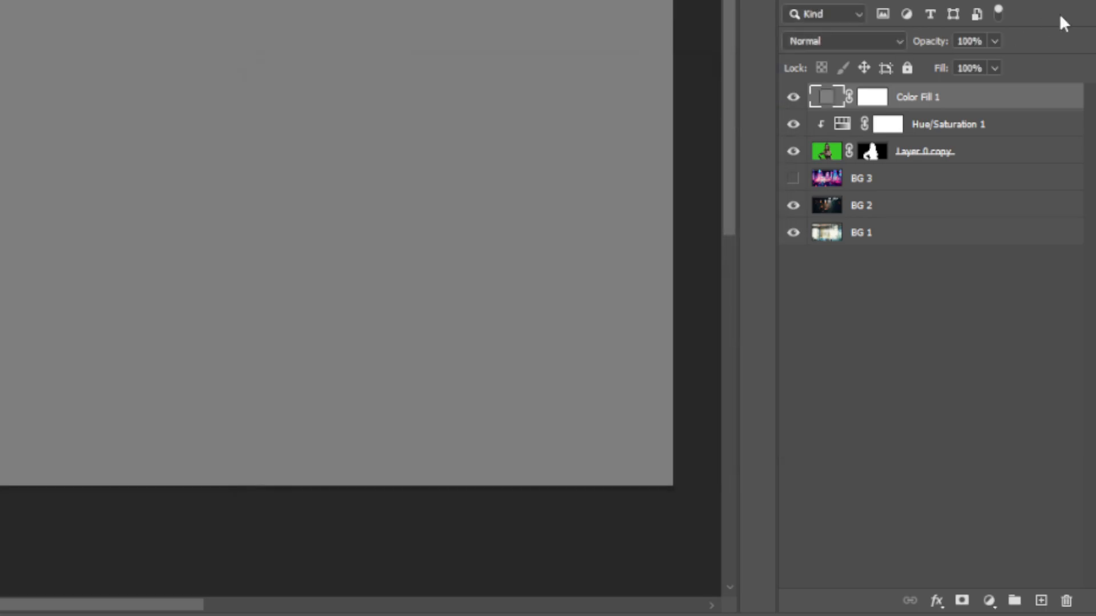
Step: Set the grey fill layer's blend mode to Saturation and compare the image with the layer hidden and shown
left_click(898, 41)
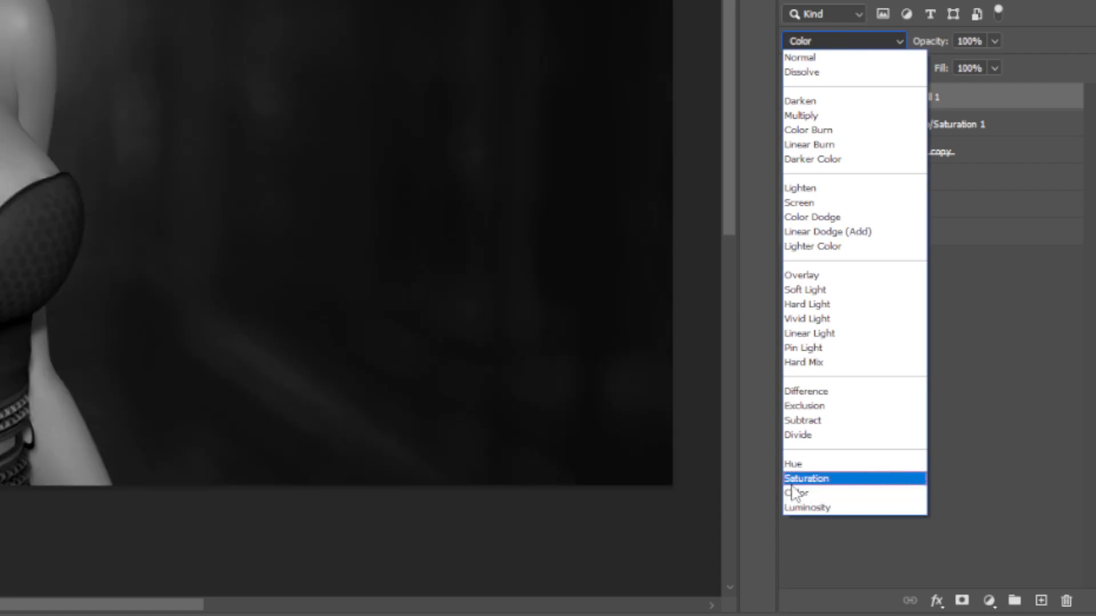
left_click(791, 479)
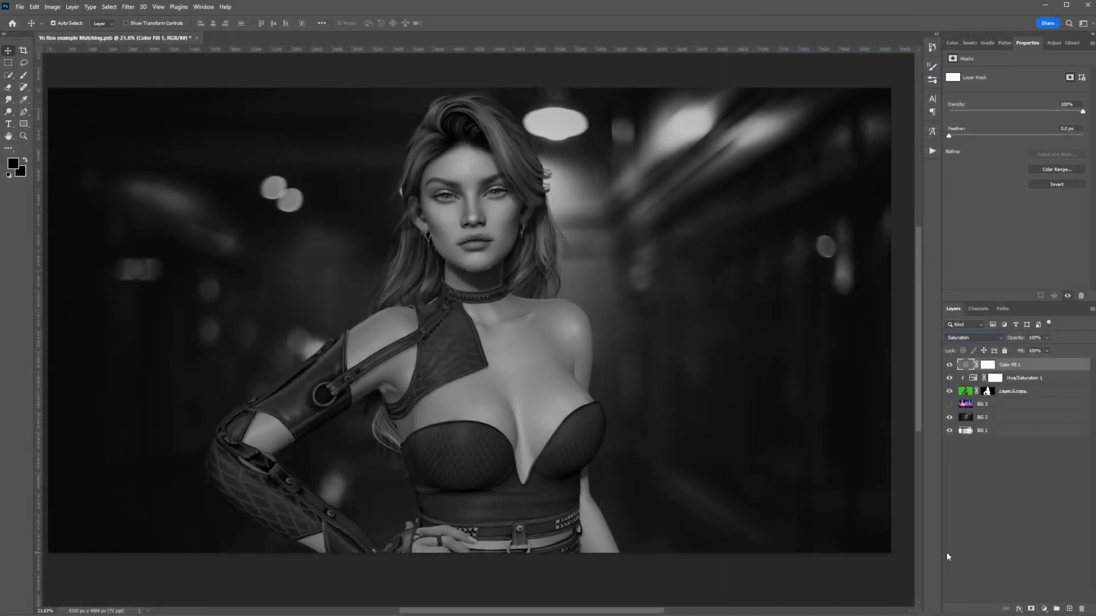
left_click(949, 364)
left_click(948, 365)
Step: Add a clipped Curves adjustment above Hue/Saturation 1 and darken the figure with a midtone point at input 147, output 109
left_click(1030, 381)
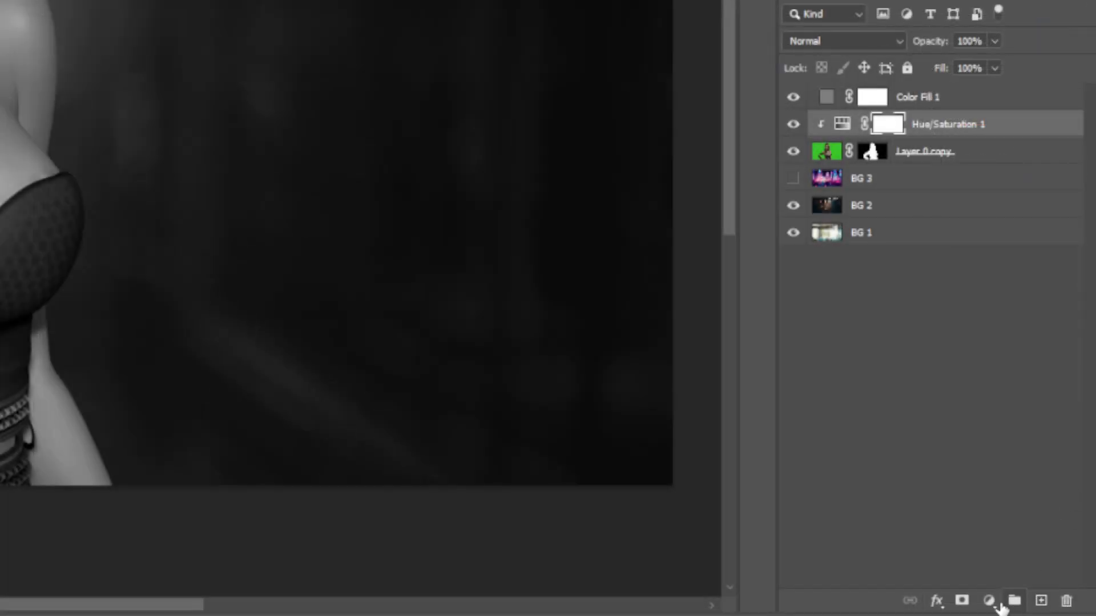
left_click(1044, 609)
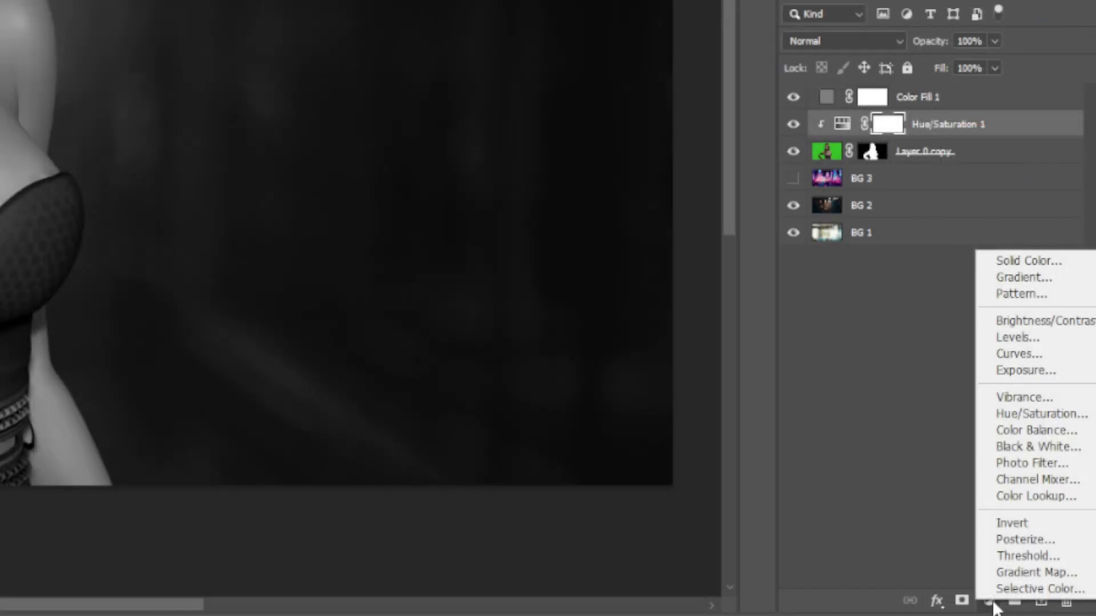
left_click(1049, 356)
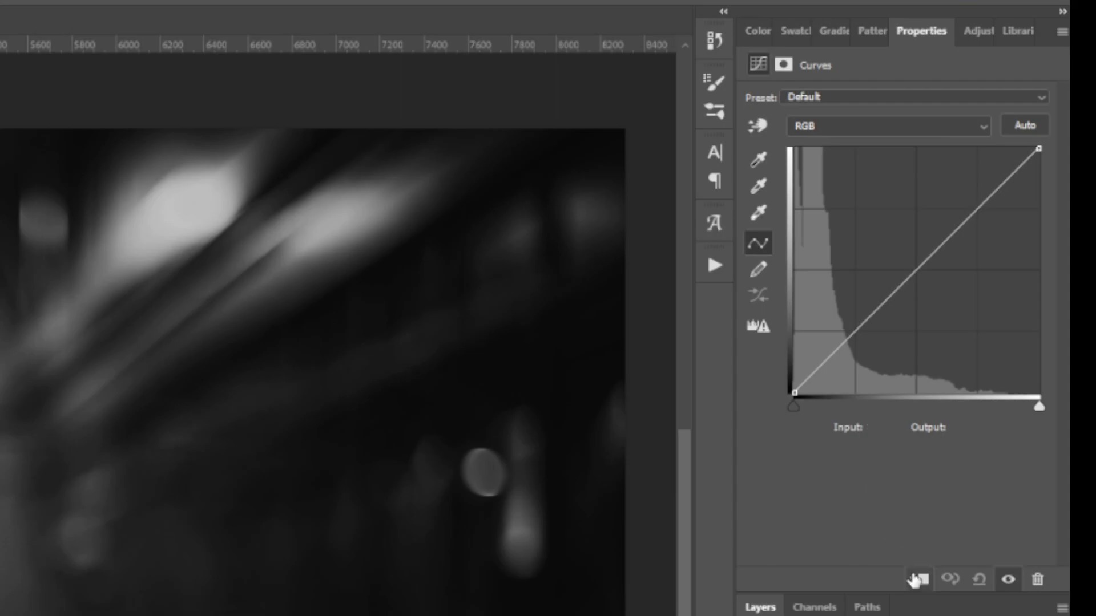
left_click(918, 578)
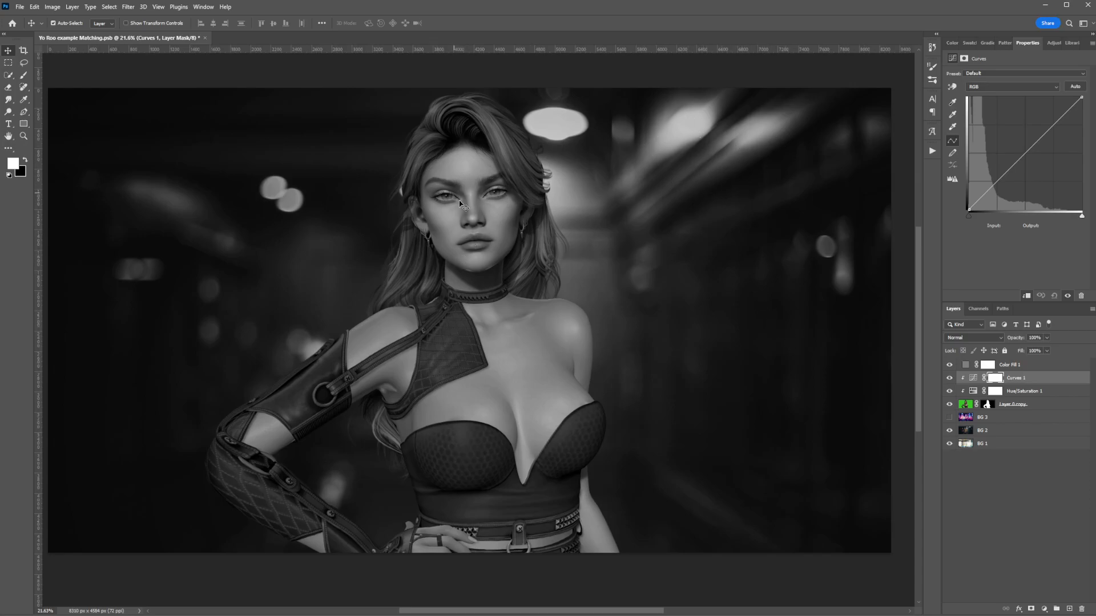
left_click_drag(1025, 153, 1032, 161)
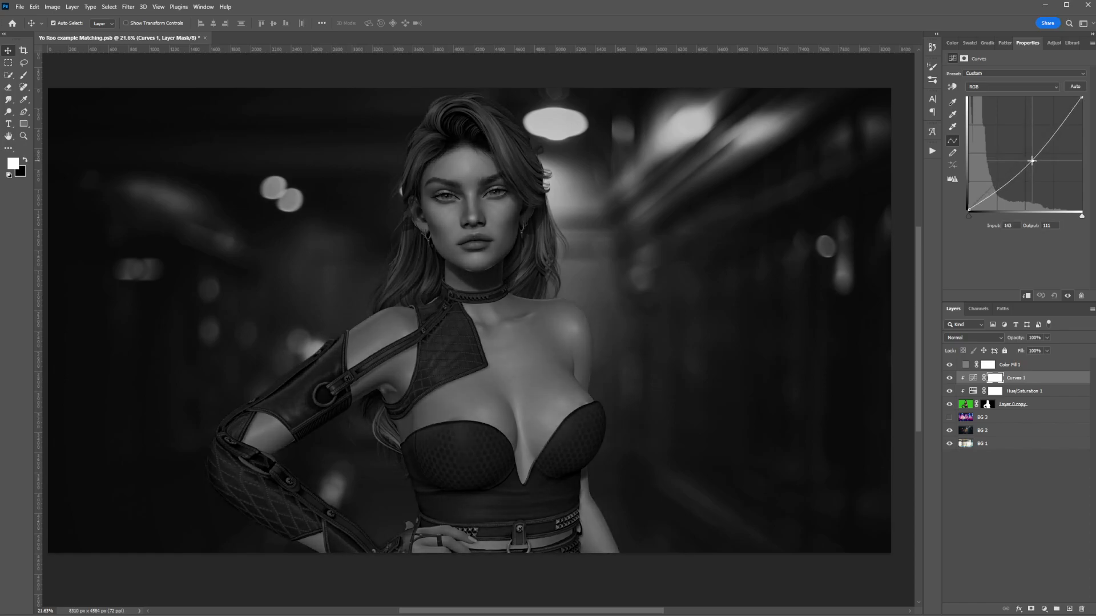
left_click_drag(1032, 161, 1033, 163)
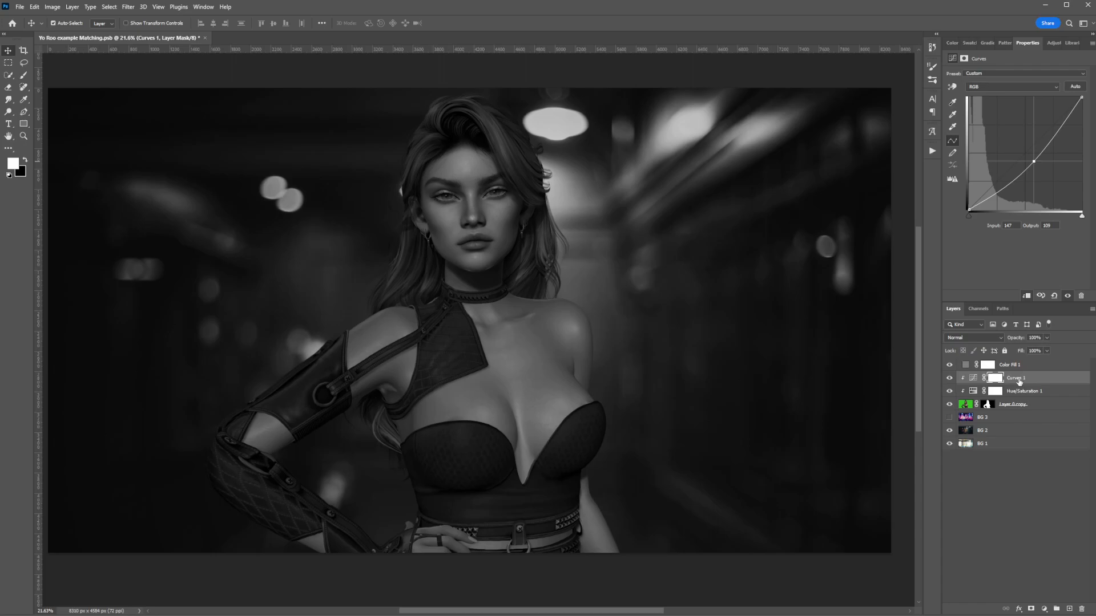
Step: Compare the figure's brightness against the BG 2 background with Curves 1 hidden and shown
left_click(949, 379)
left_click(950, 378)
left_click(950, 379)
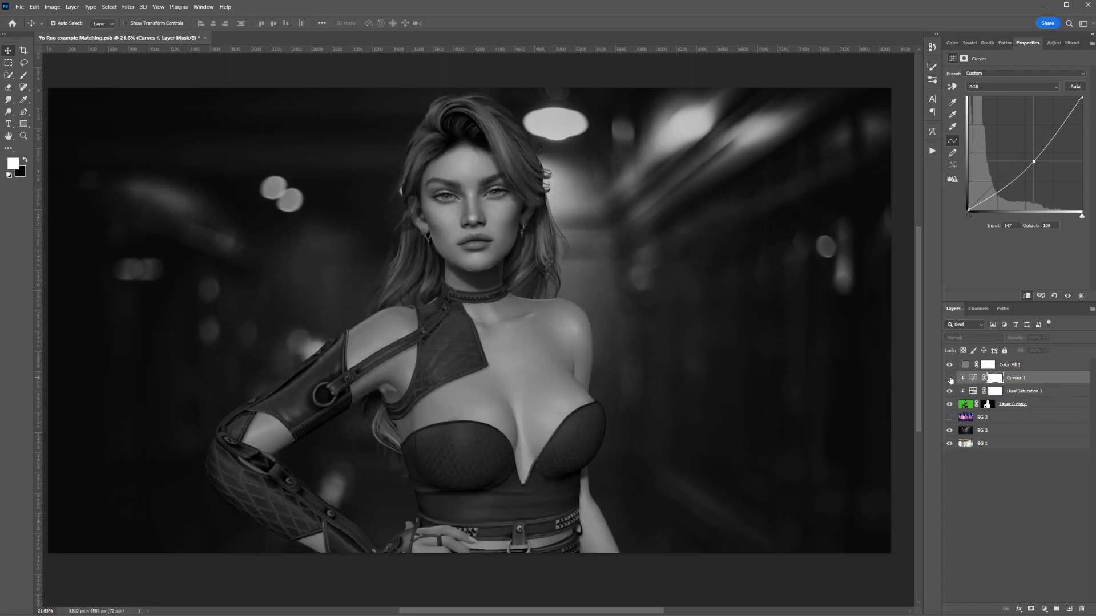
left_click(950, 379)
left_click(950, 378)
left_click(949, 379)
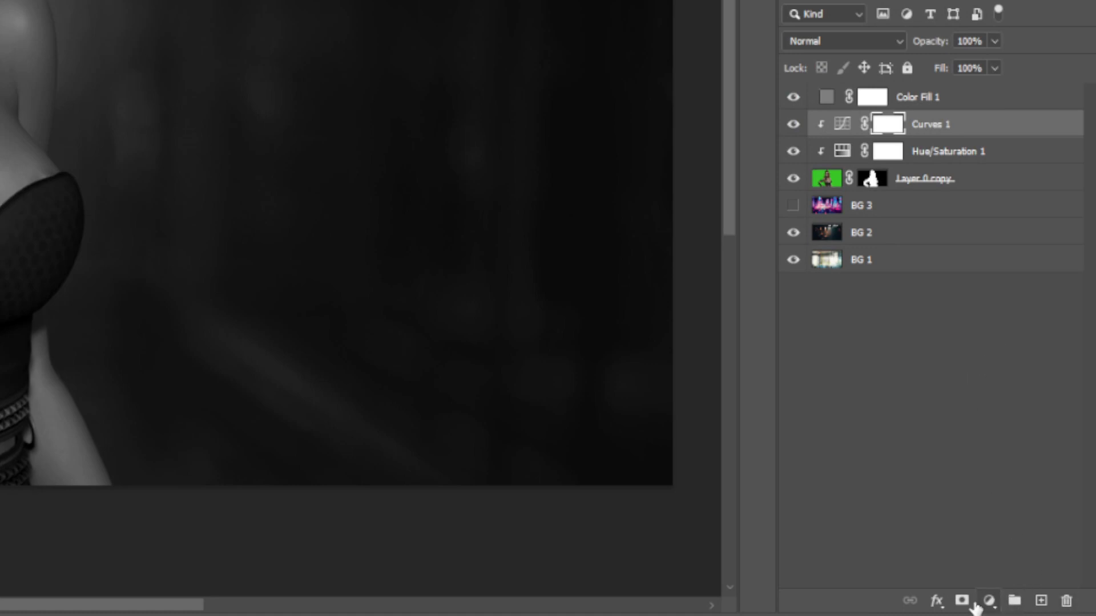
Step: Add a clipped Exposure adjustment above Curves 1 with exposure +0.44 and gamma correction 0.91
left_click(990, 610)
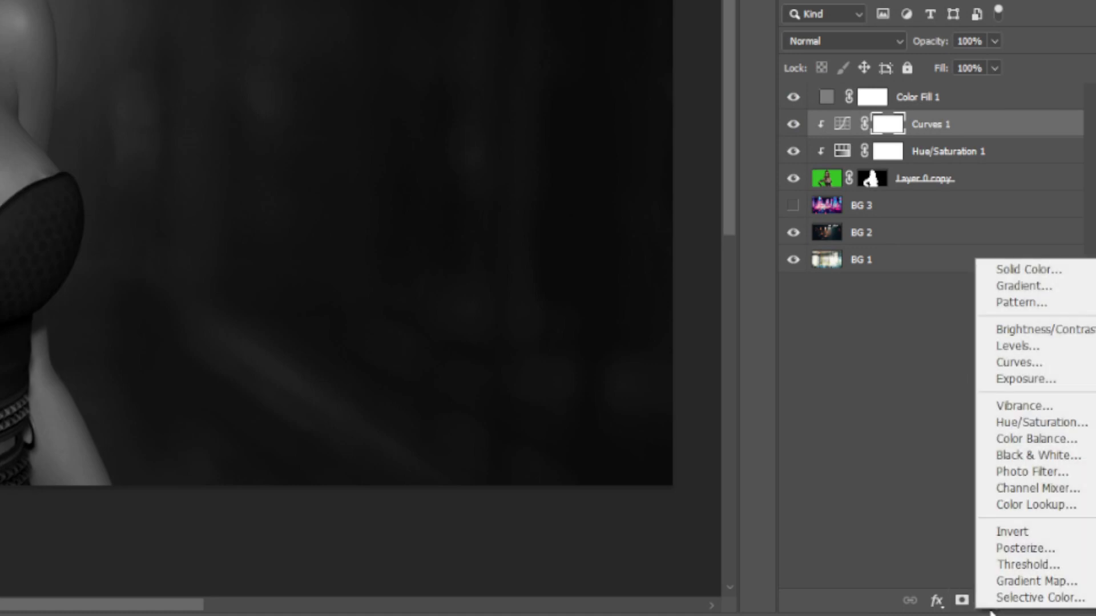
left_click(1026, 379)
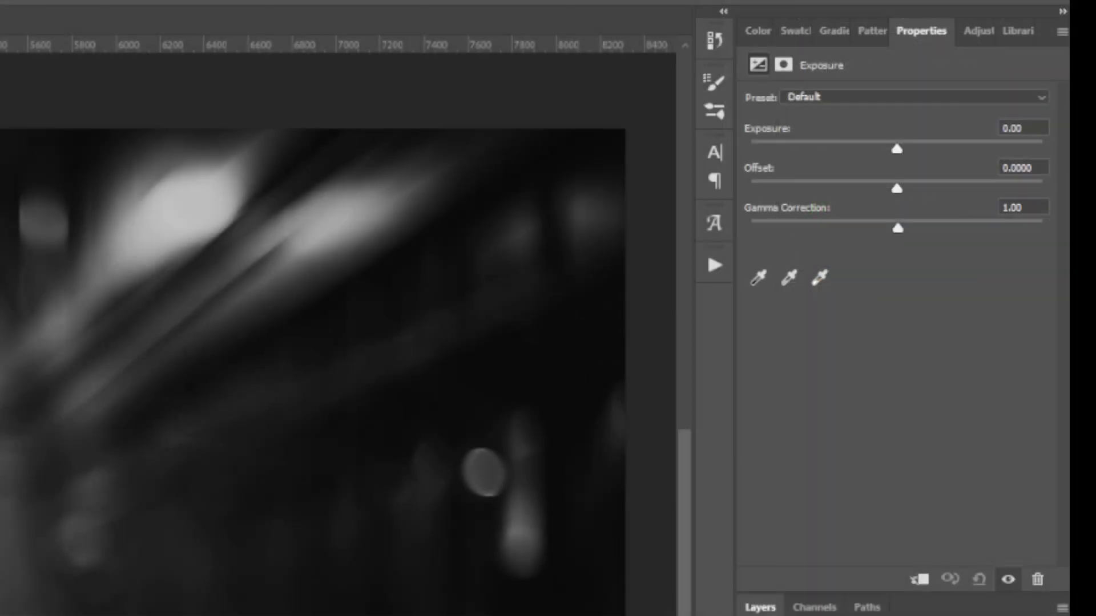
left_click(919, 580)
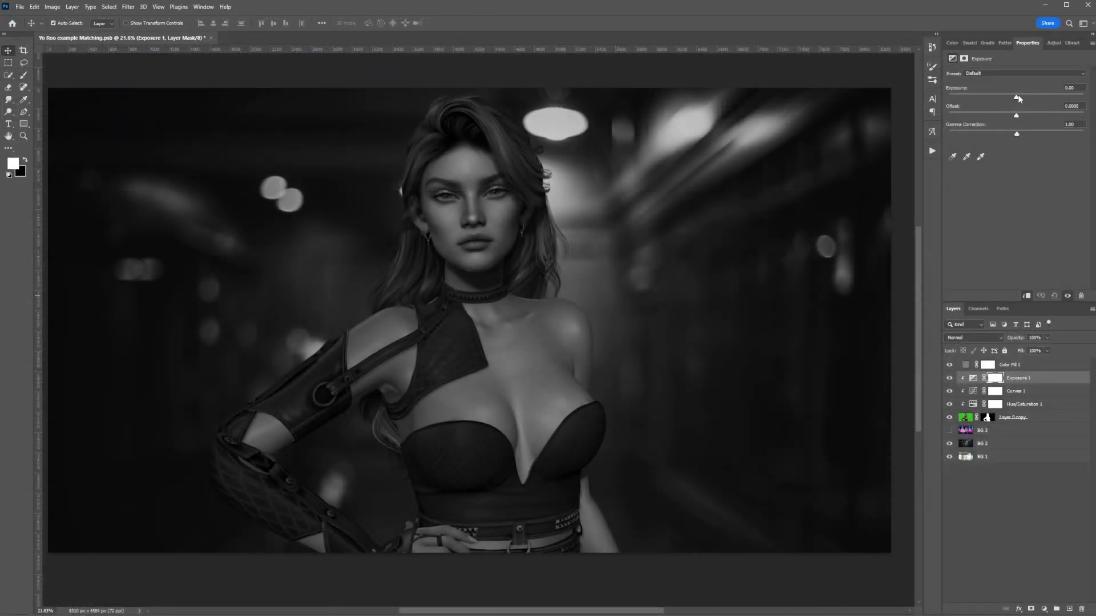
left_click_drag(1018, 98, 1020, 98)
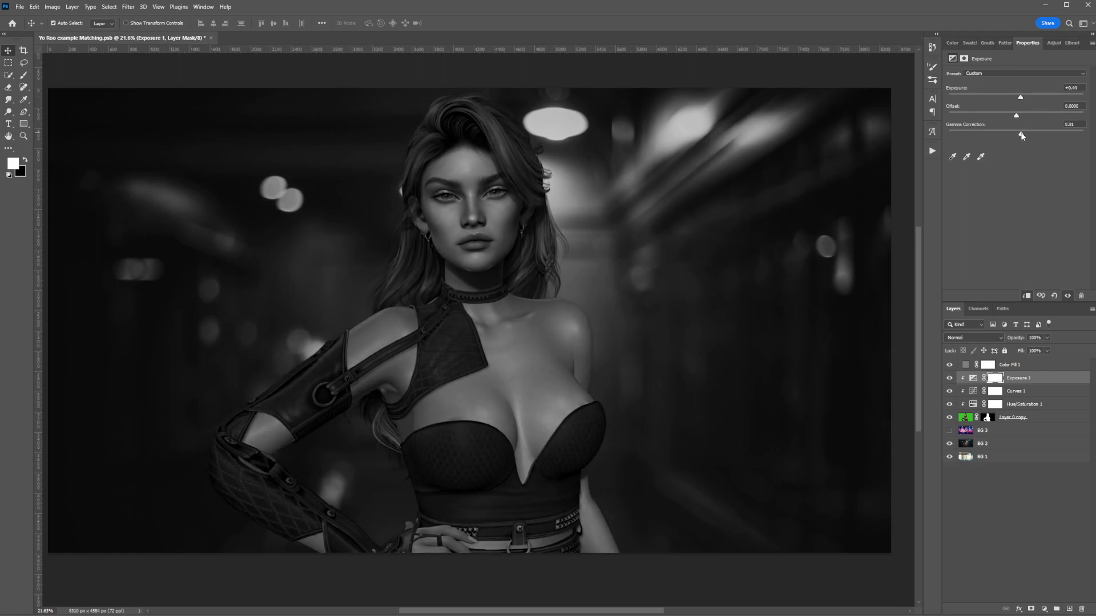
left_click_drag(1023, 135, 1020, 135)
Step: Move the midtone point of Curves 1 to input 143, output 113
left_click(1018, 391)
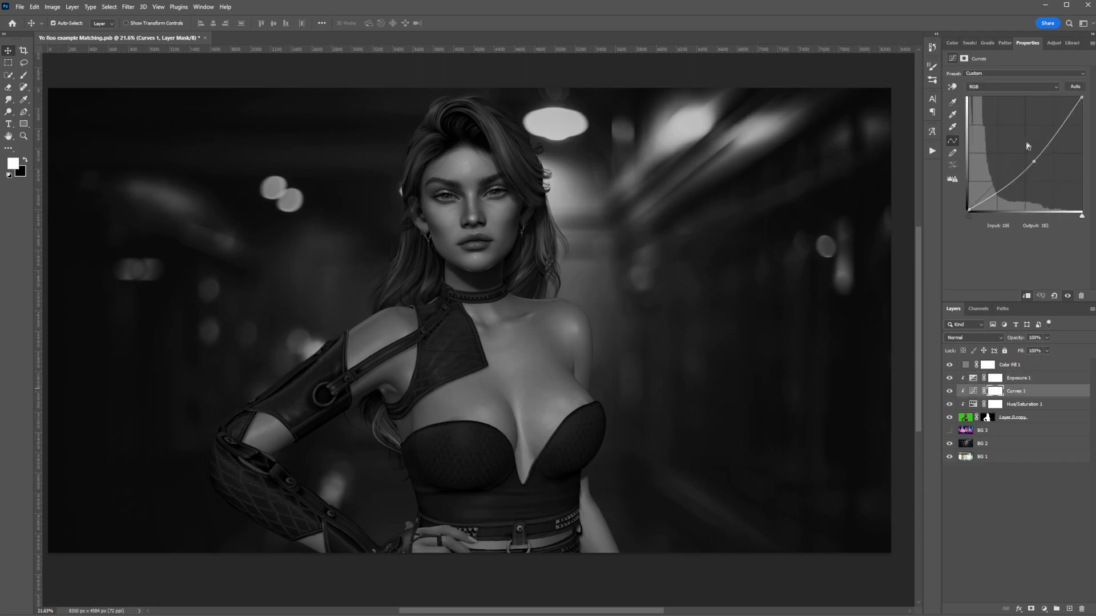
left_click(1033, 161)
left_click_drag(1032, 162, 1031, 160)
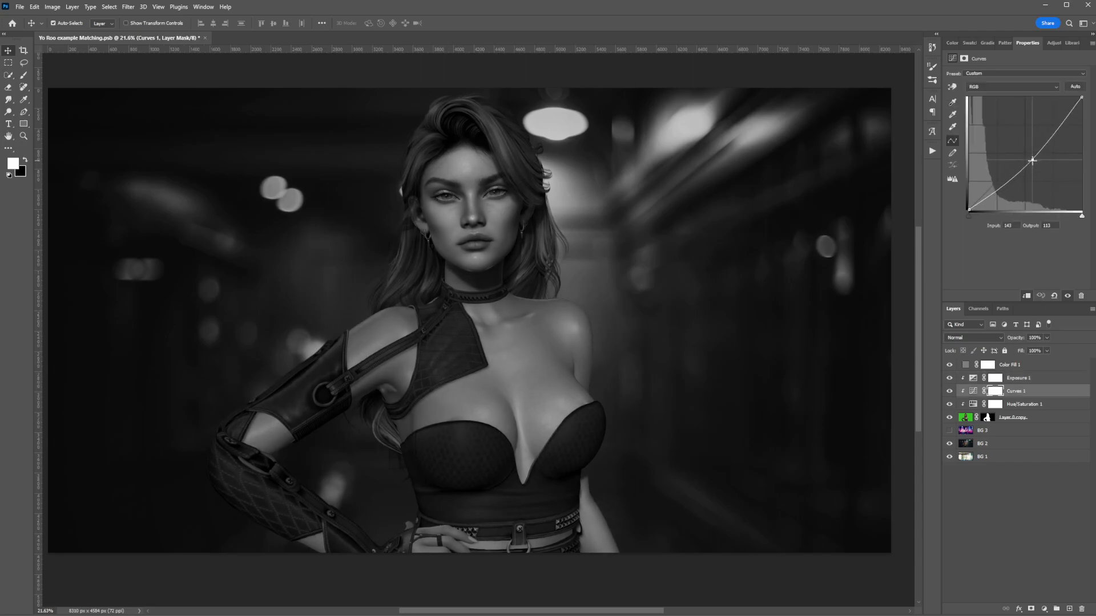
Step: Reduce the exposure value of Exposure 1 to +0.21
left_click(1016, 378)
left_click(1021, 135)
left_click_drag(1021, 135, 1019, 101)
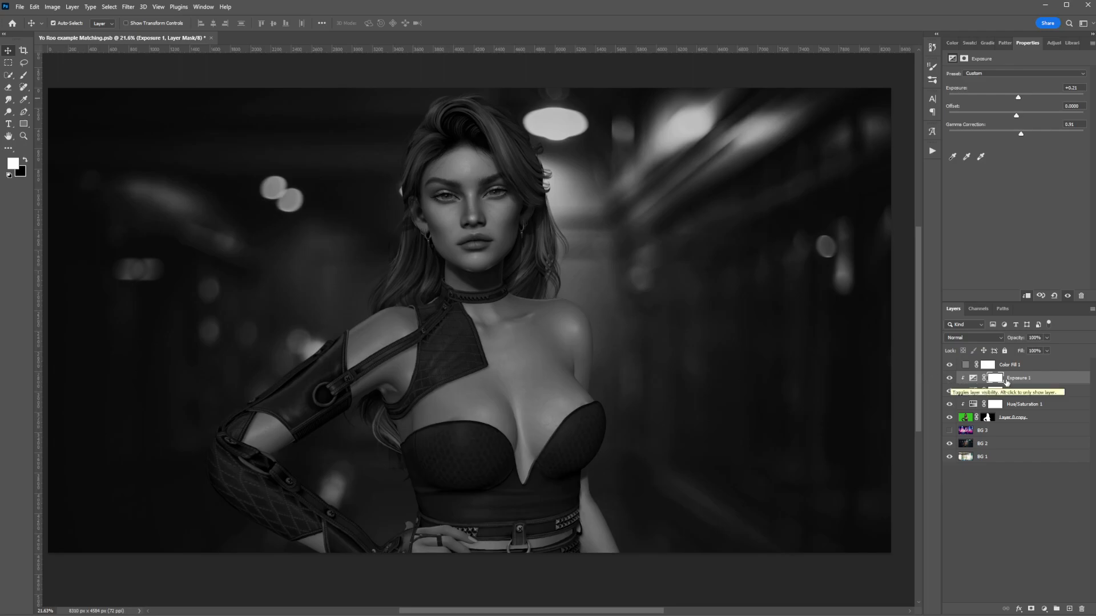
Step: Compare the figure's brightness against BG 2 with Curves 1 and Exposure 1 hidden and shown
left_click(1010, 391, "shift")
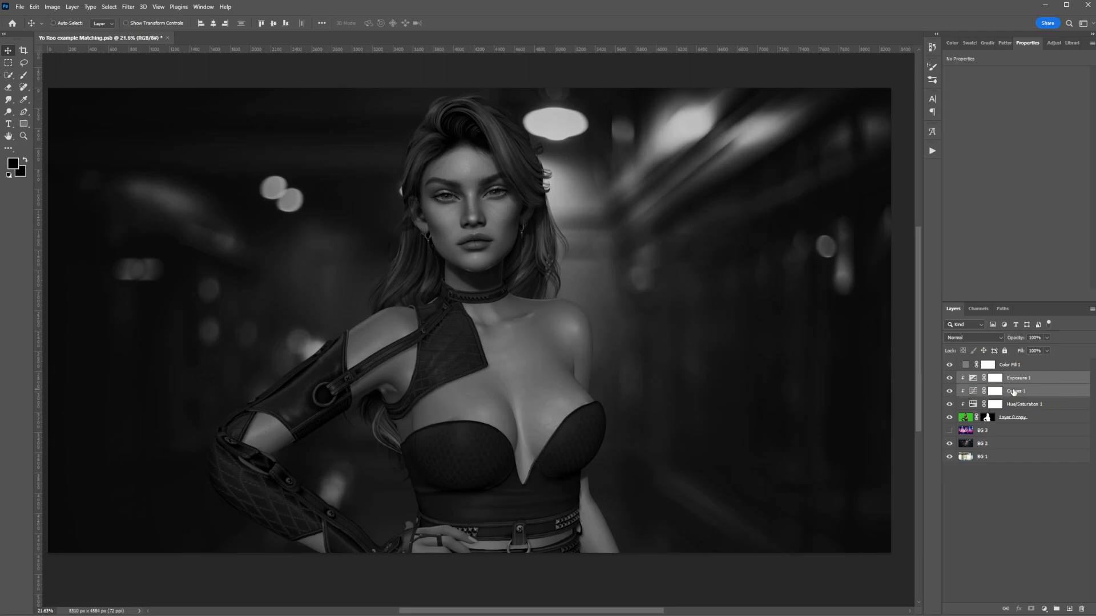
left_click(949, 392)
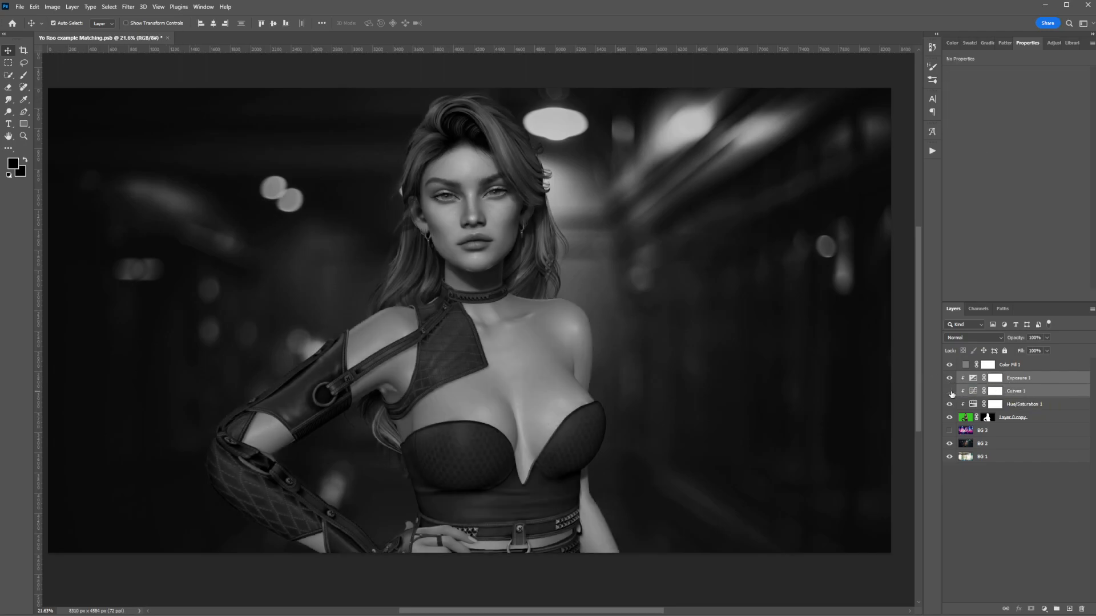
left_click(948, 380)
left_click(948, 380)
left_click(947, 391)
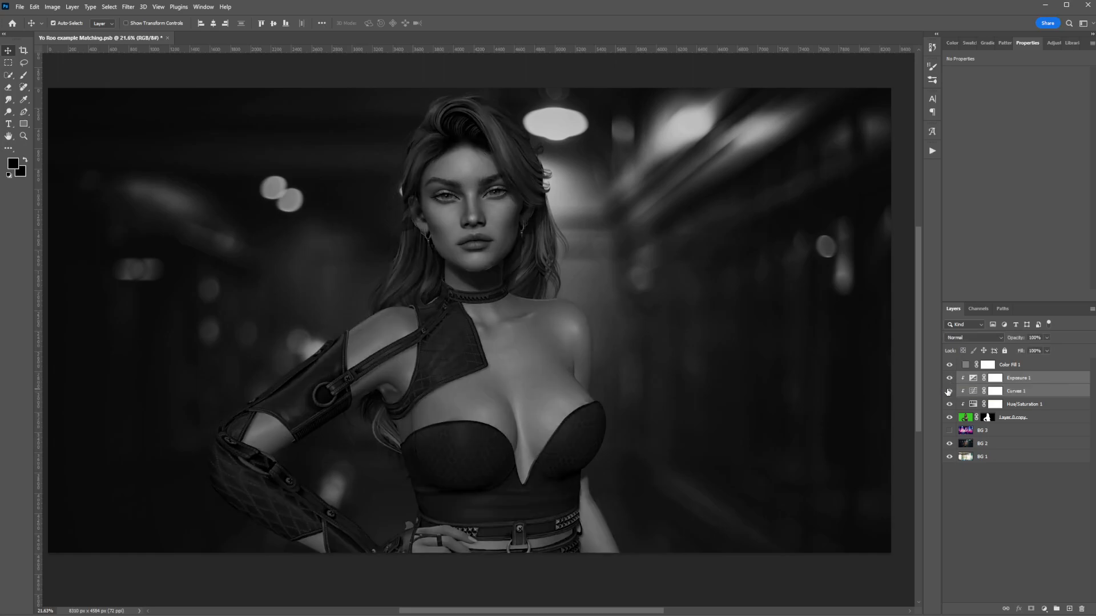
left_click(949, 391)
left_click(951, 392)
Step: Hide the grey Color Fill 1 check layer to view the image in colour
left_click(995, 378)
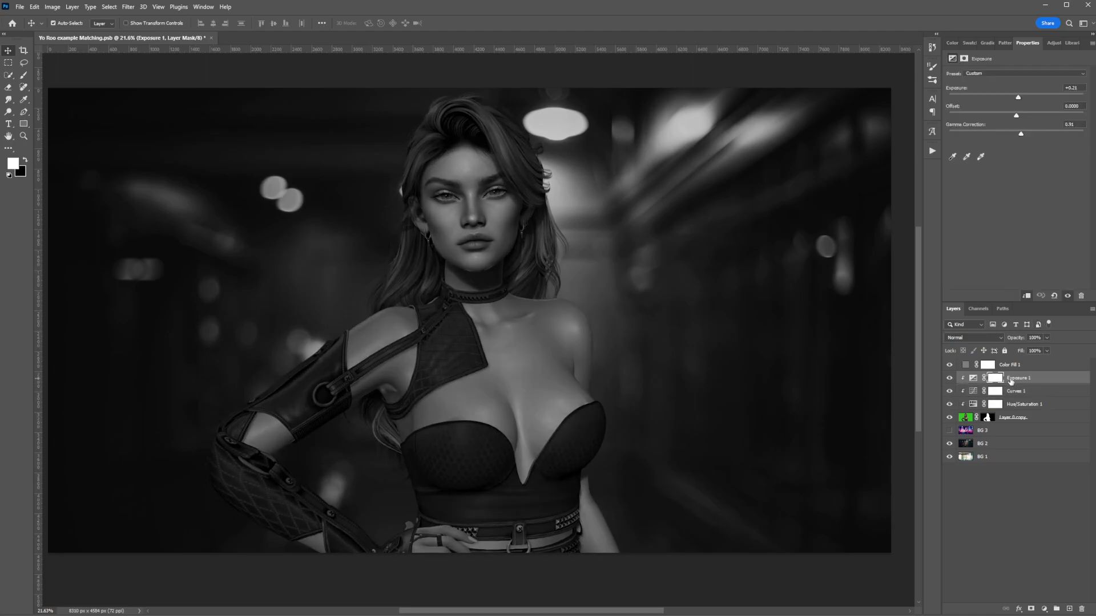
left_click(1003, 366)
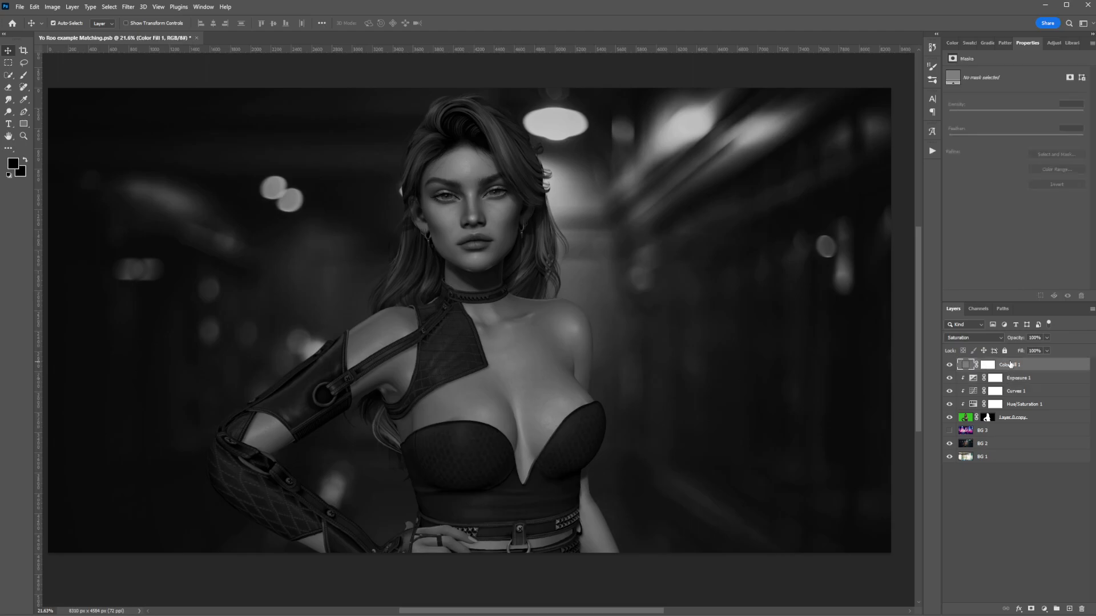
left_click(949, 365)
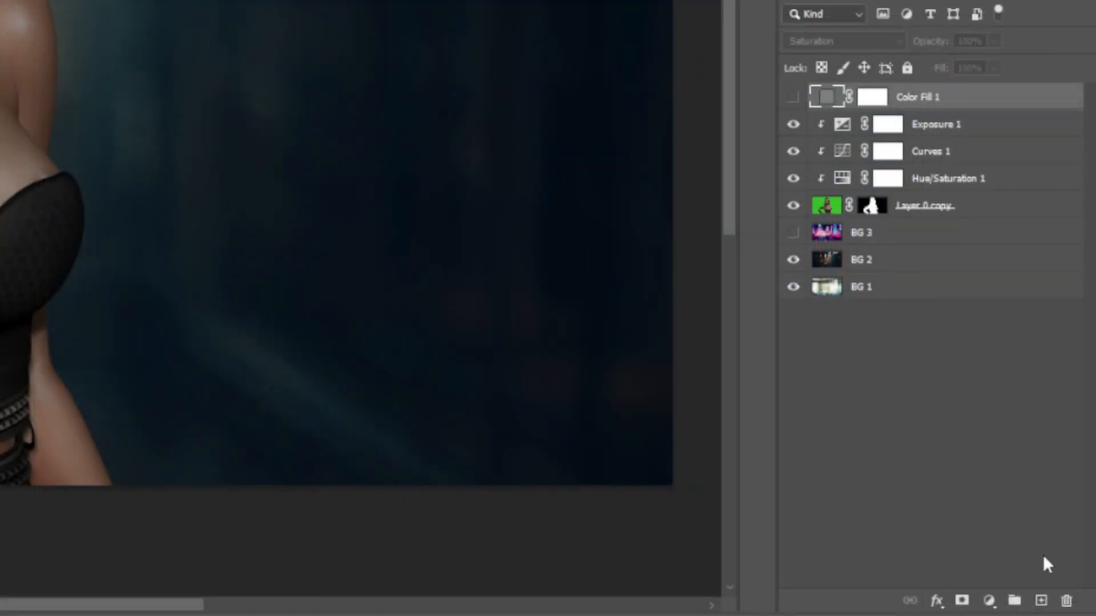
Step: Add a Gradient Map adjustment above Exposure 1 and clip it to the figure
left_click(989, 601)
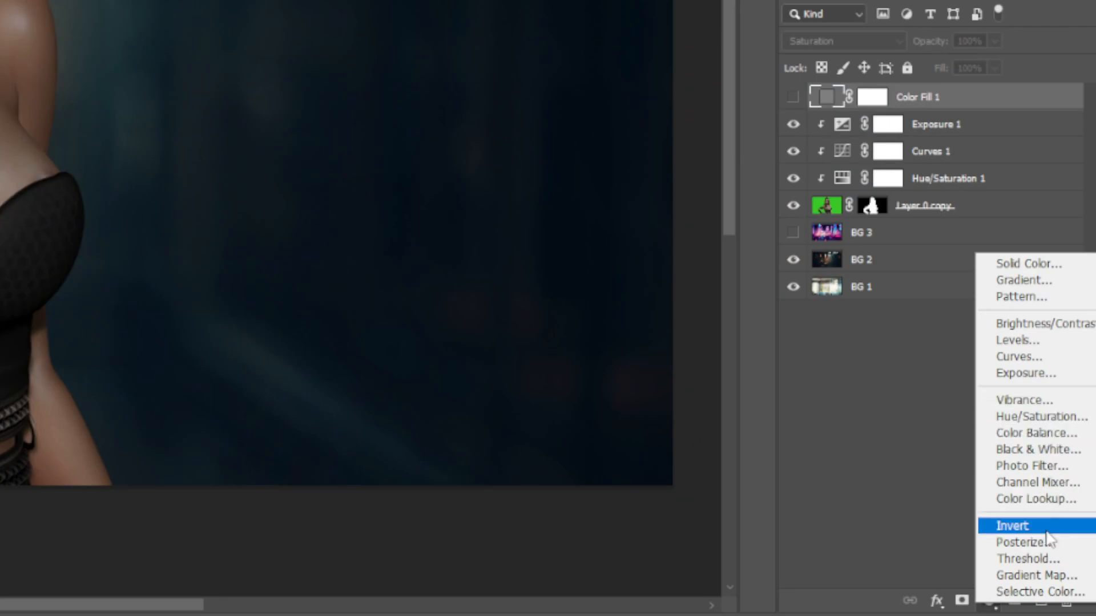
left_click(1034, 576)
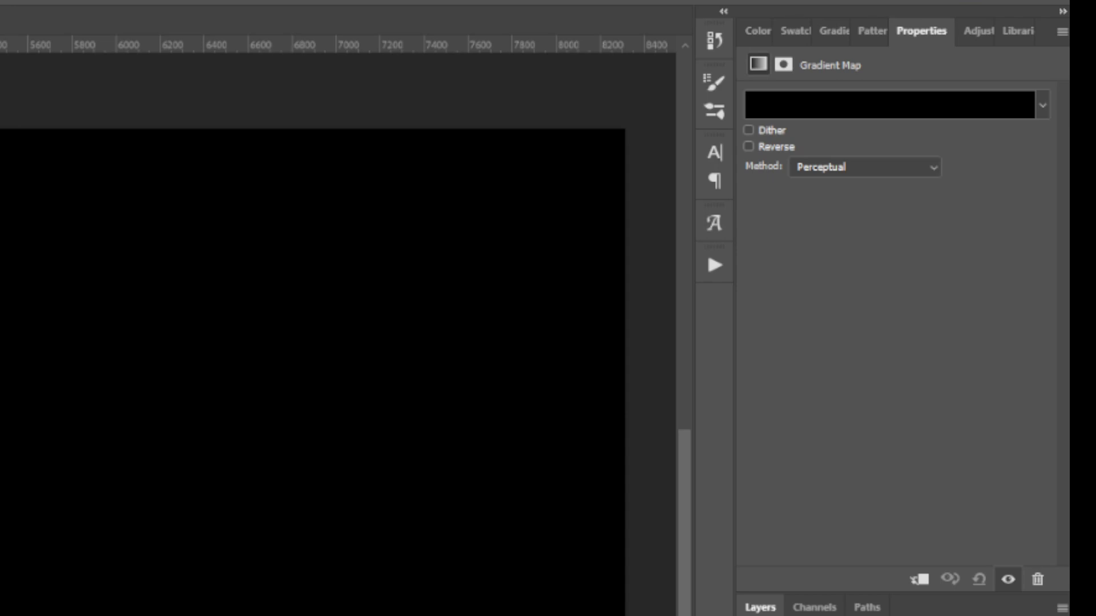
left_click(917, 580)
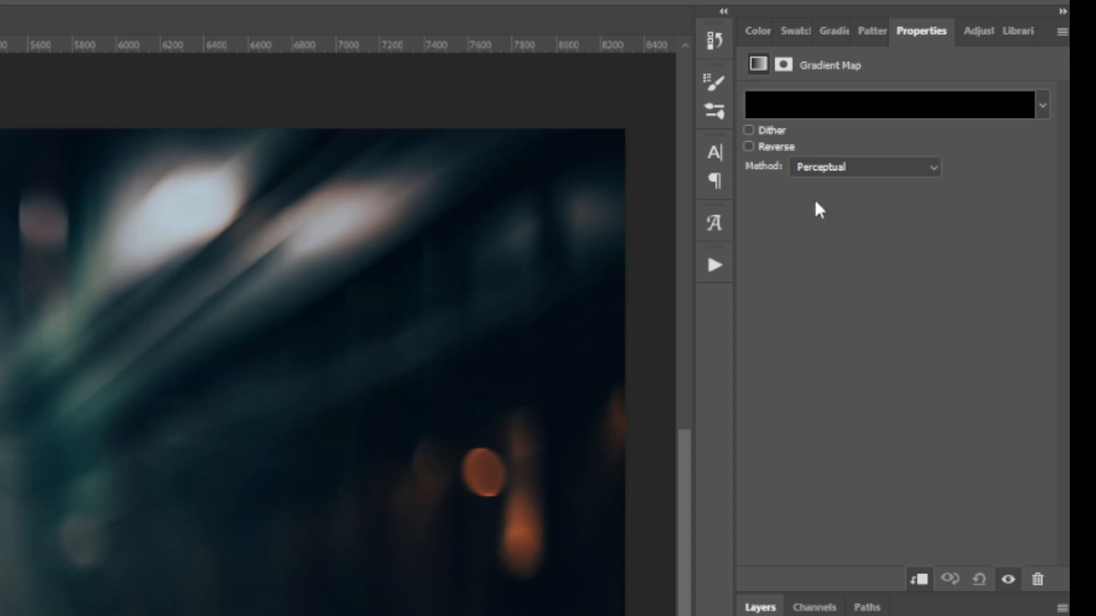
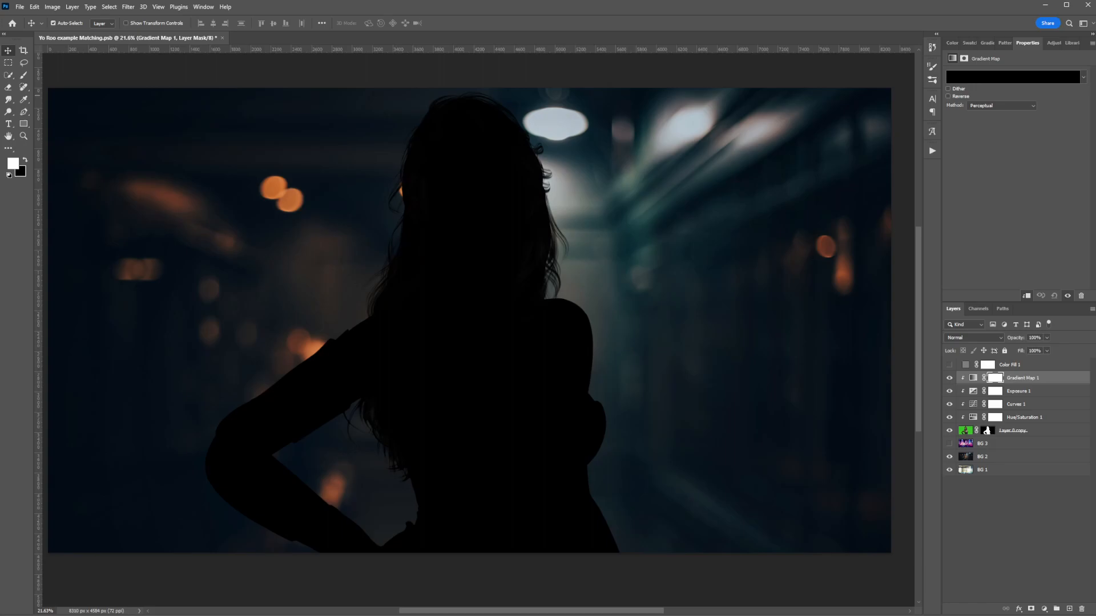
Step: Set the gradient map's stop at location 100 to pale blue #d4e2ec, based on a sample of the background's ceiling light
left_click(973, 379)
left_click(1014, 78)
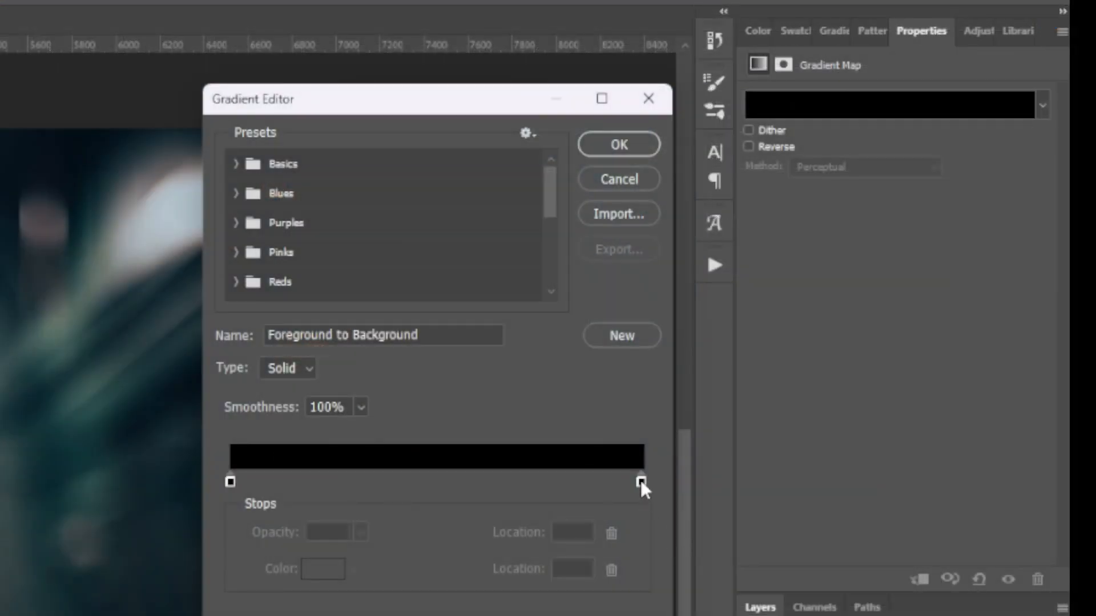
left_click(642, 482)
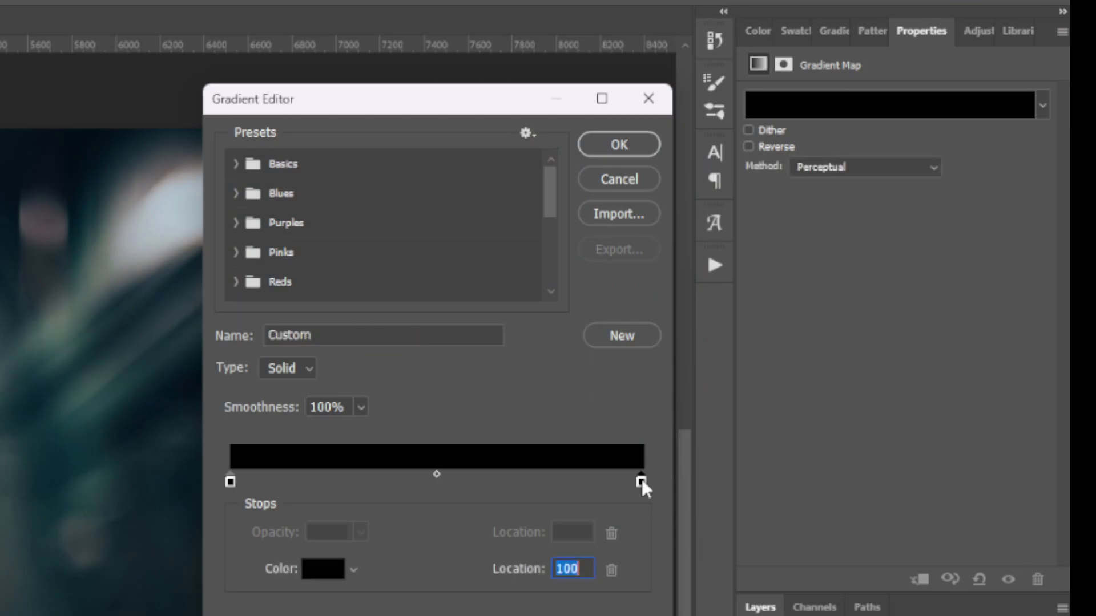
left_click(316, 575)
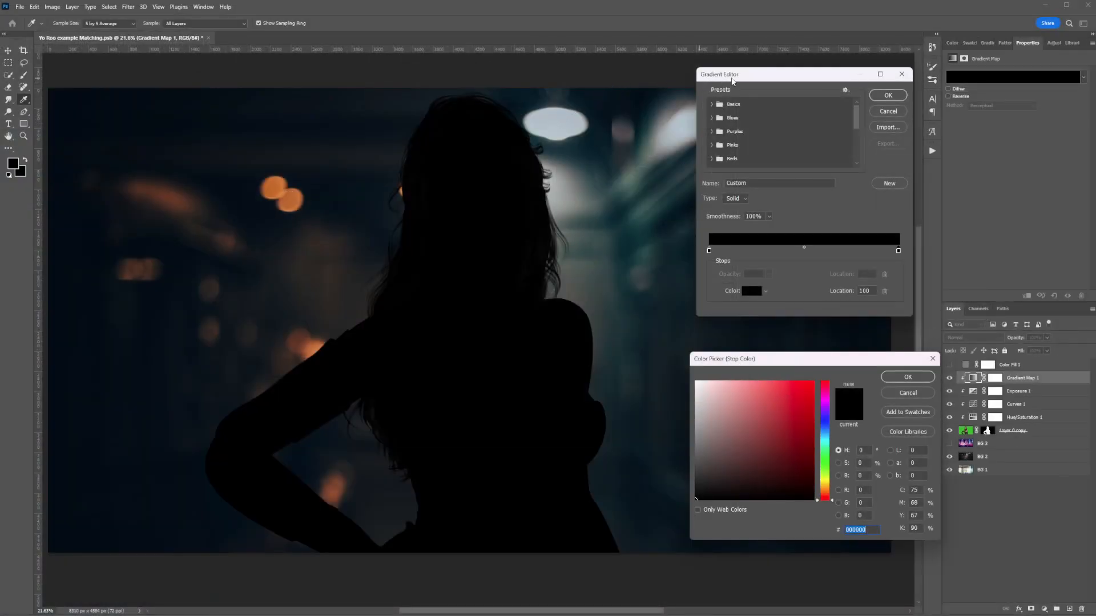
left_click(556, 118)
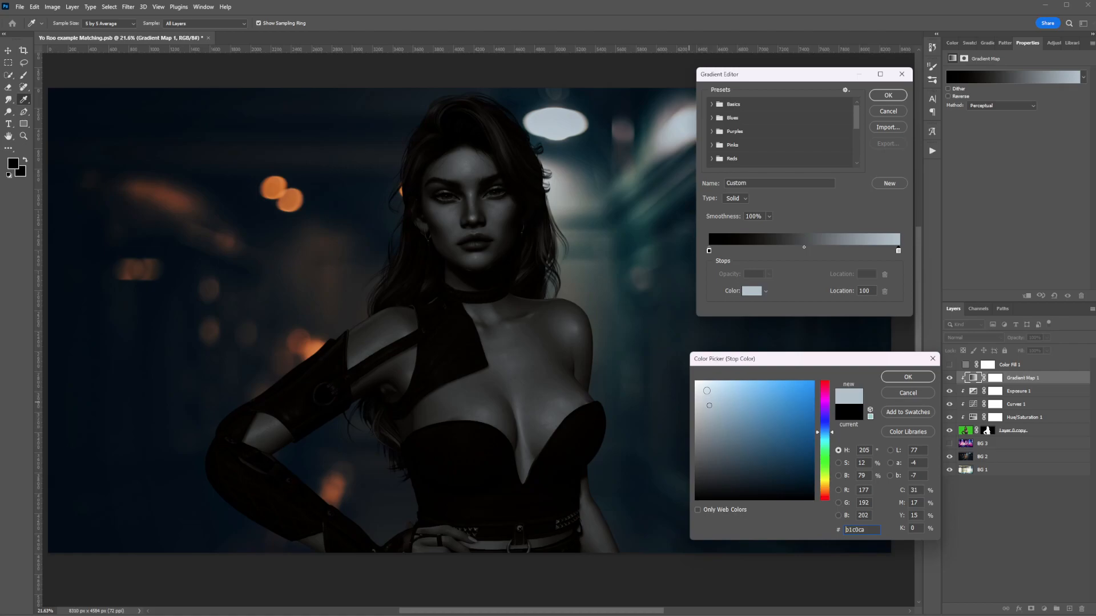
left_click(707, 390)
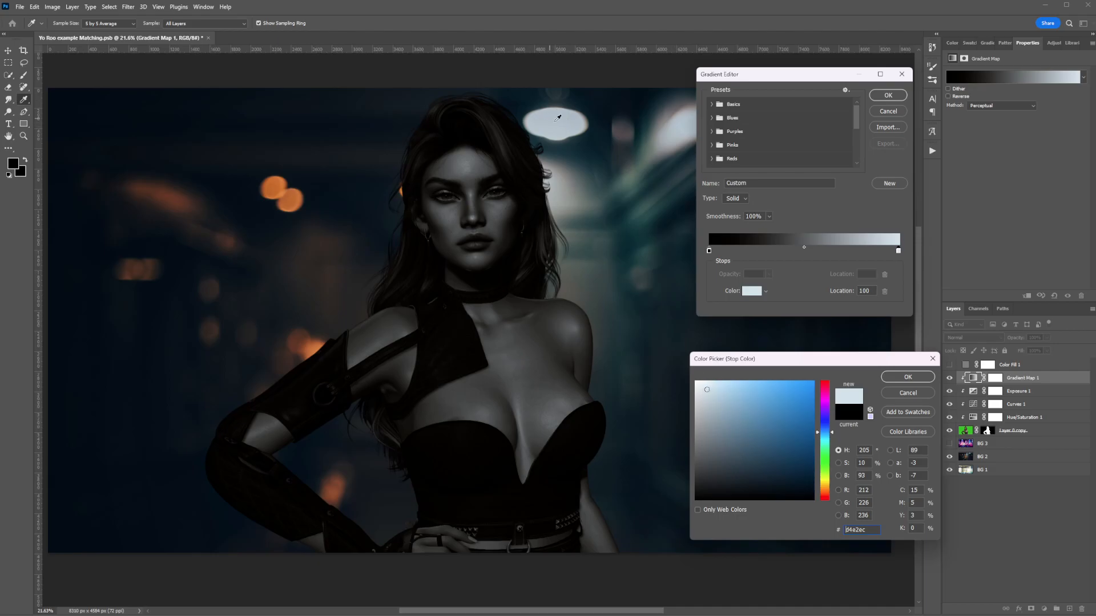
left_click(907, 377)
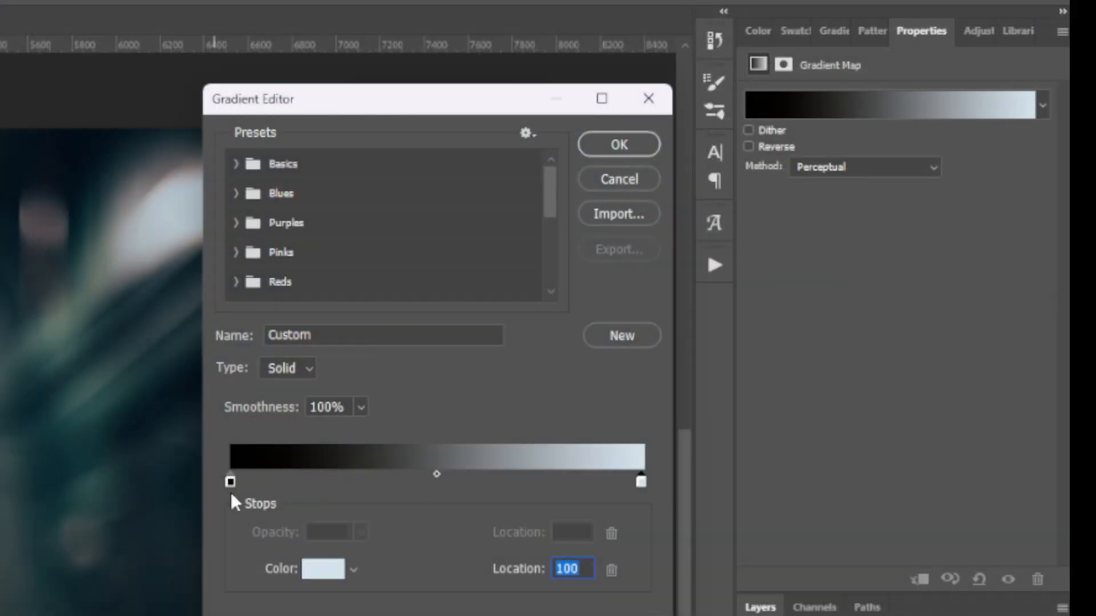
Step: Set the gradient map's stop at location 0 to dark blue #010a13, sampled from the background's dark corners
left_click(231, 483)
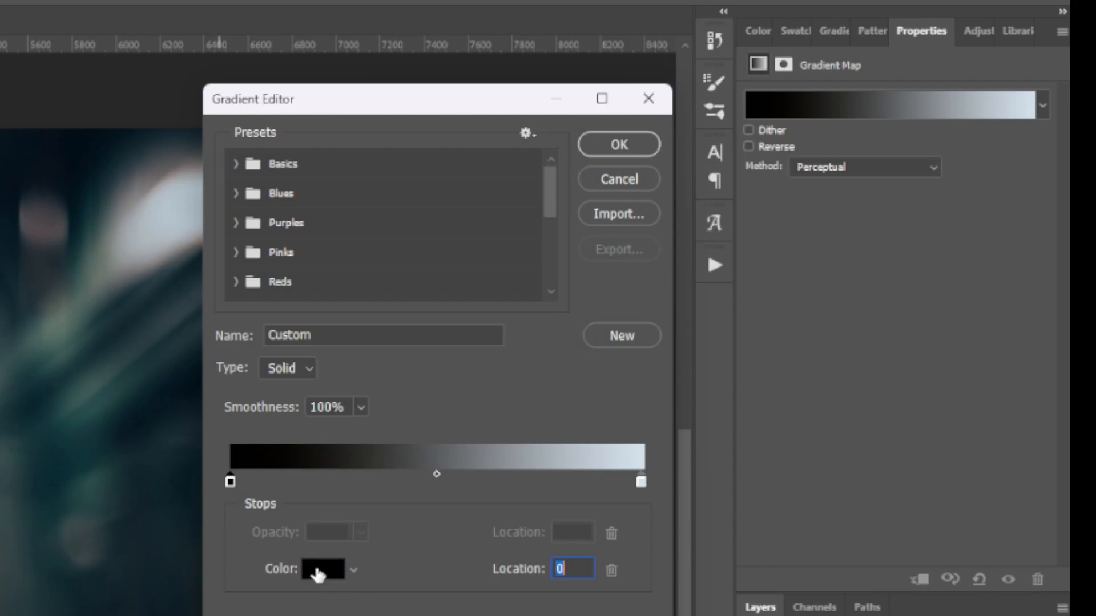
left_click(328, 571)
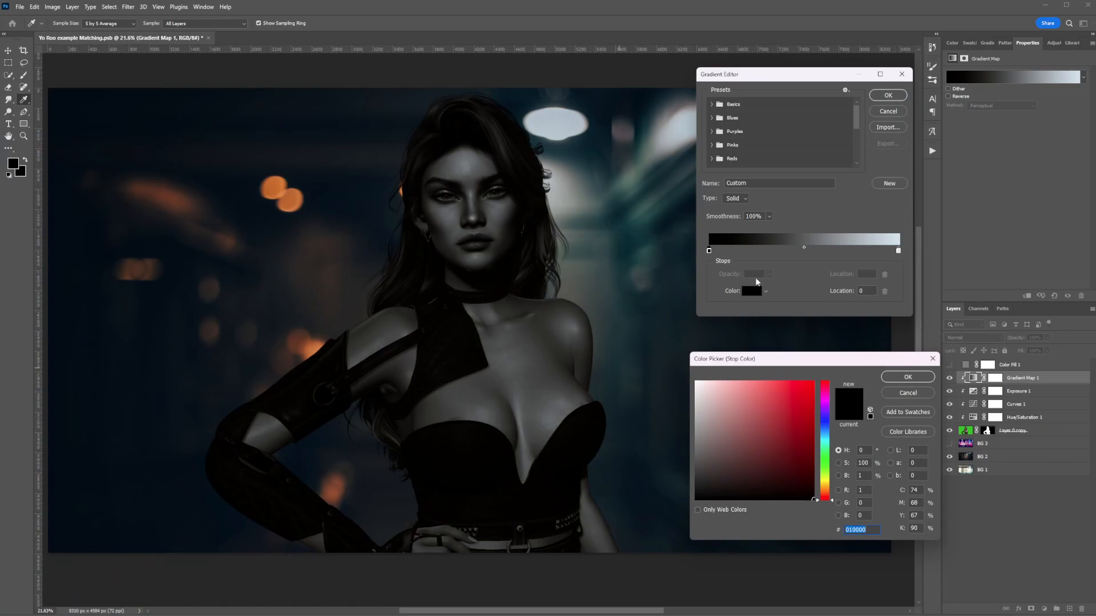
left_click(908, 393)
left_click_drag(833, 78, 1003, 93)
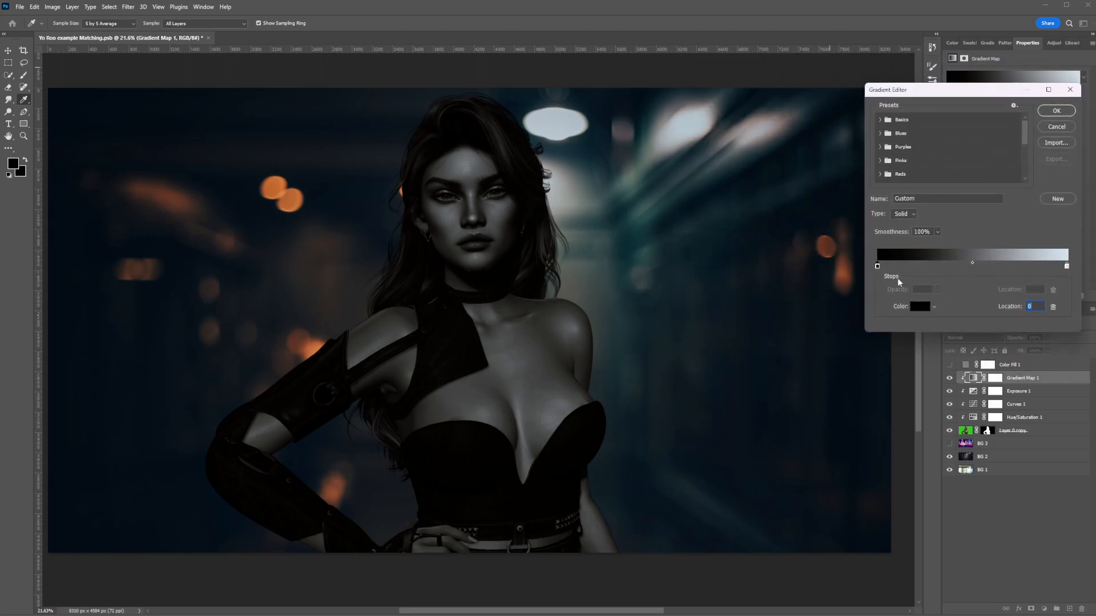
left_click(920, 307)
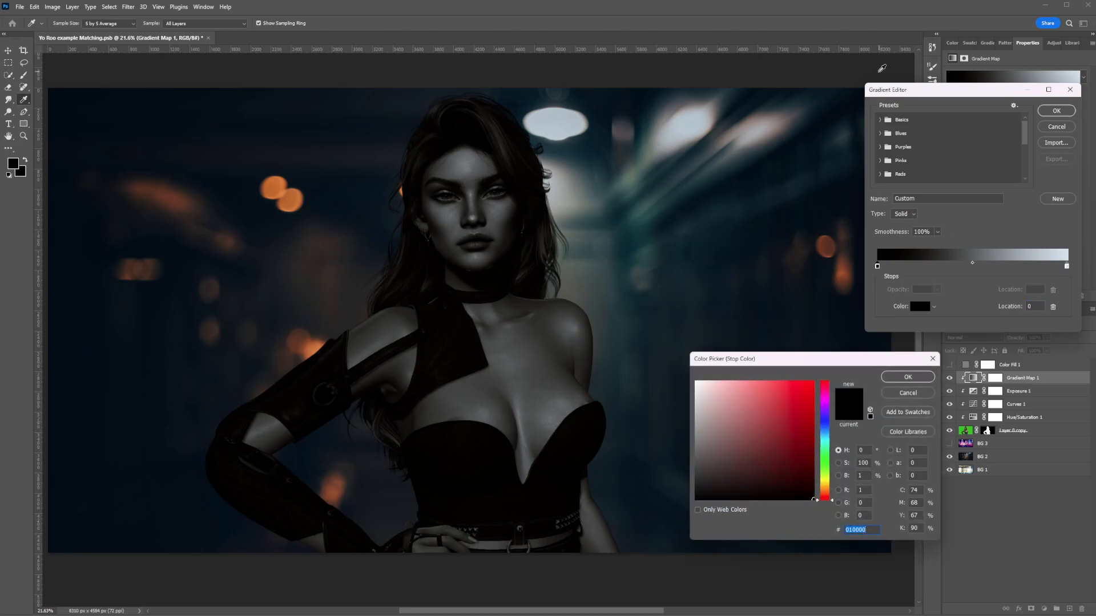
left_click_drag(839, 361, 661, 230)
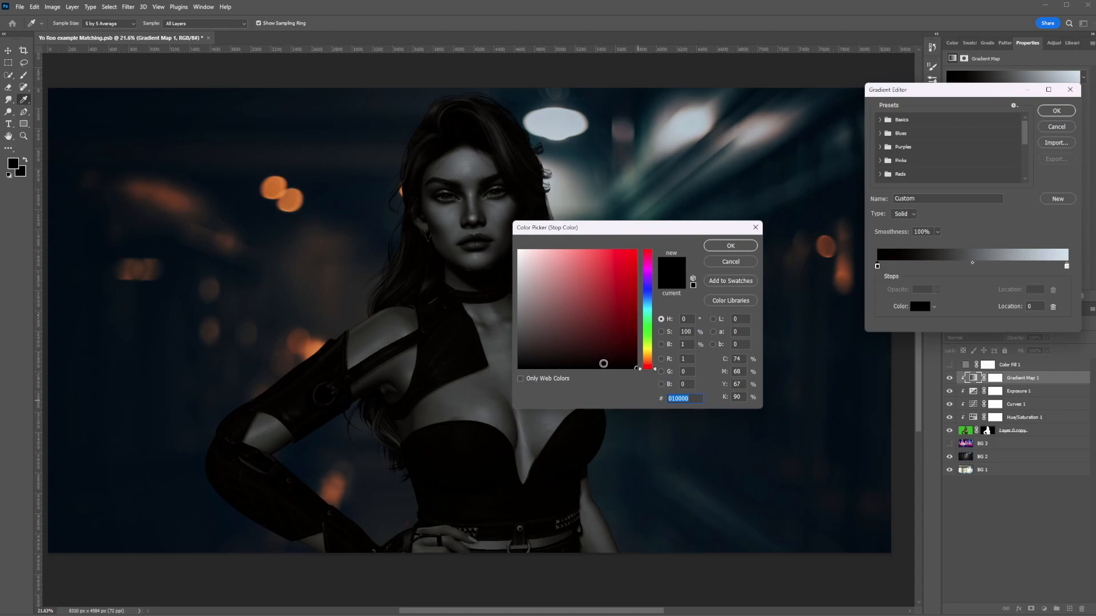
left_click(892, 543)
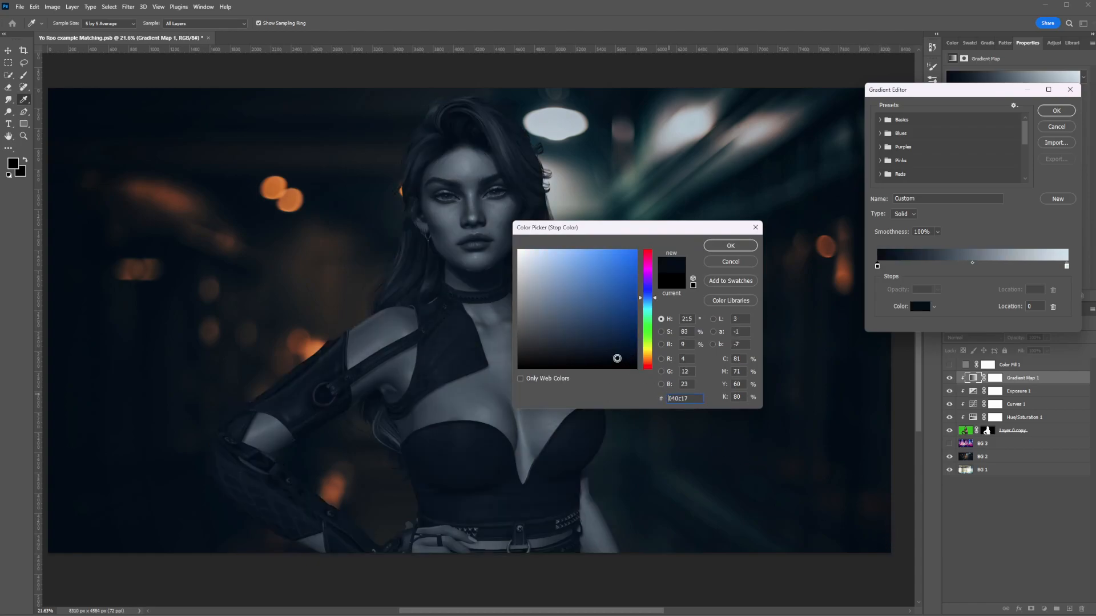
left_click(70, 549)
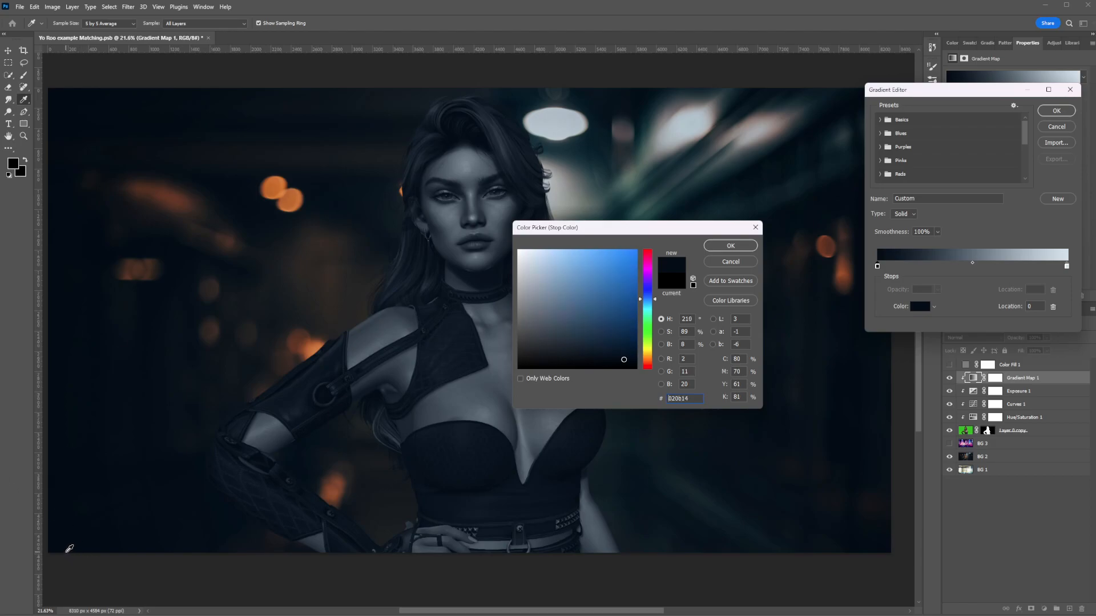
left_click(64, 90)
left_click(860, 98)
left_click(55, 91)
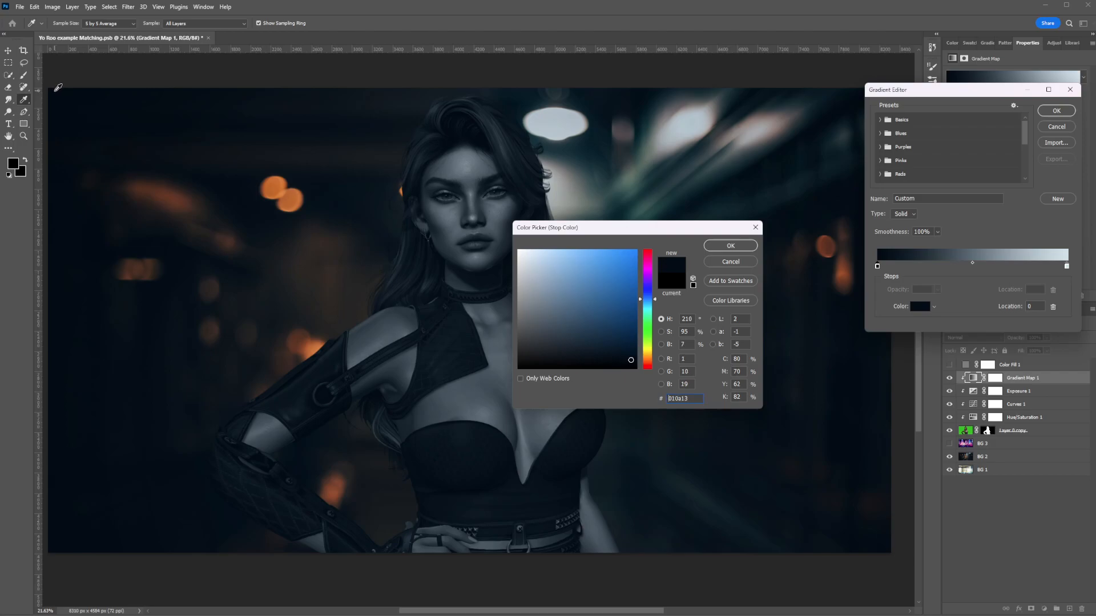
left_click(730, 247)
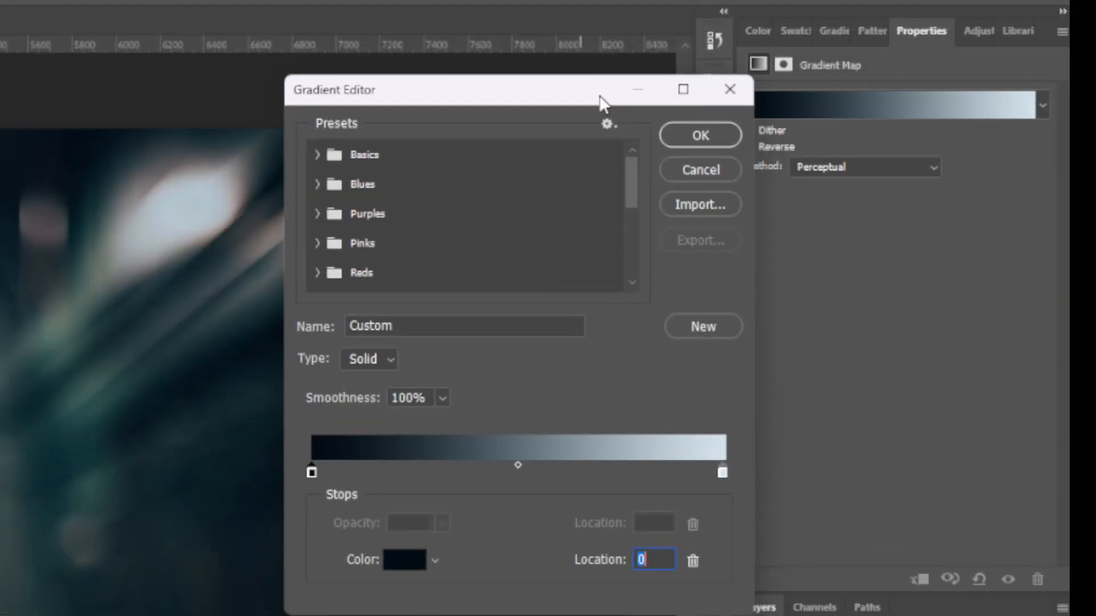
Step: Add a gradient map stop at location 76, colour it teal #3f5e59 sampled from the background wall, and accept the gradient
left_click_drag(600, 97, 631, 70)
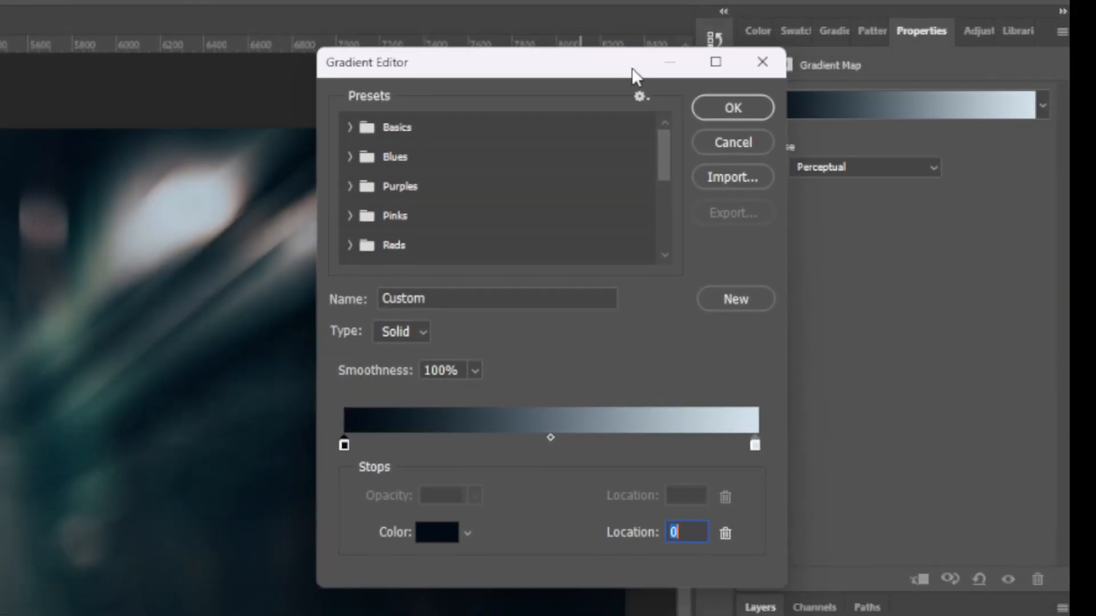
left_click(658, 447)
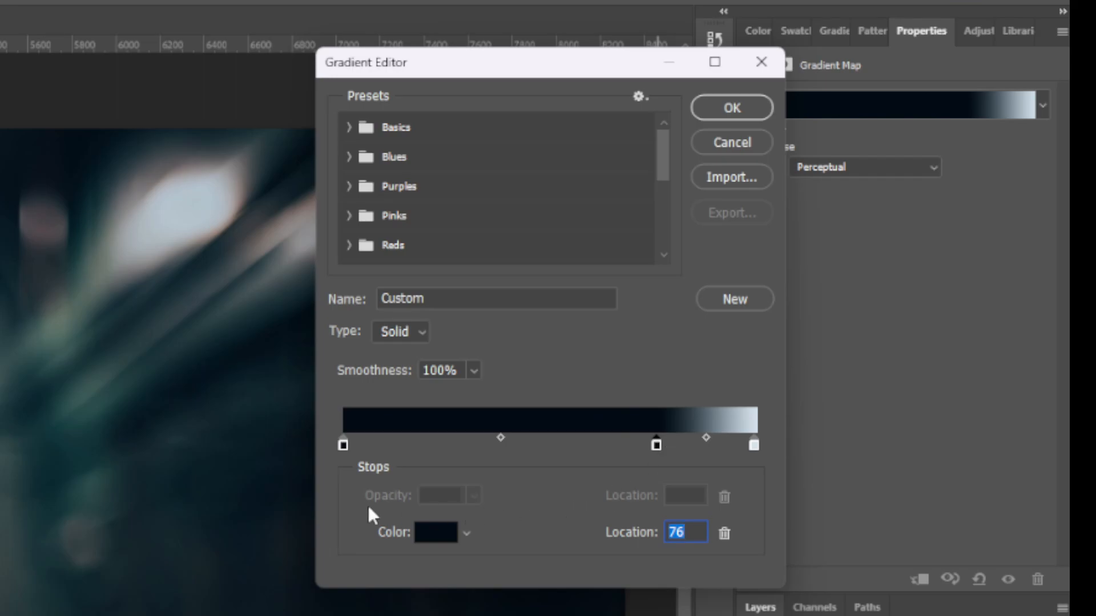
left_click(438, 536)
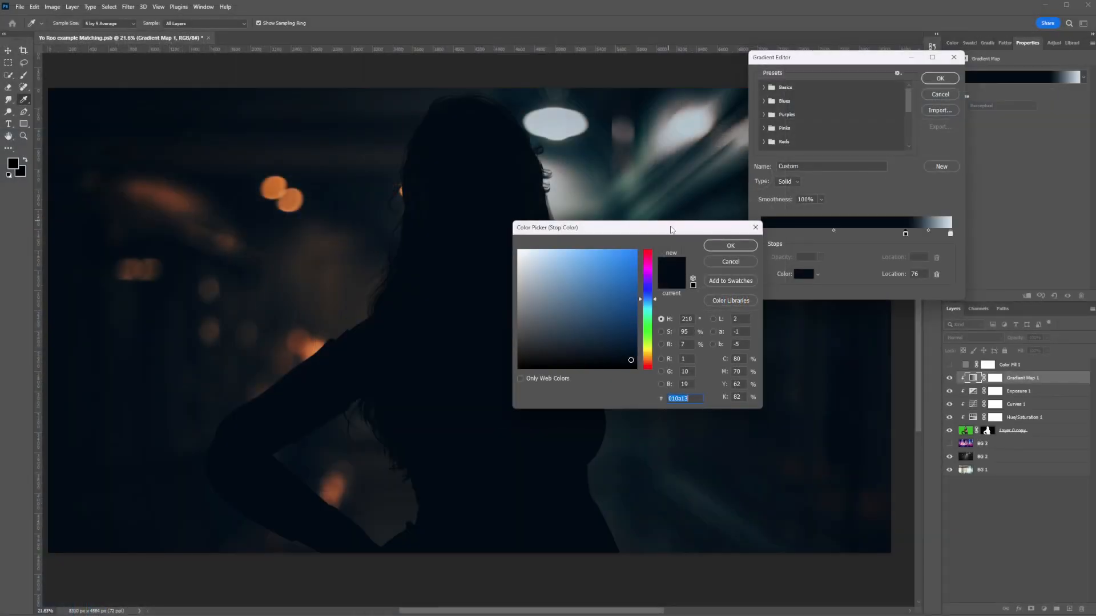
left_click_drag(151, 433, 427, 578)
left_click_drag(799, 295, 904, 318)
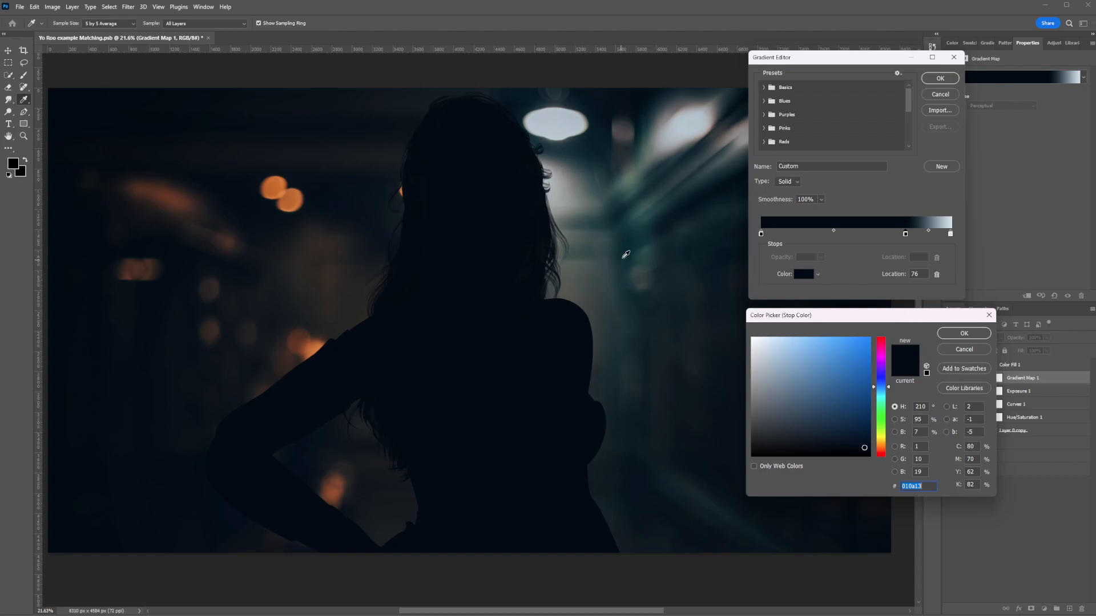
left_click(633, 186)
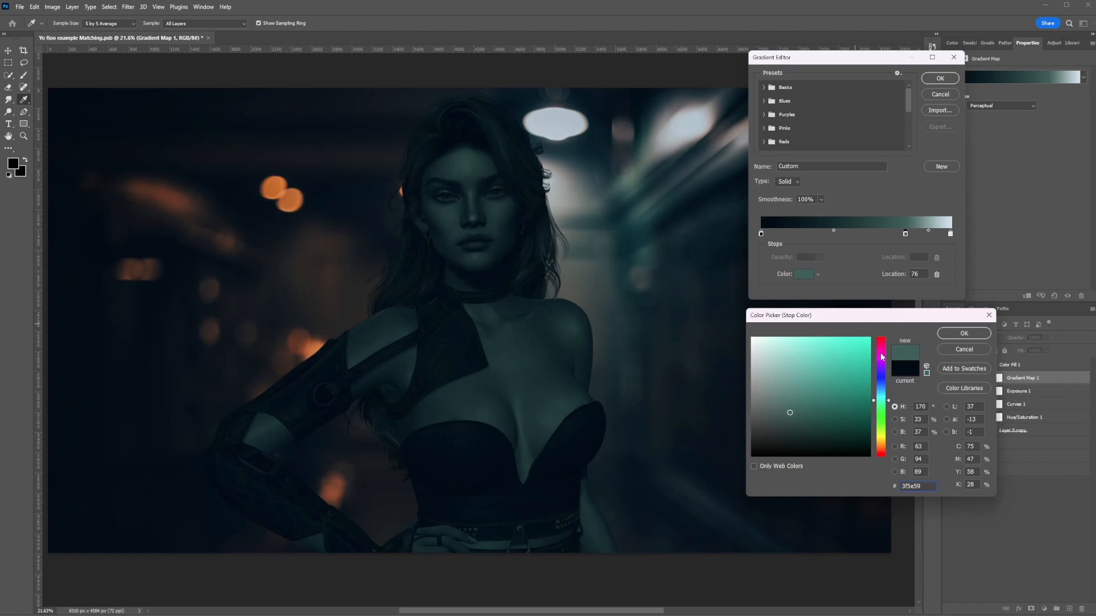
left_click(963, 336)
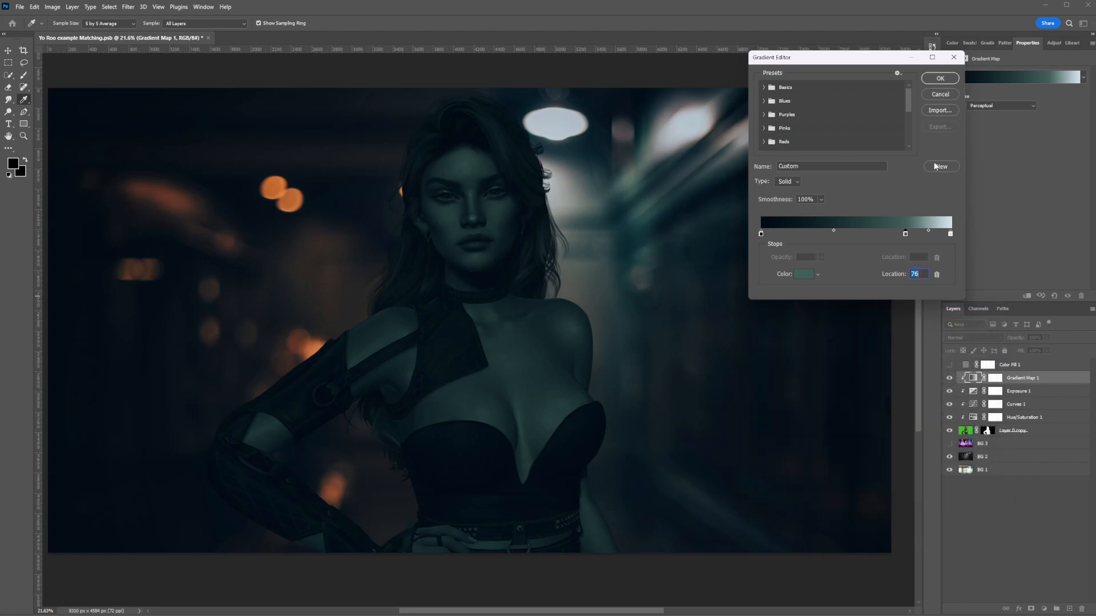
left_click(939, 78)
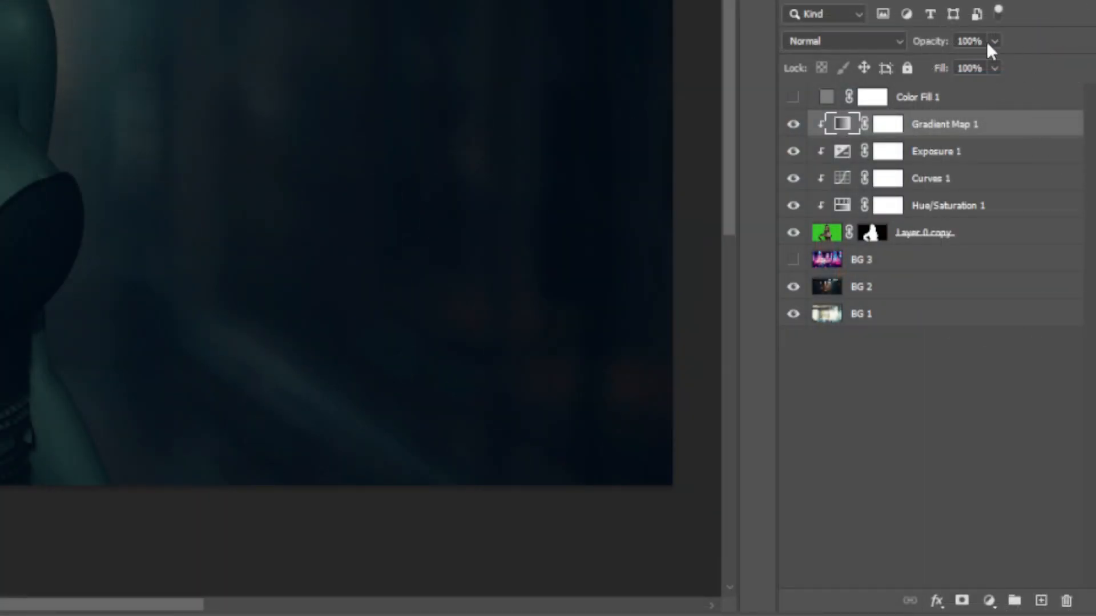
Step: Lower the opacity of Gradient Map 1 to 25%
left_click(992, 42)
left_click_drag(954, 61, 931, 62)
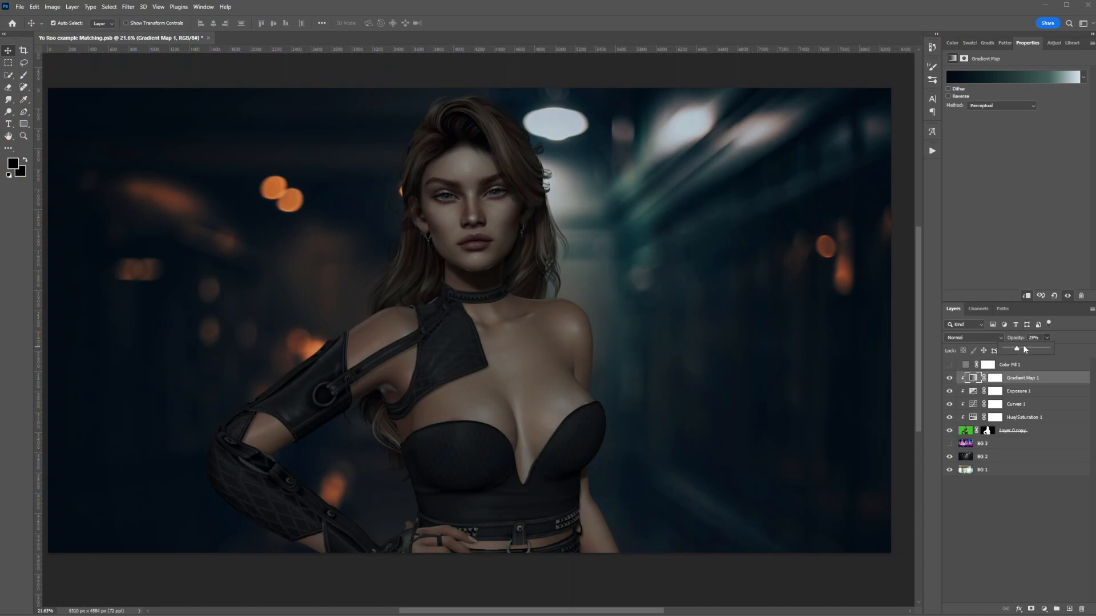
left_click_drag(1030, 351, 1044, 352)
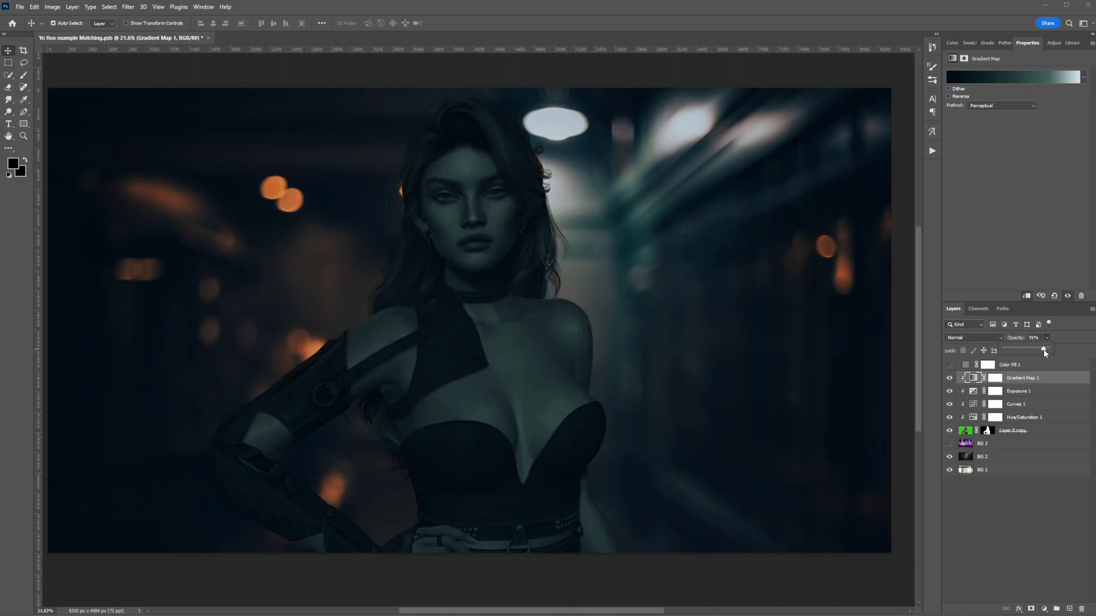
left_click(1015, 348)
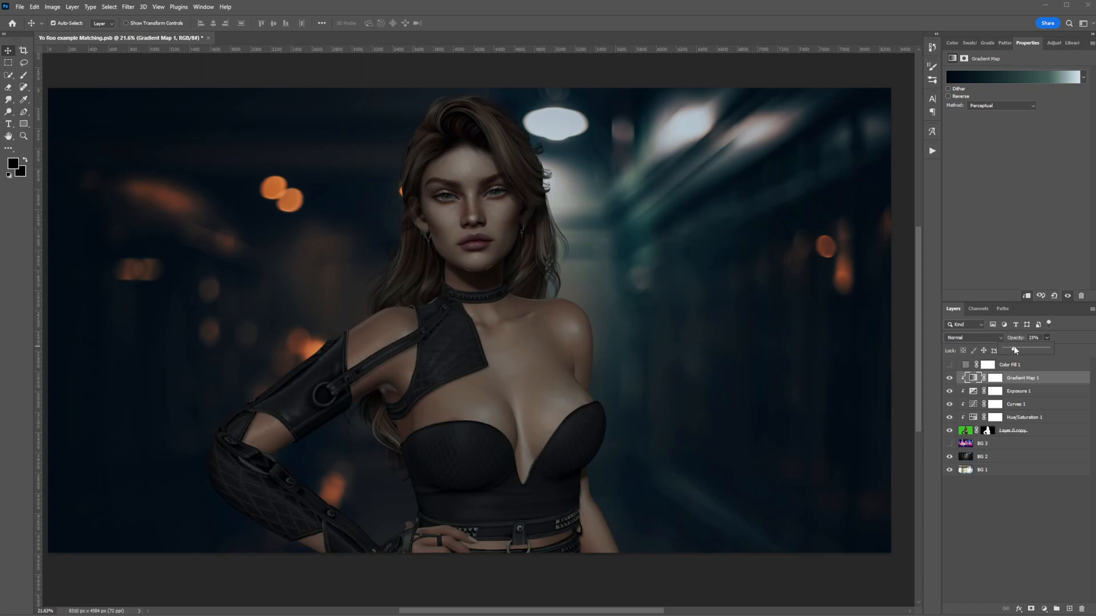
left_click_drag(1014, 347, 1015, 347)
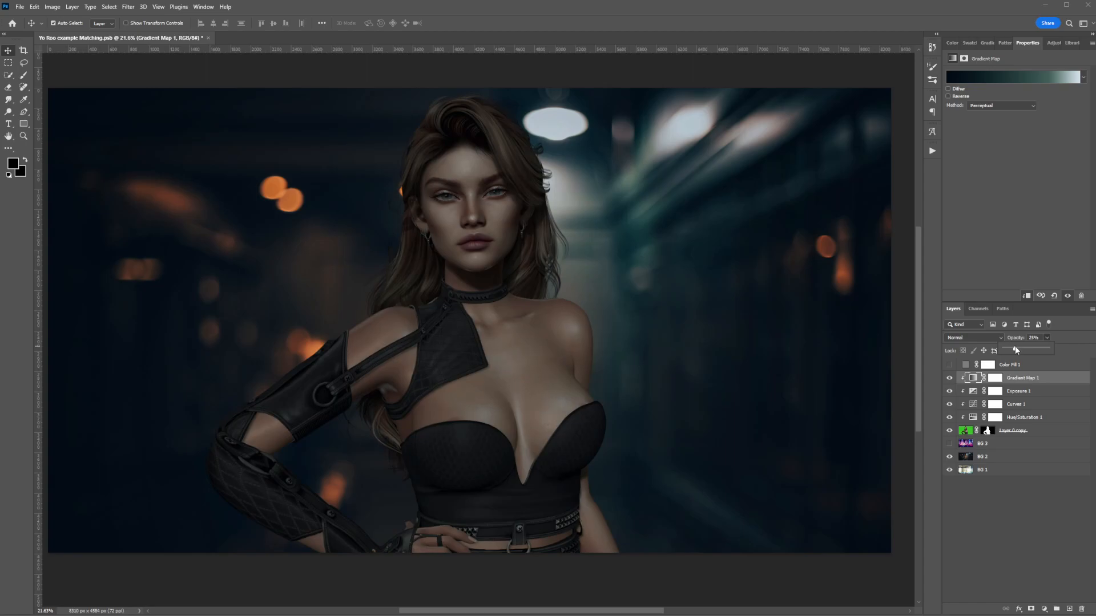
Step: Compare the figure with and without Gradient Map 1 by toggling the layer's visibility, leaving it shown
left_click(950, 379)
left_click(949, 379)
left_click(949, 379)
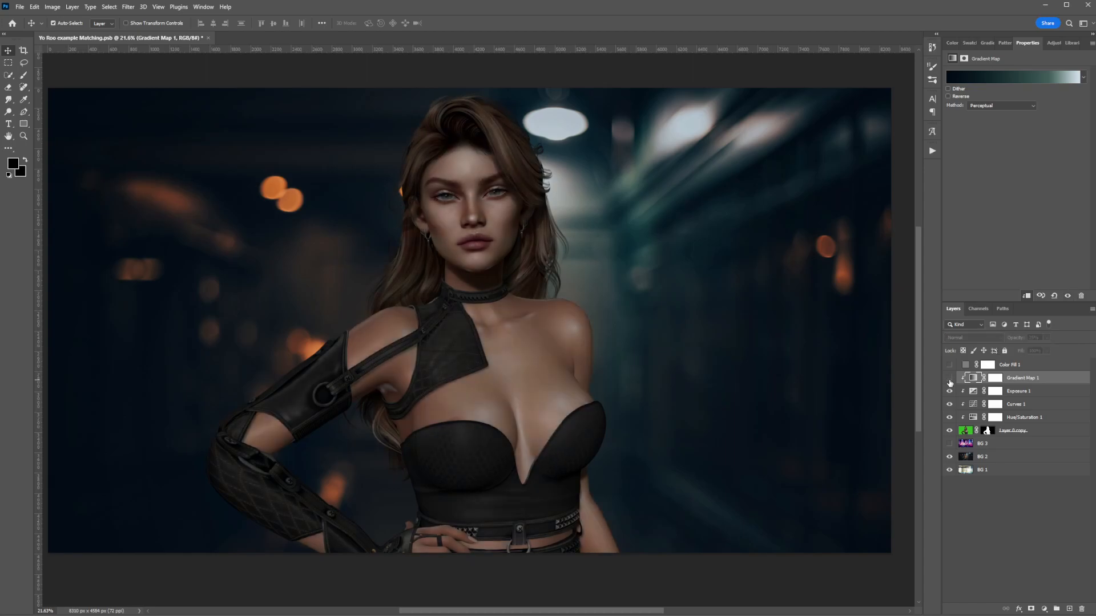
left_click(950, 378)
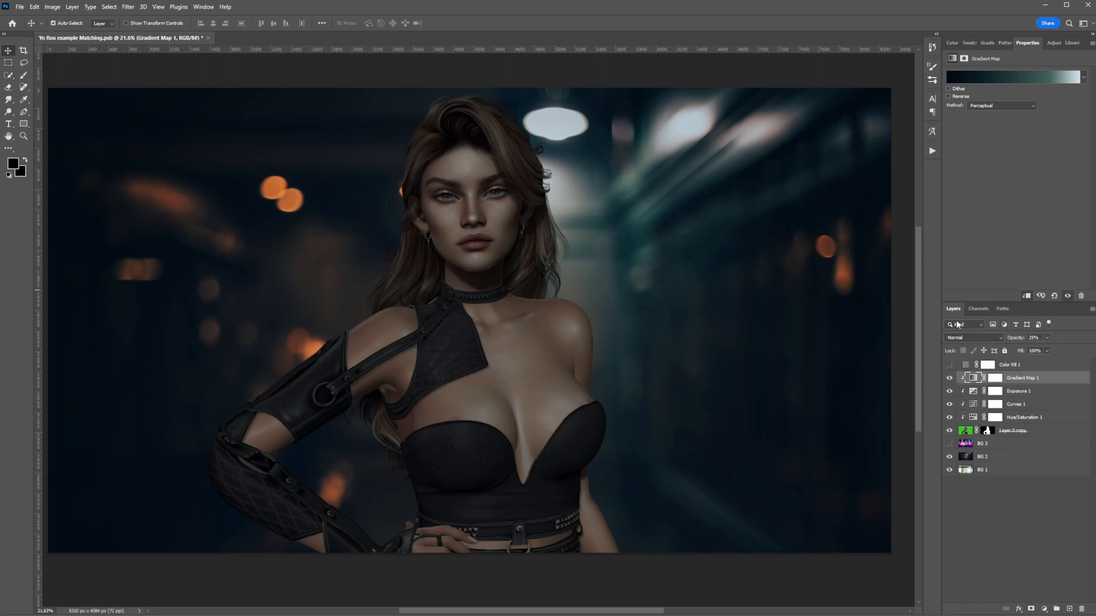
left_click(949, 380)
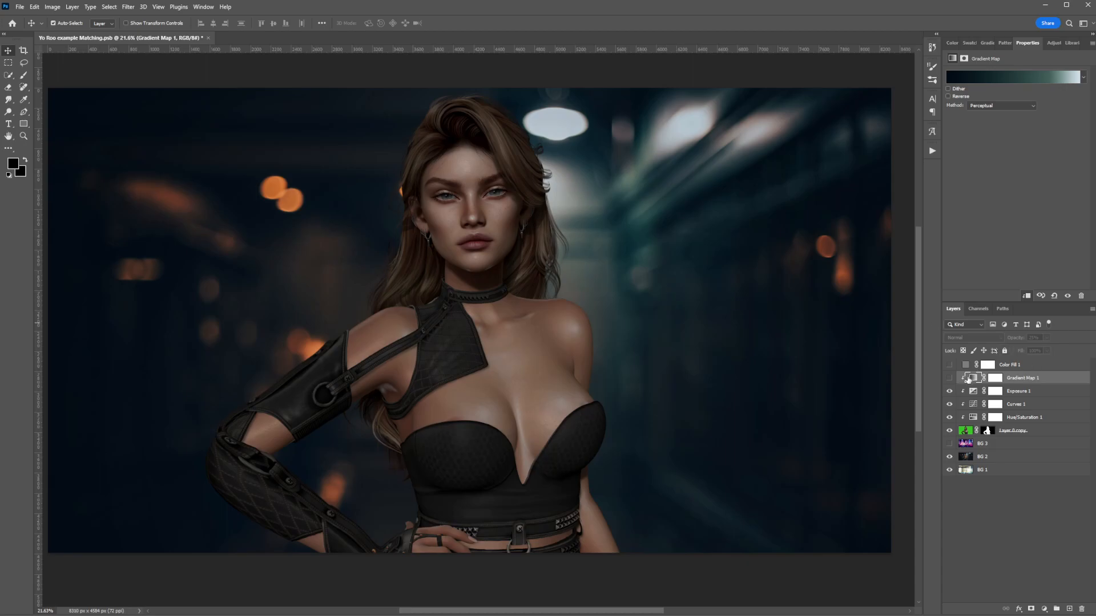
left_click(948, 379)
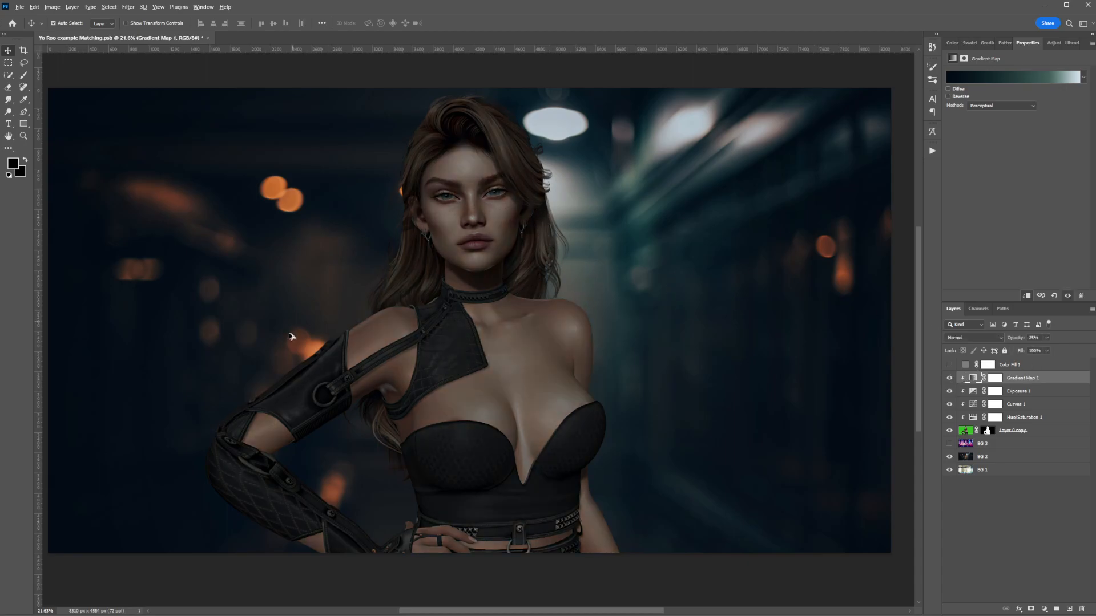
Step: Raise the exposure of Exposure 1 to +0.49 to brighten the figure
scroll(436, 308, "up", 2)
scroll(638, 296, "down", 1)
left_click_drag(638, 281, 587, 289)
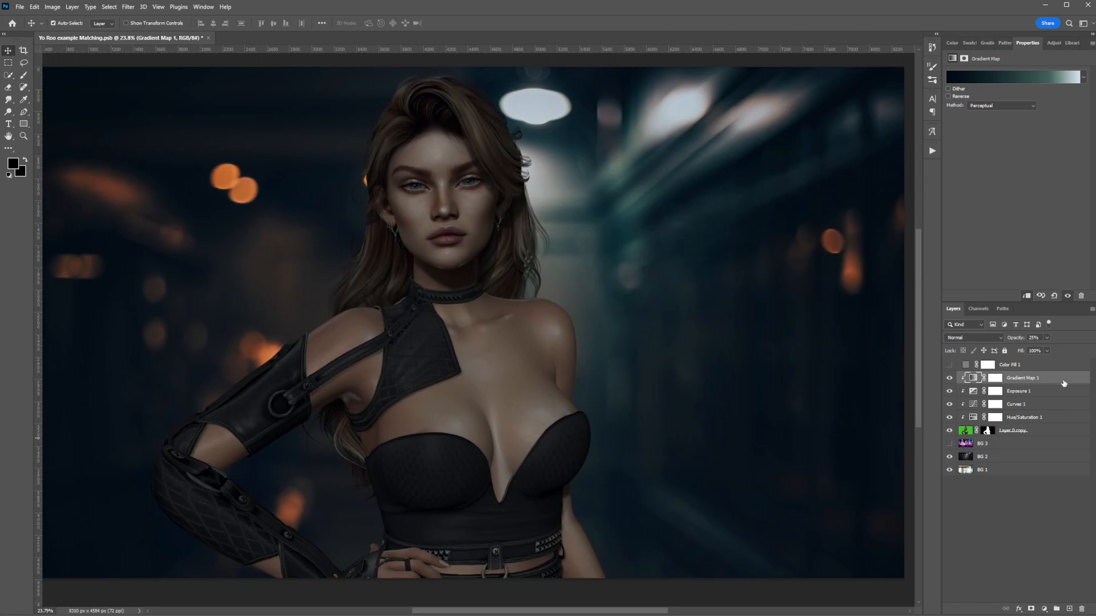
left_click(1010, 394)
left_click(1012, 403)
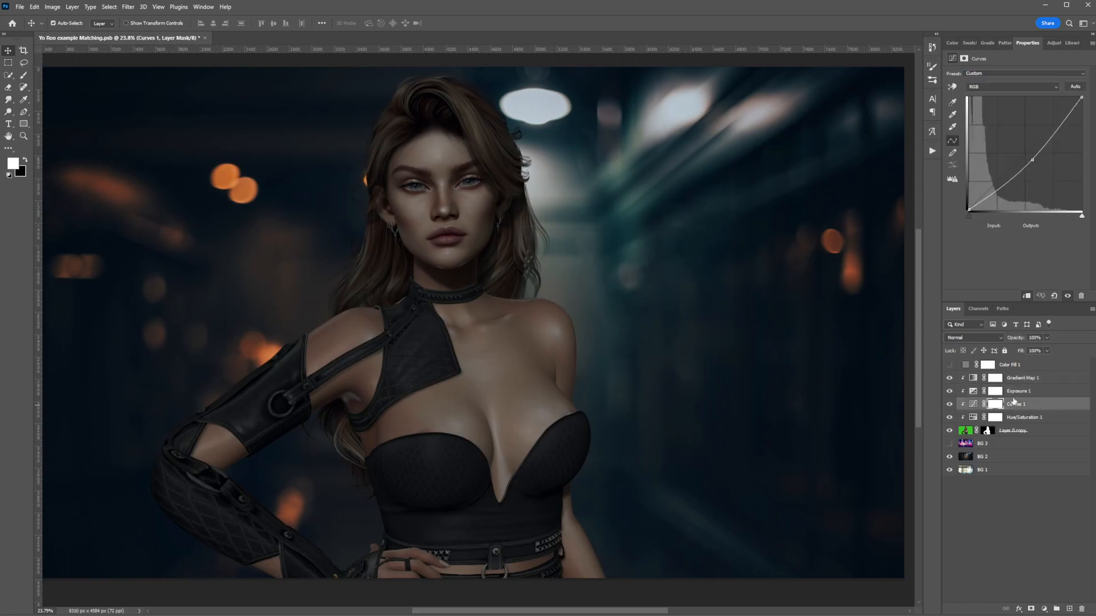
key("alt+bracketright")
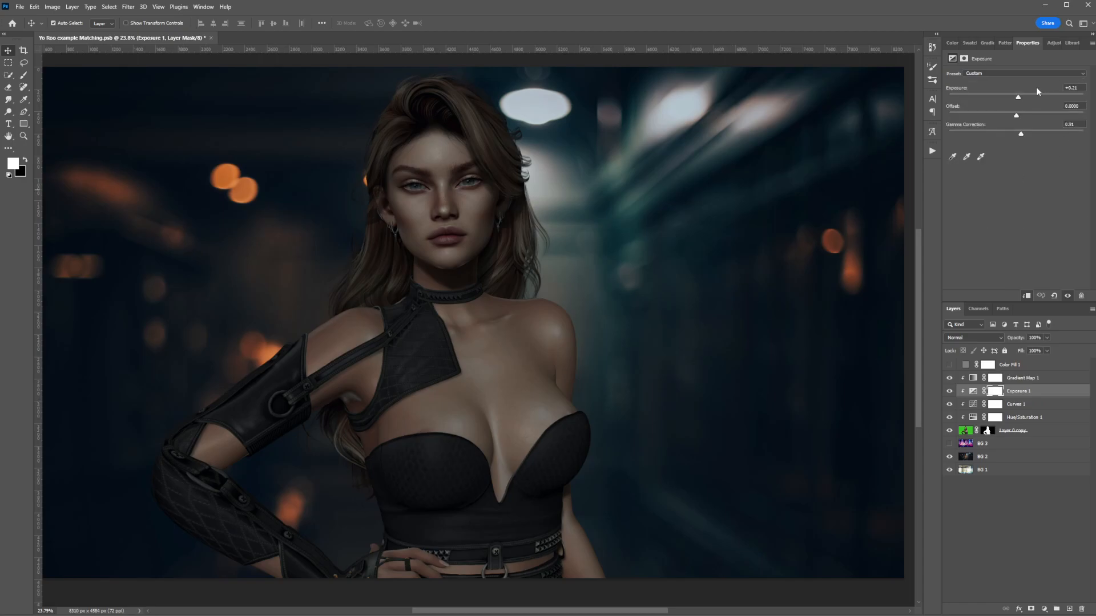
left_click_drag(1019, 99, 1021, 100)
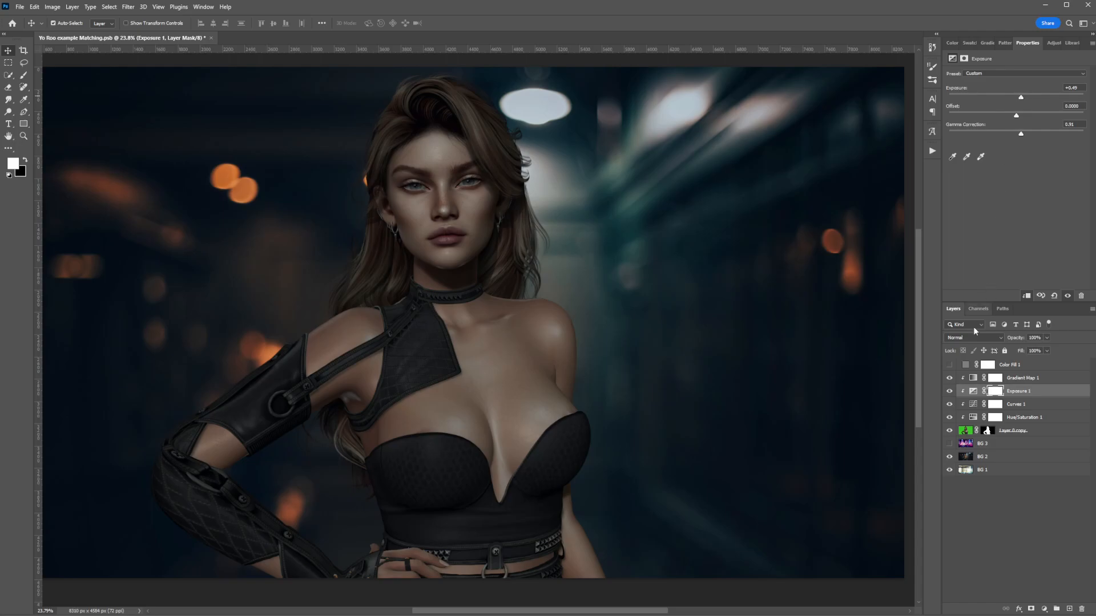
Step: Adjust the midpoint of the Curves 1 curve to input 144, output 112
left_click(1016, 405)
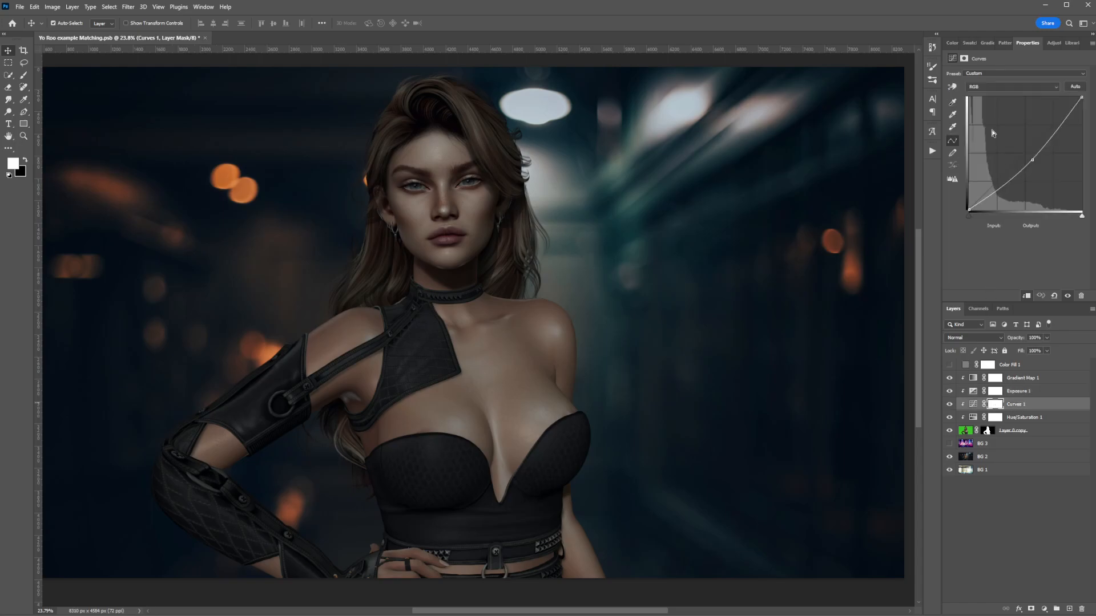
left_click(1031, 160)
left_click_drag(1032, 160, 1034, 160)
Step: Examine how the figure blends with the background at several zoom levels
scroll(423, 214, "down", 3)
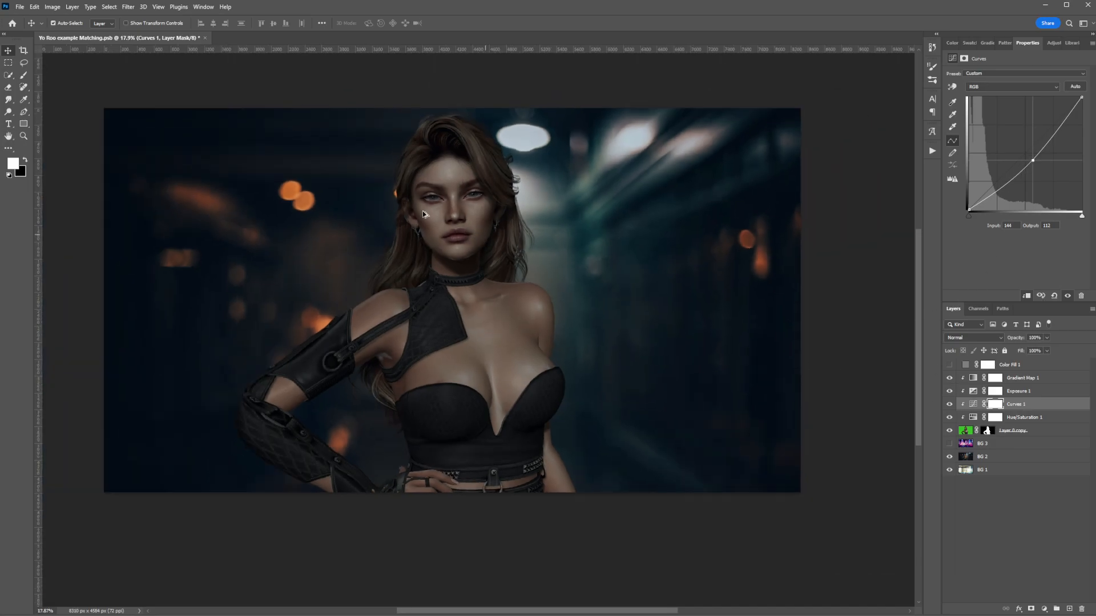
scroll(423, 214, "down", 1)
scroll(424, 214, "up", 4)
scroll(518, 297, "down", 2)
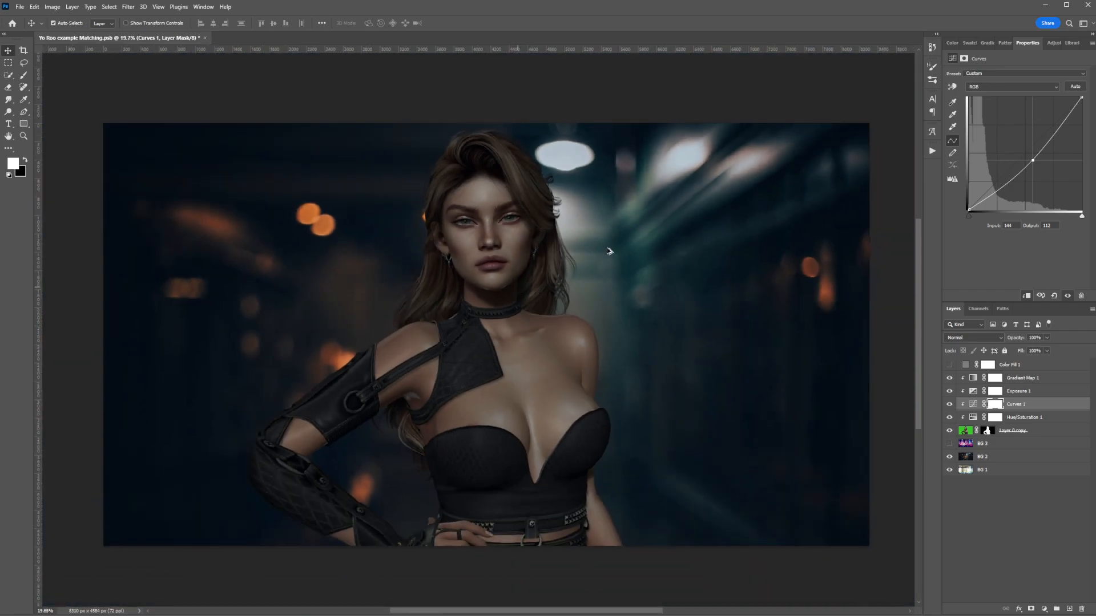
scroll(668, 321, "up", 2)
scroll(522, 313, "down", 3)
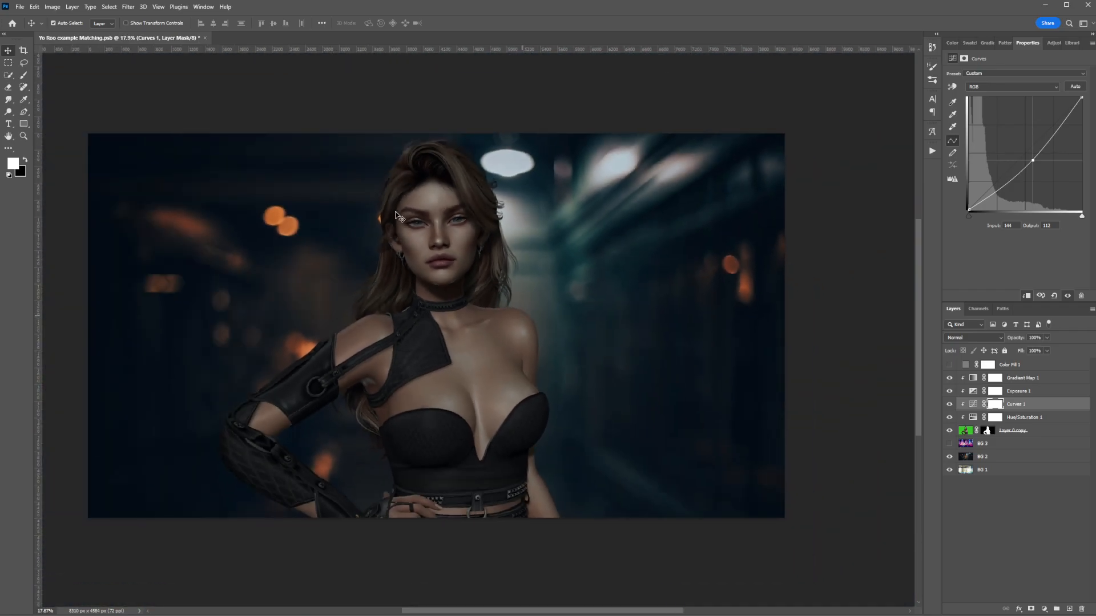
scroll(466, 296, "up", 2)
scroll(432, 288, "up", 1)
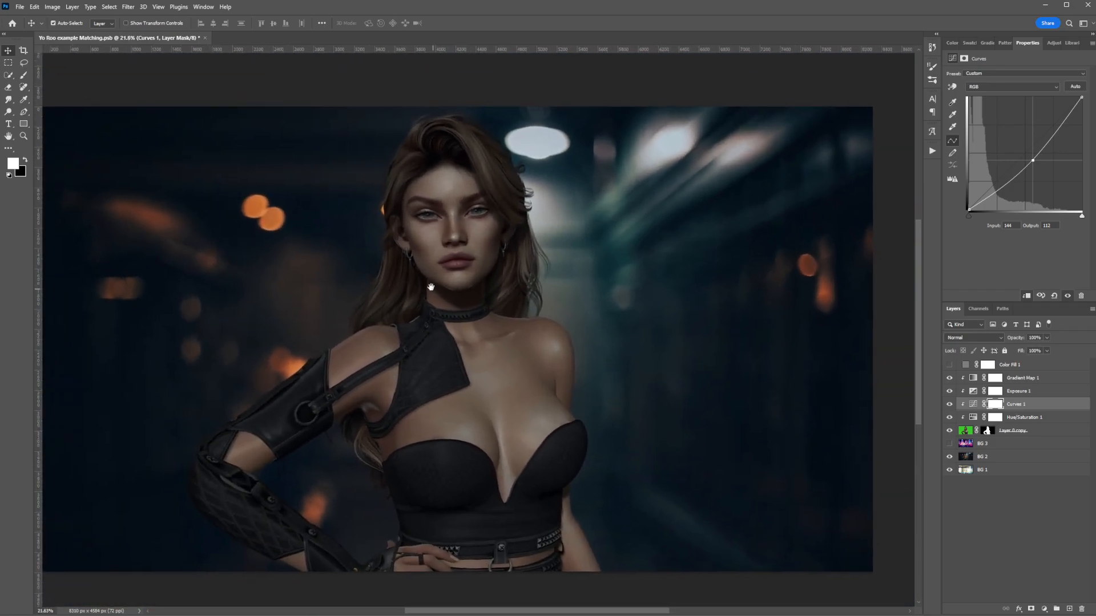
left_click_drag(432, 288, 431, 279)
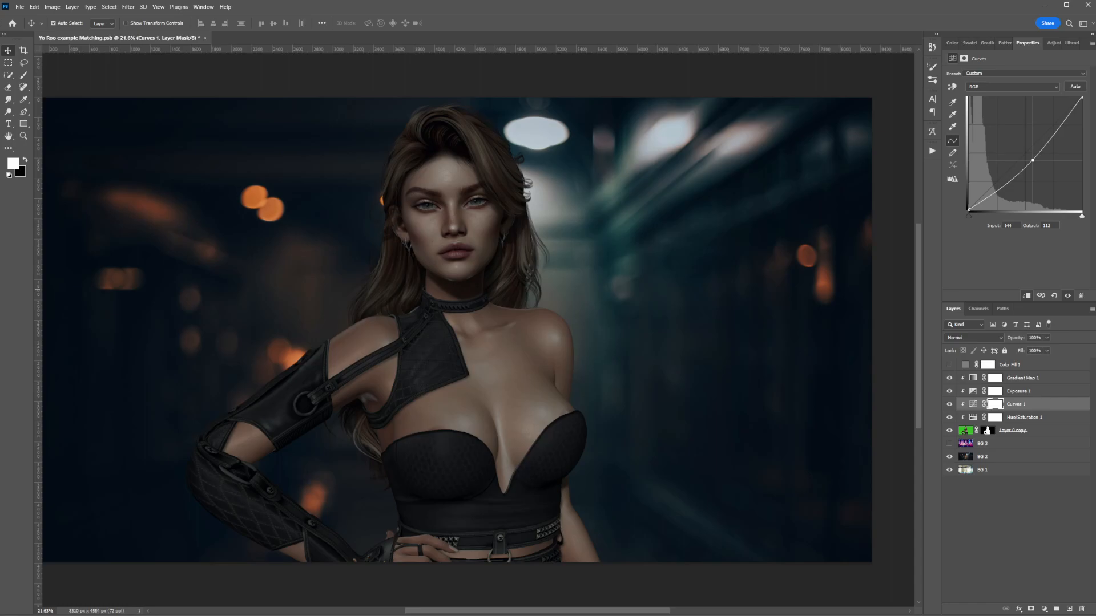
Step: Try to group the clipped adjustment layers, first without and then with Hue/Saturation 1, and undo each grouping
left_click(1016, 384, "shift")
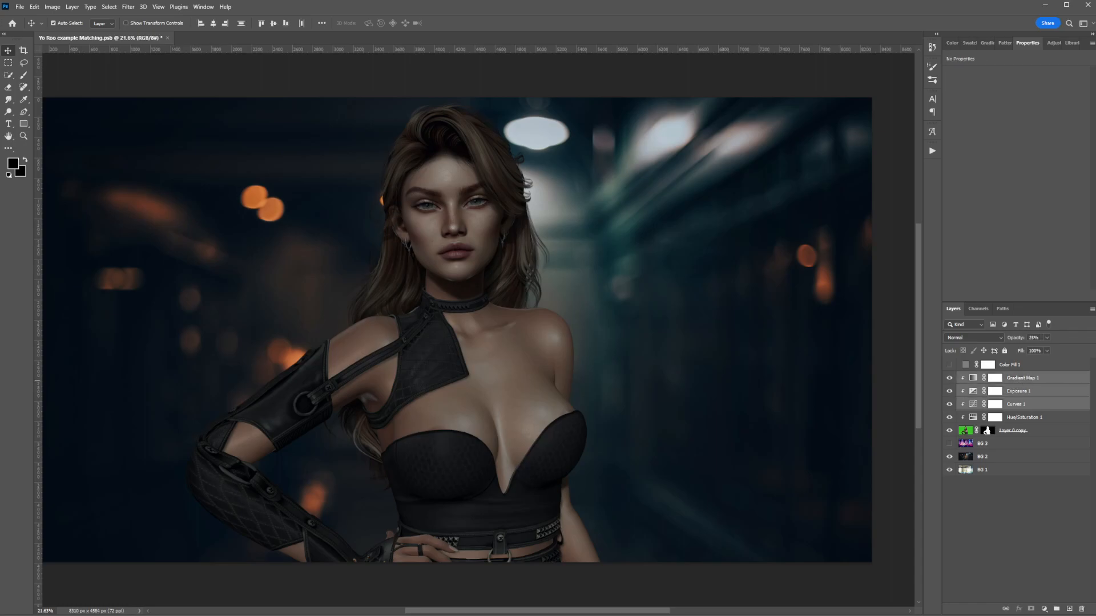
key("ctrl+g")
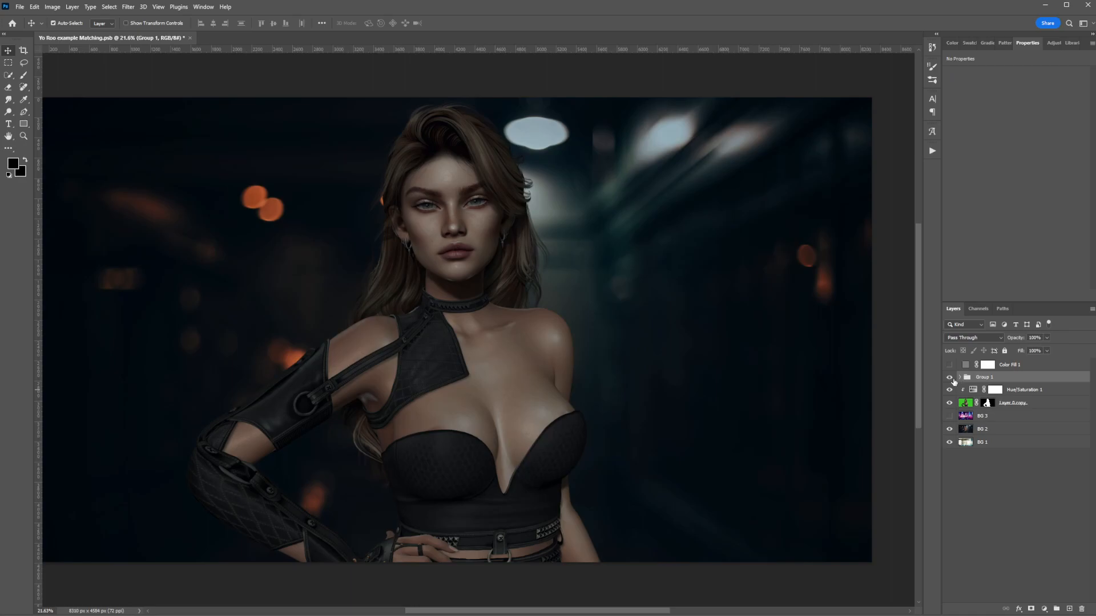
key("ctrl+z")
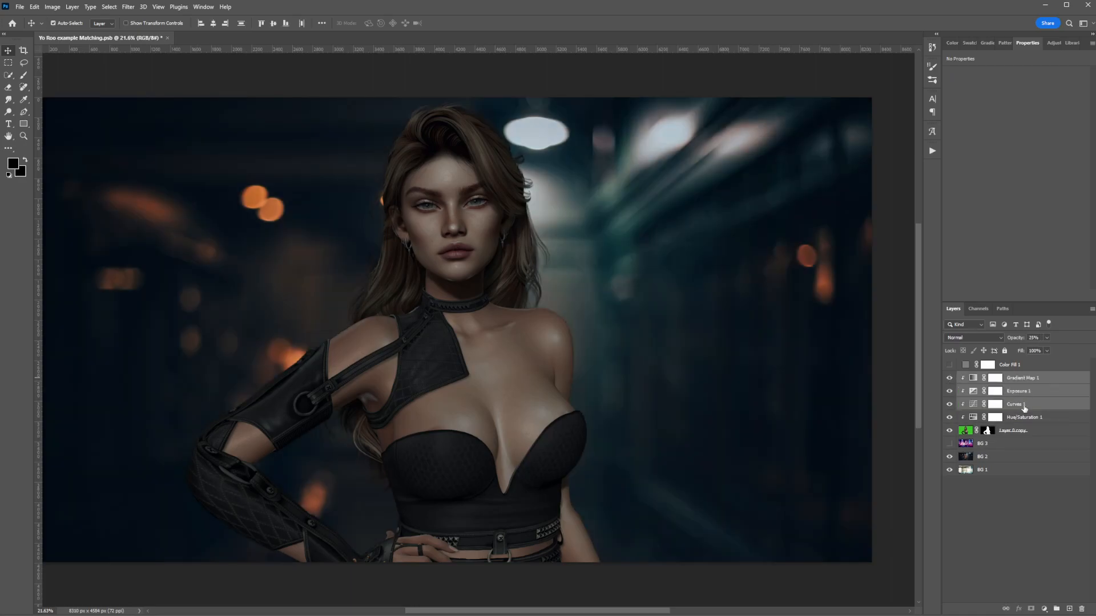
left_click(1025, 417, "shift")
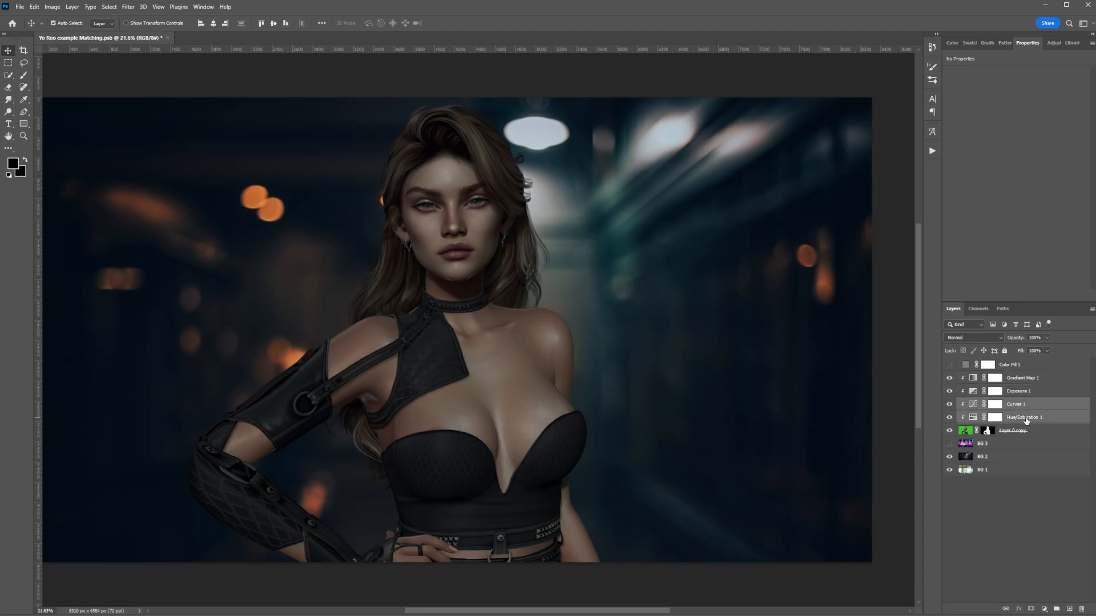
left_click(1027, 378)
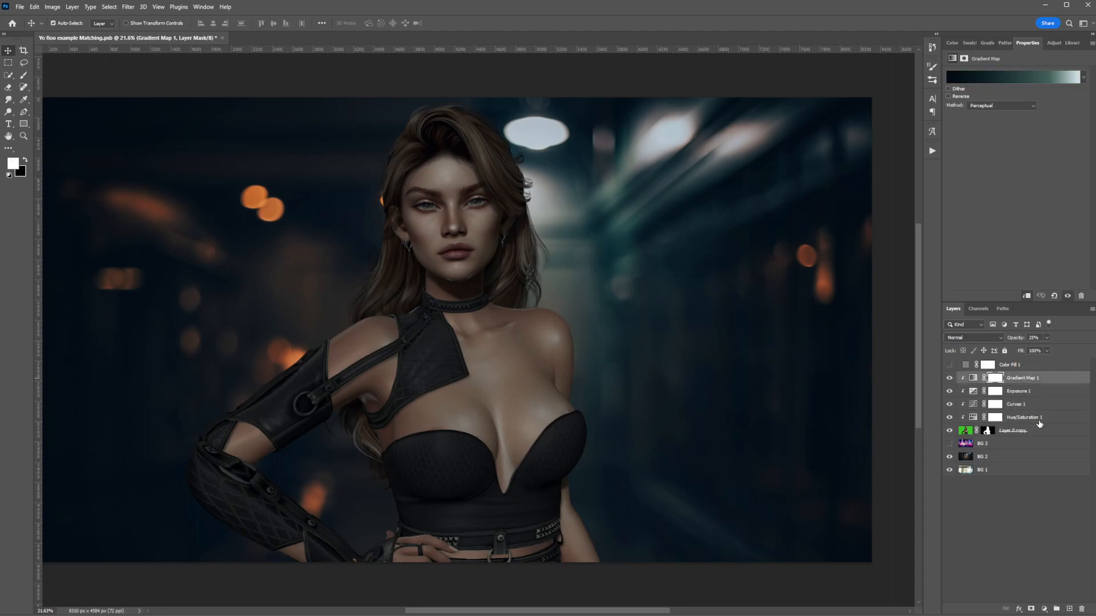
left_click(1038, 420, "shift")
key("ctrl+g")
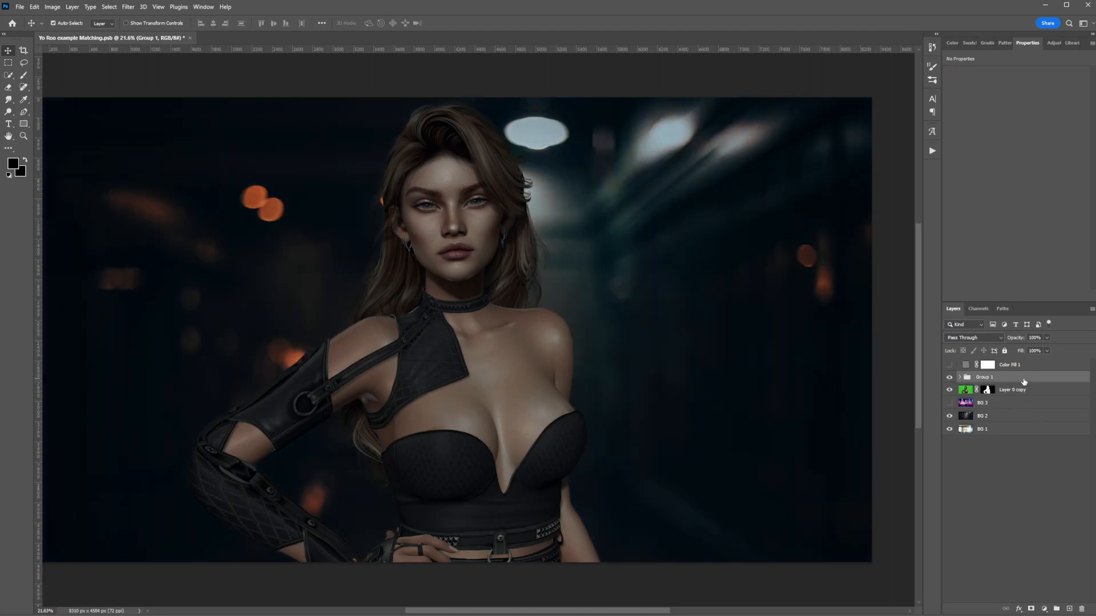
key("ctrl+z")
Step: Compare the figure before and after matching by toggling the visibility of Gradient Map 1, Exposure 1 and Curves 1
left_click(1039, 405)
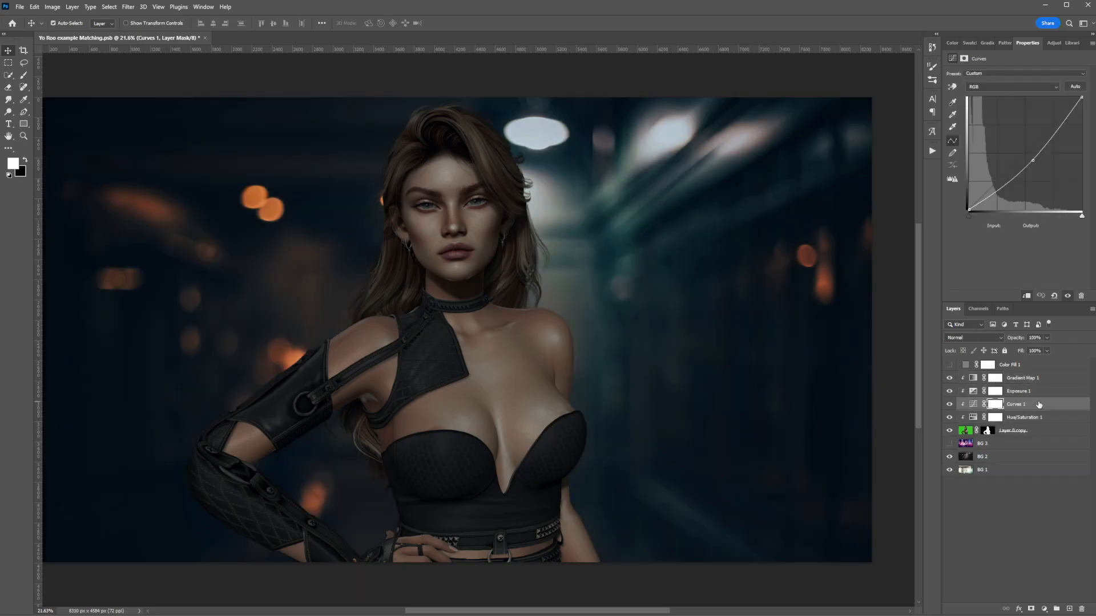
left_click(949, 379)
left_click(949, 392)
left_click(949, 405)
left_click(950, 418)
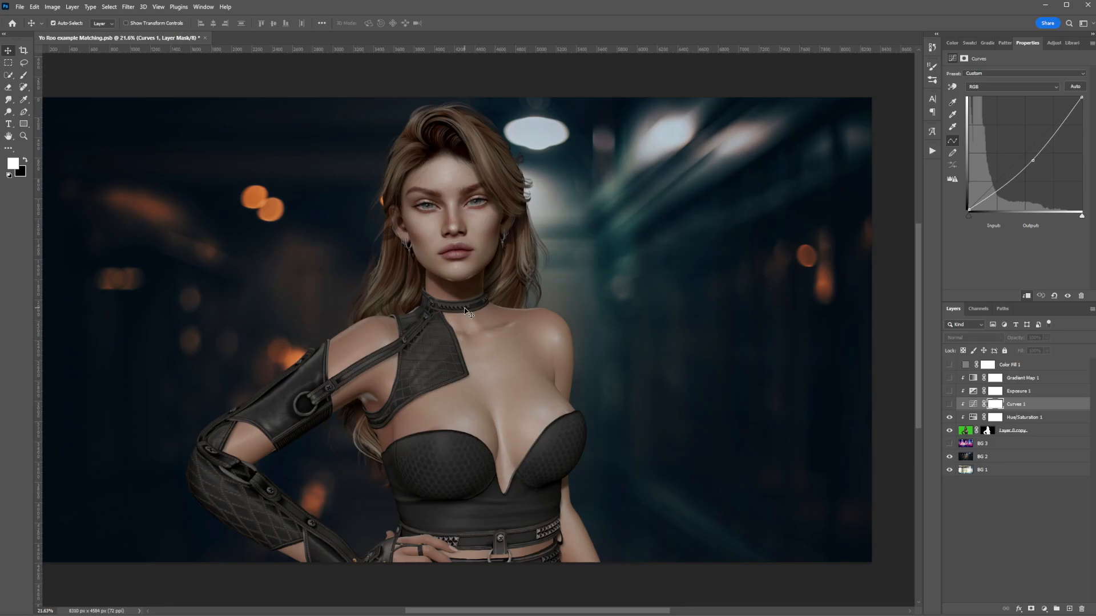
left_click(949, 404)
left_click(949, 391)
left_click(949, 377)
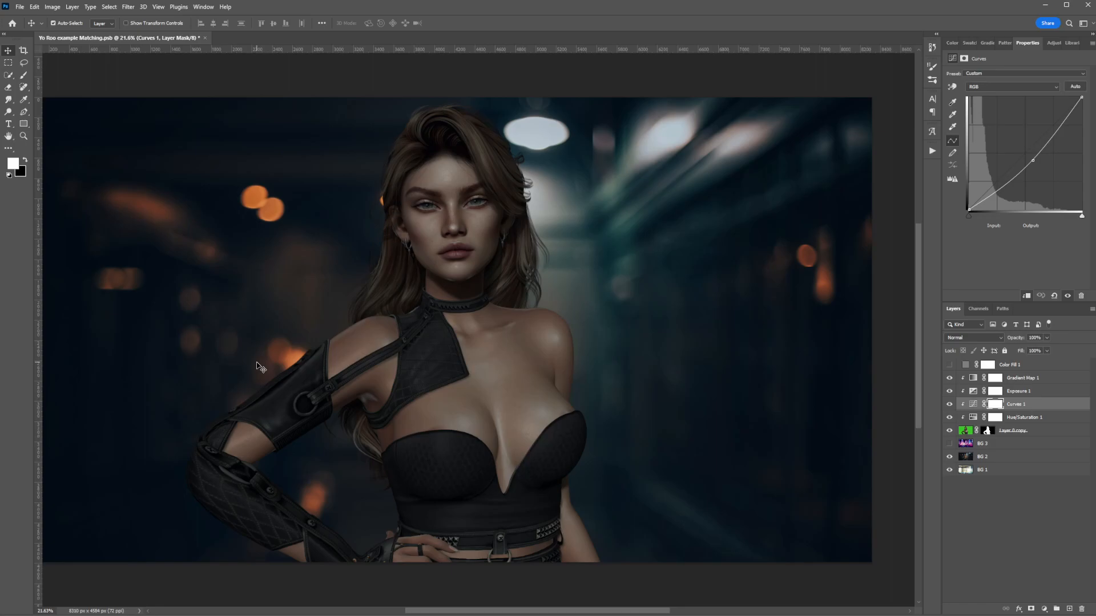
left_click_drag(949, 377, 950, 405)
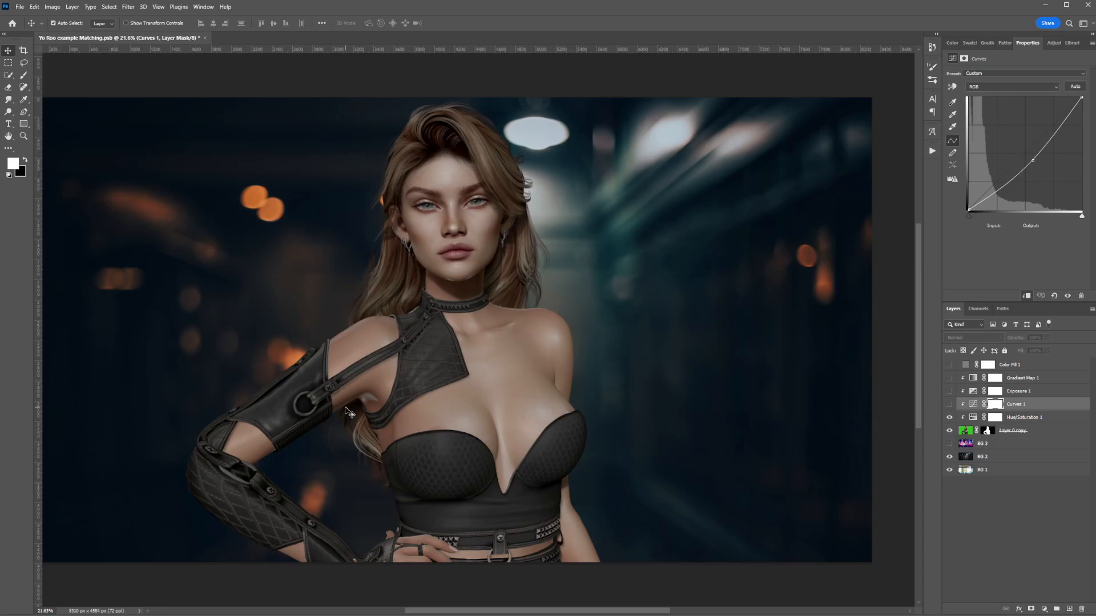
Step: Show the BG 3 background and delete Curves 1, Exposure 1, Gradient Map 1 and Color Fill 1
left_click(950, 444)
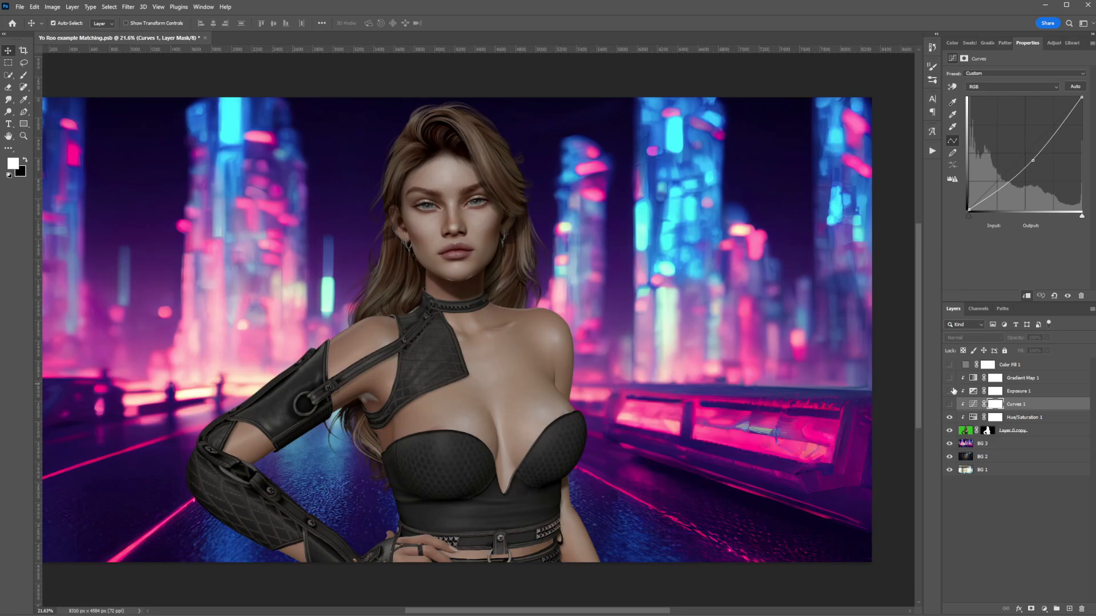
left_click(1015, 380, "shift")
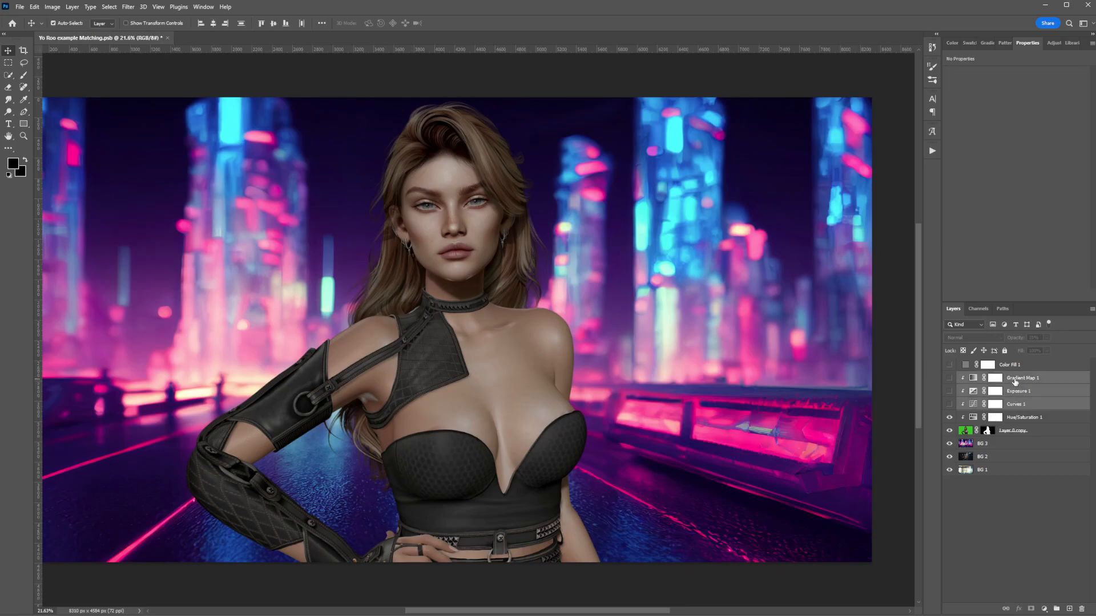
left_click(1008, 368, "shift")
right_click(1008, 368)
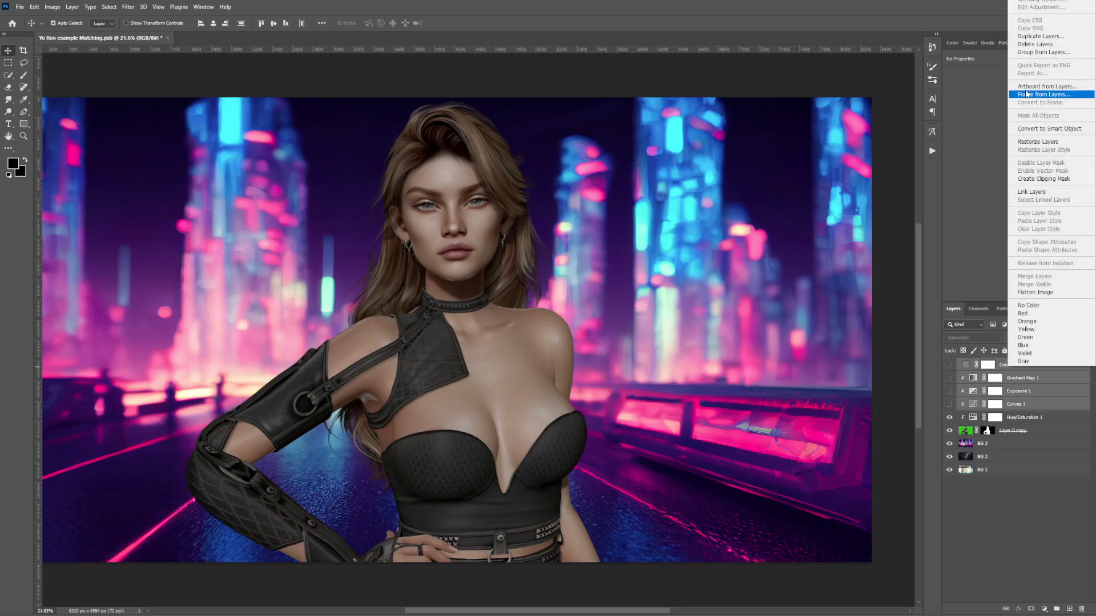
left_click(1033, 46)
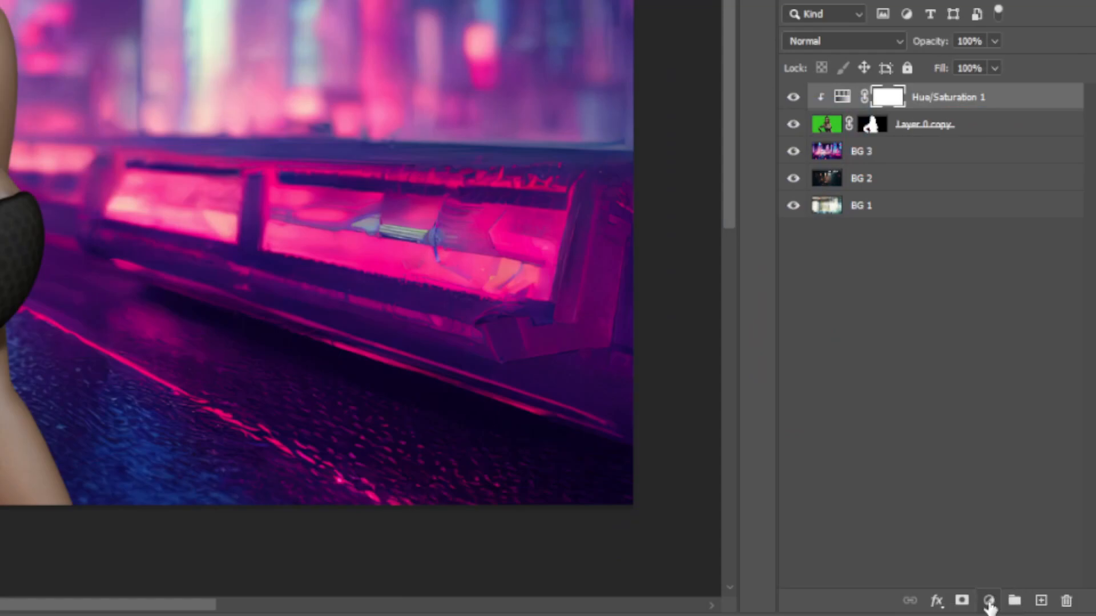
Step: Add a grey 838282 Solid Color fill layer on top, set to the Color blend mode, and compare the scene with and without it
left_click(1045, 608)
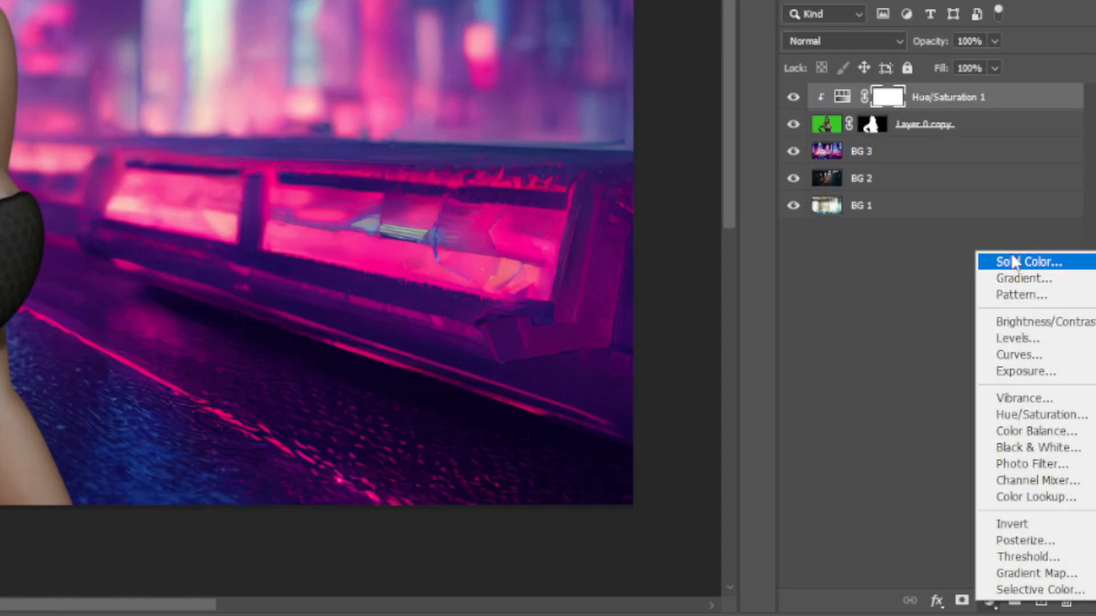
left_click(1014, 261)
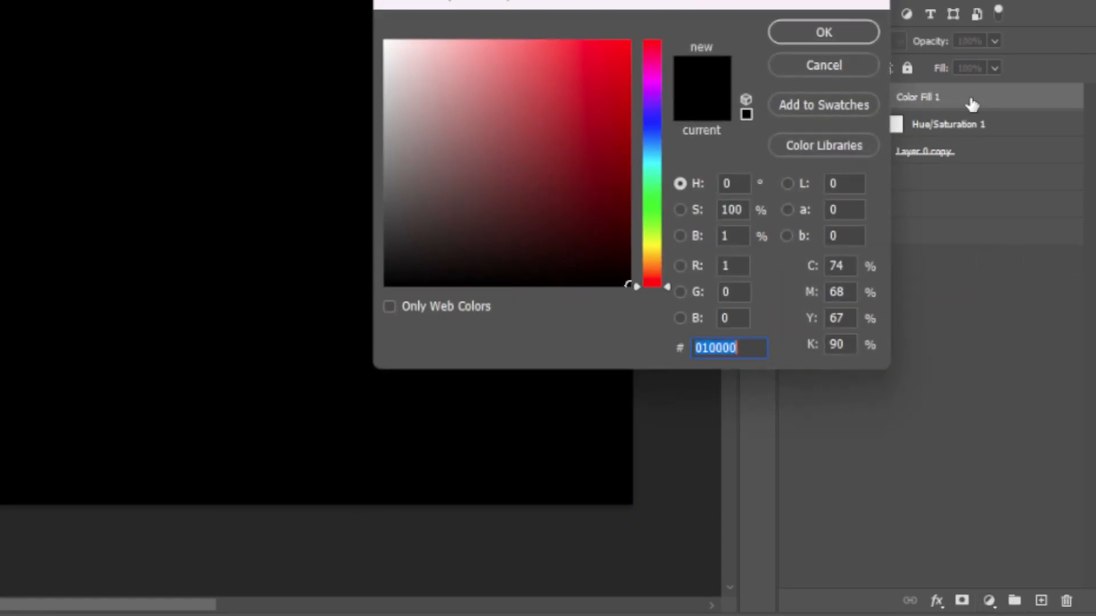
left_click(384, 159)
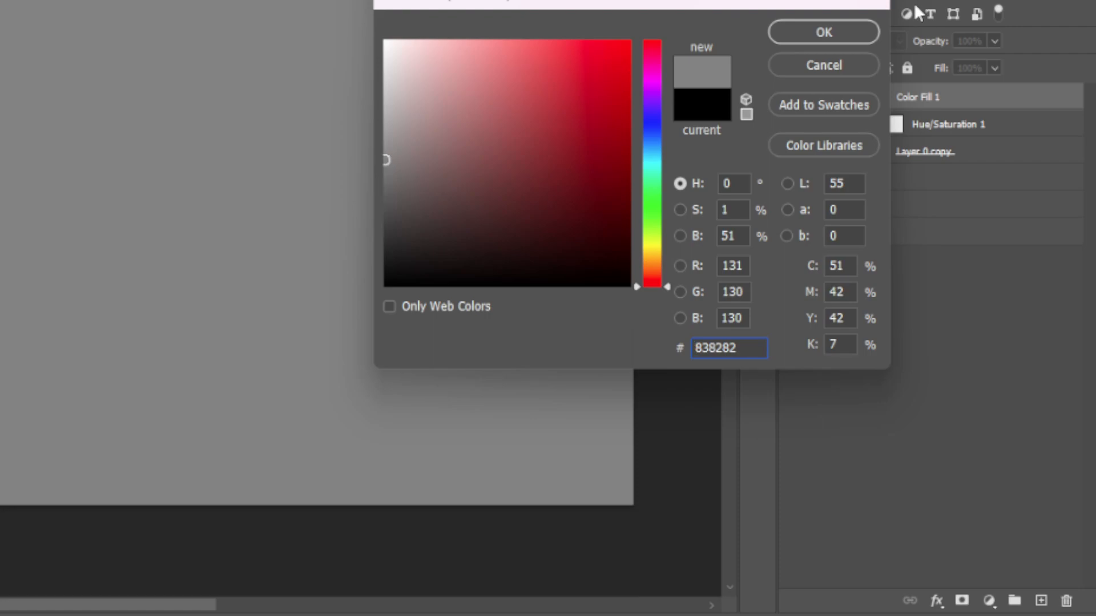
left_click(860, 25)
left_click(838, 37)
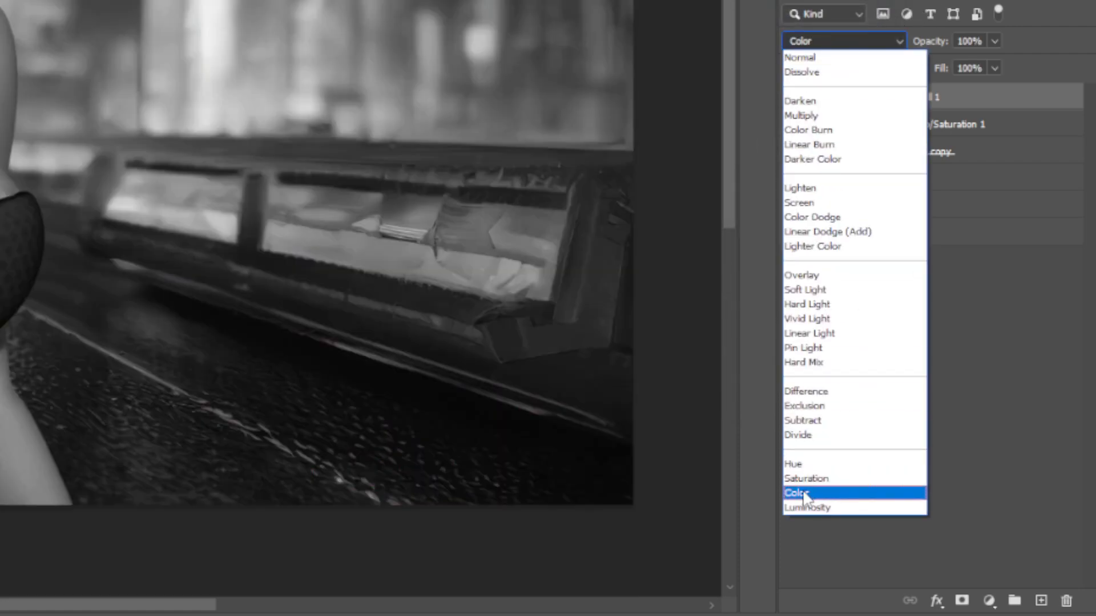
left_click(805, 493)
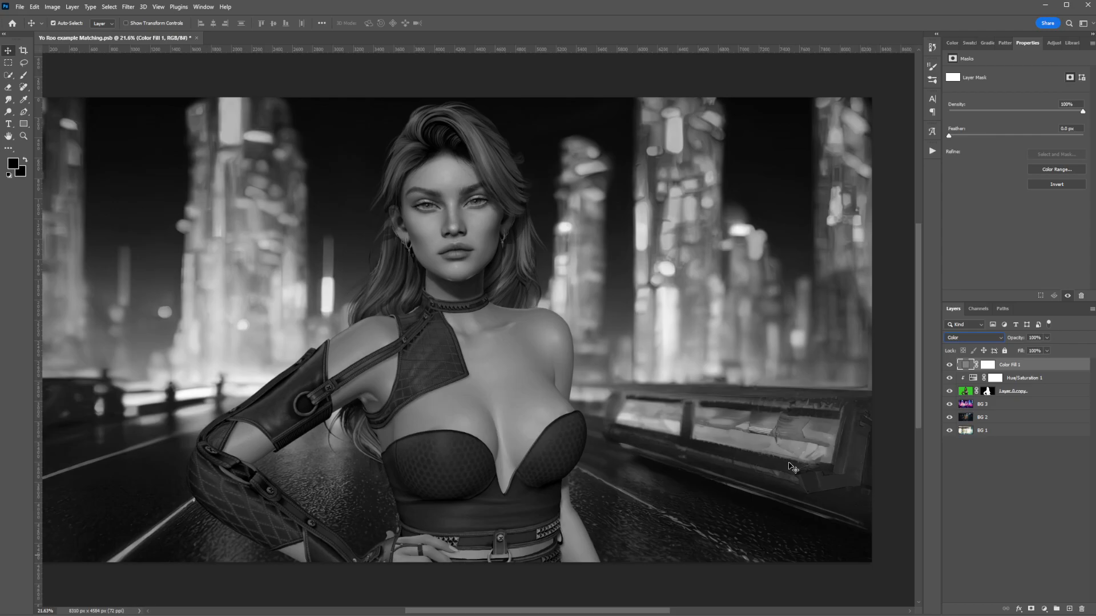
left_click(950, 366)
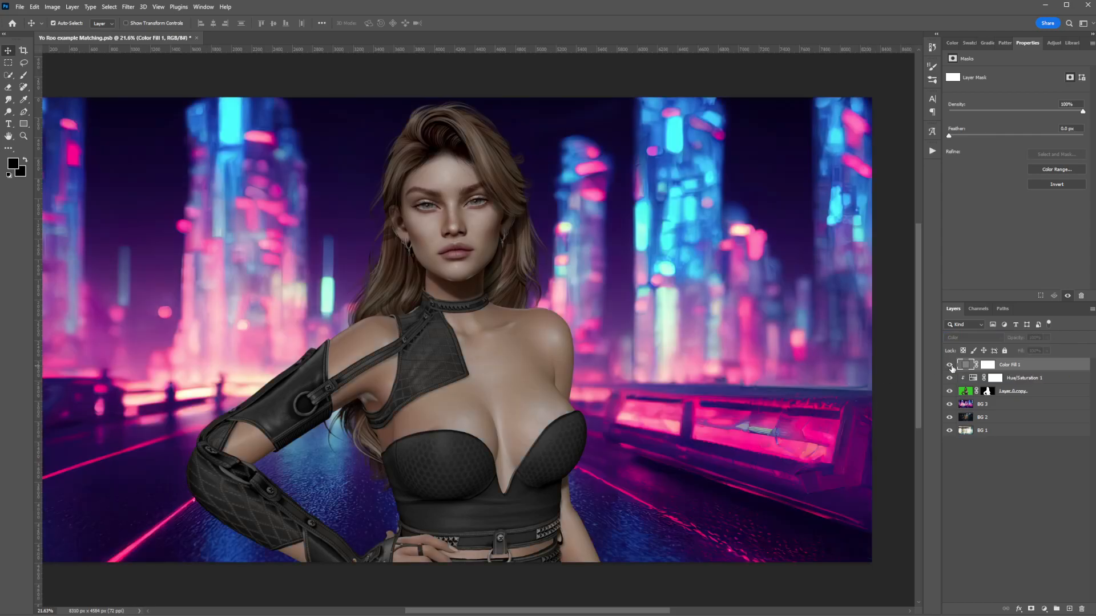
left_click(950, 366)
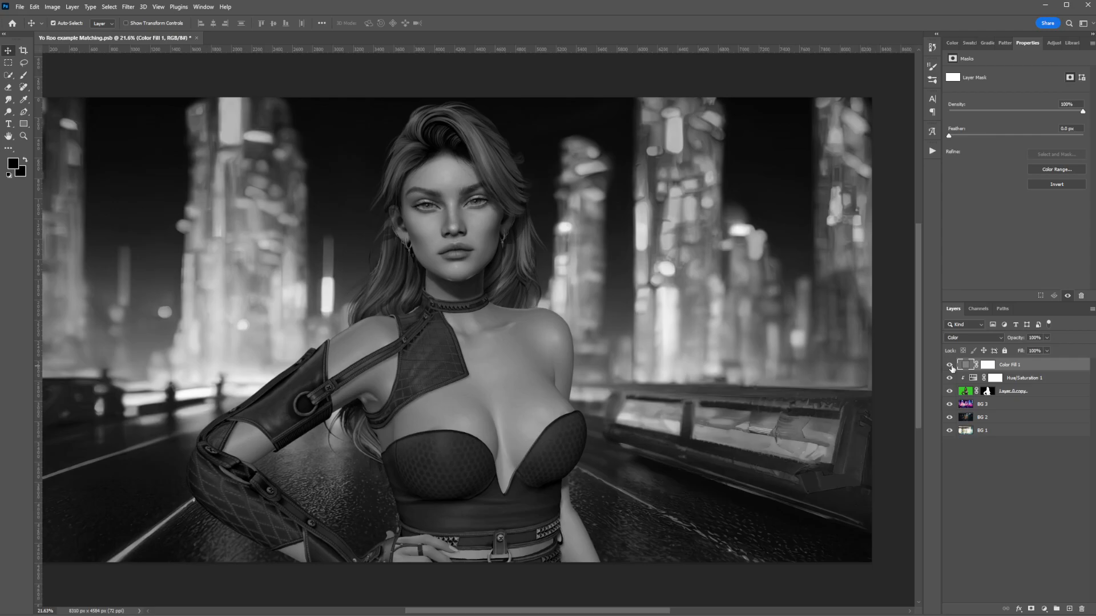
Step: Add a Curves adjustment clipped to the figure above Hue/Saturation 1 and adjust the middle of its curve
left_click(1026, 379)
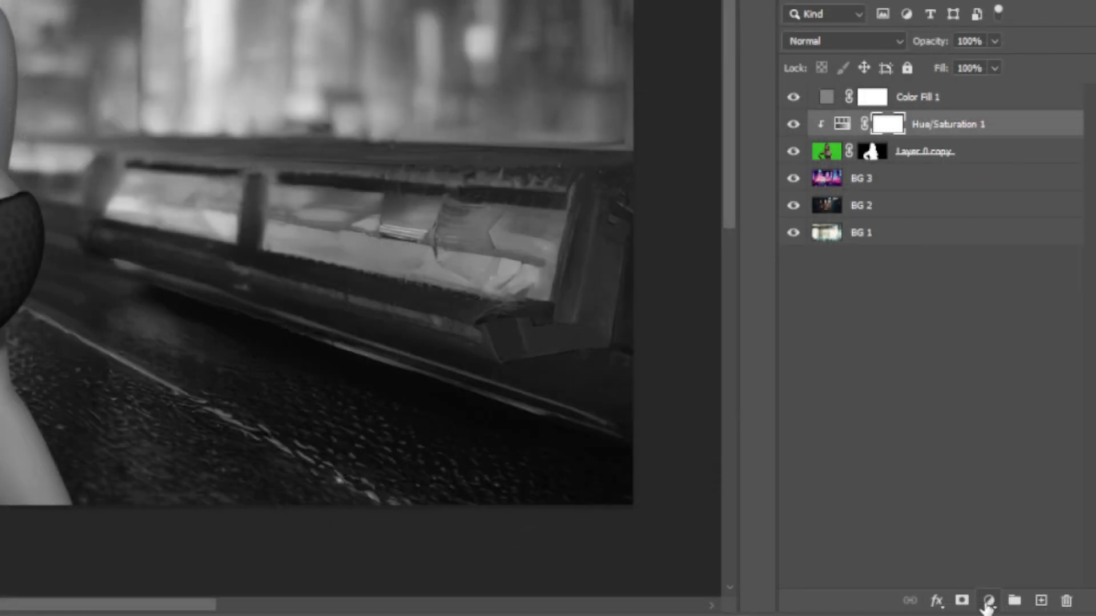
left_click(986, 605)
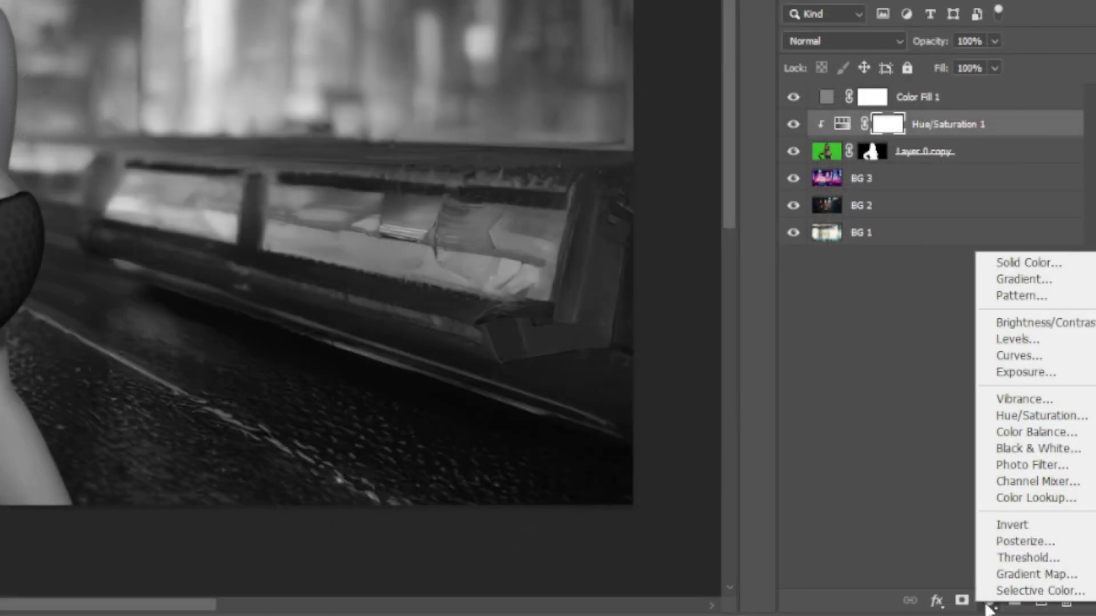
left_click(1023, 359)
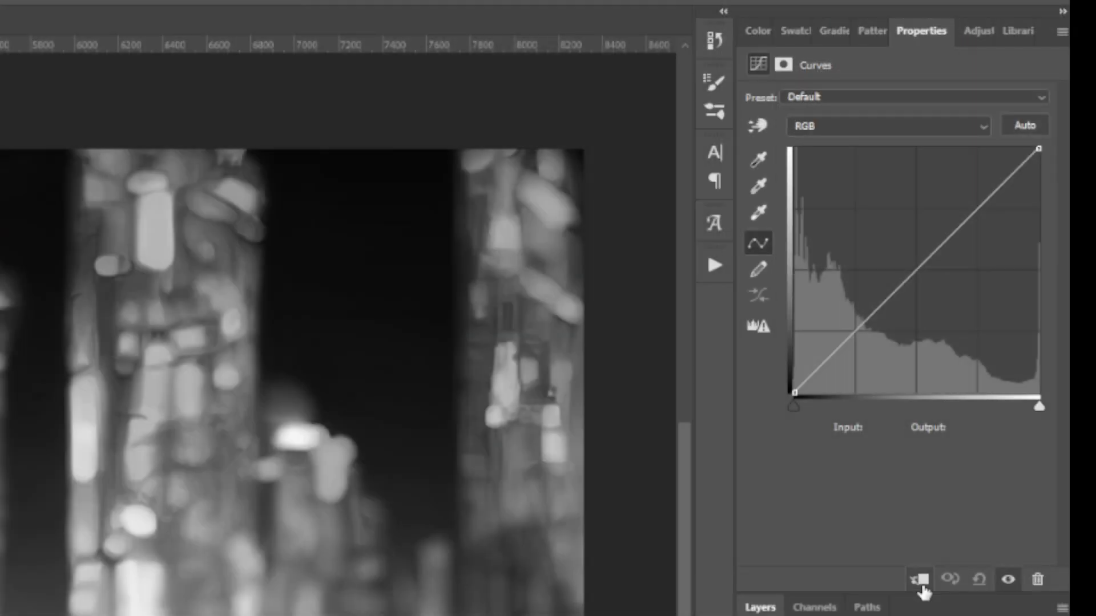
left_click(920, 582)
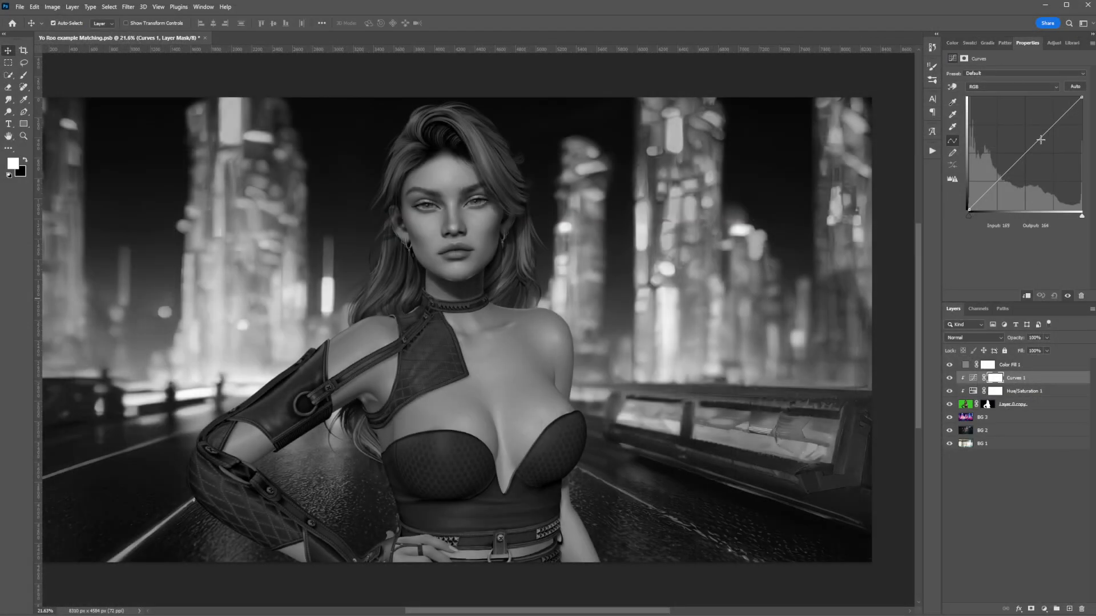
left_click_drag(1028, 150, 1022, 151)
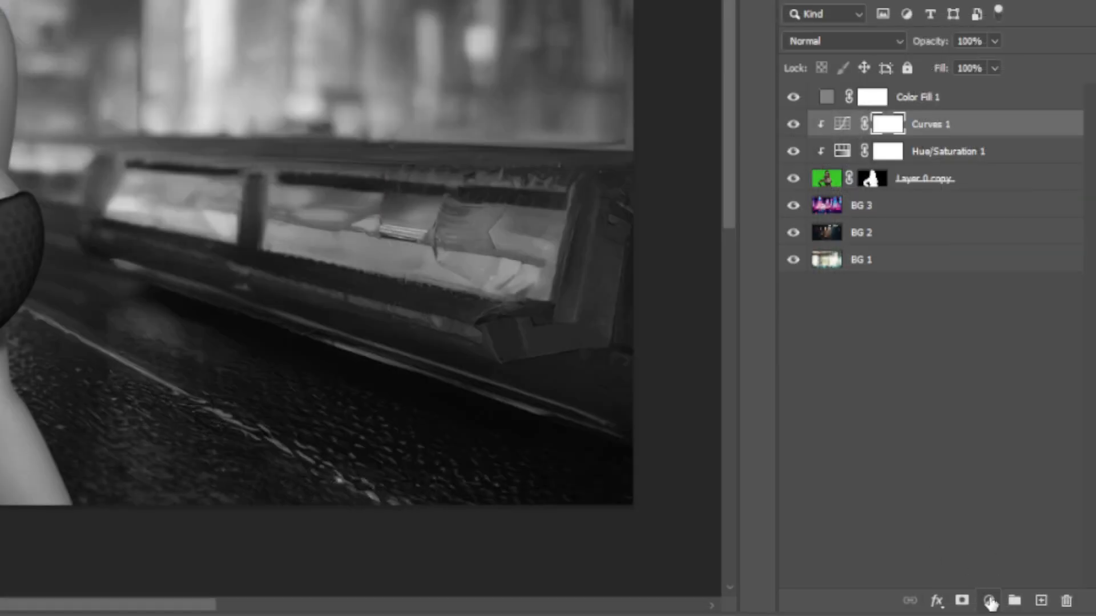
Step: Add an Exposure adjustment clipped to the figure above Curves 1, with Exposure +0.49 and Gamma Correction 0.85
left_click(990, 602)
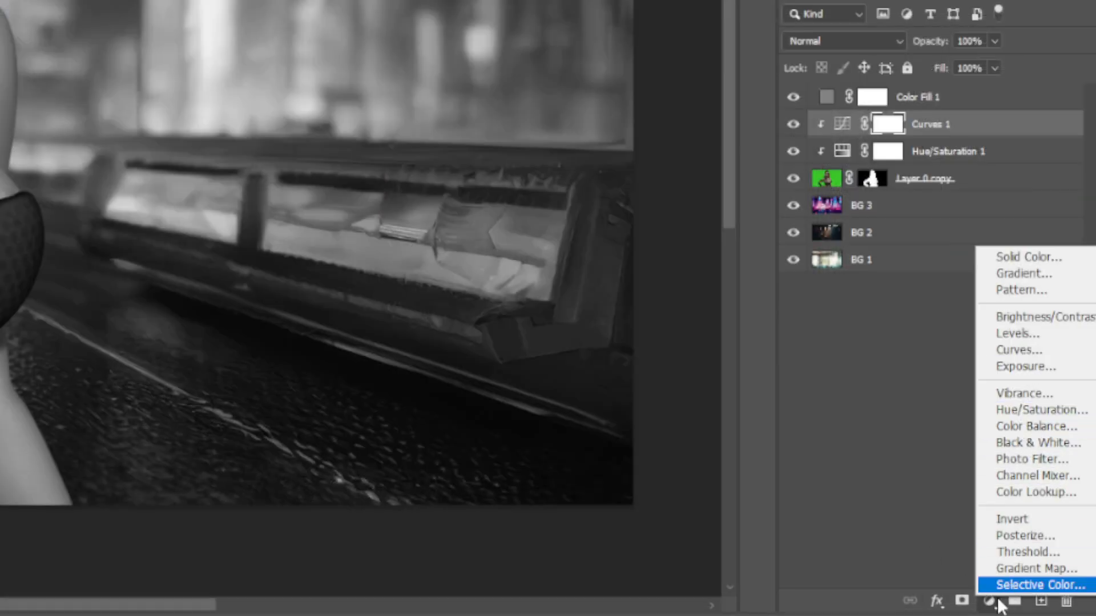
left_click(1030, 366)
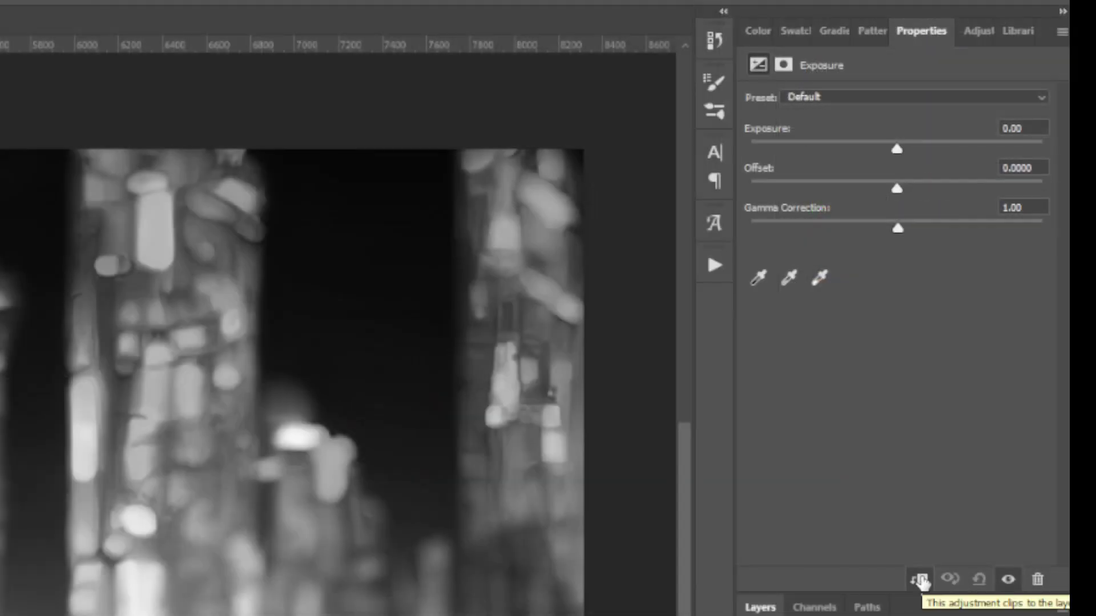
left_click(919, 580)
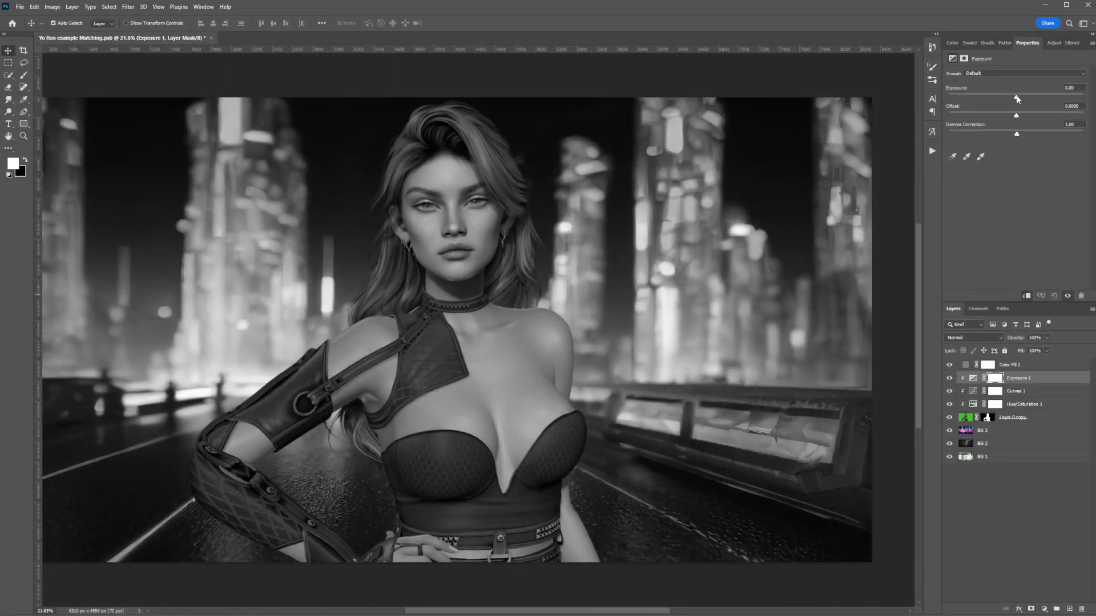
left_click_drag(1017, 99, 1022, 99)
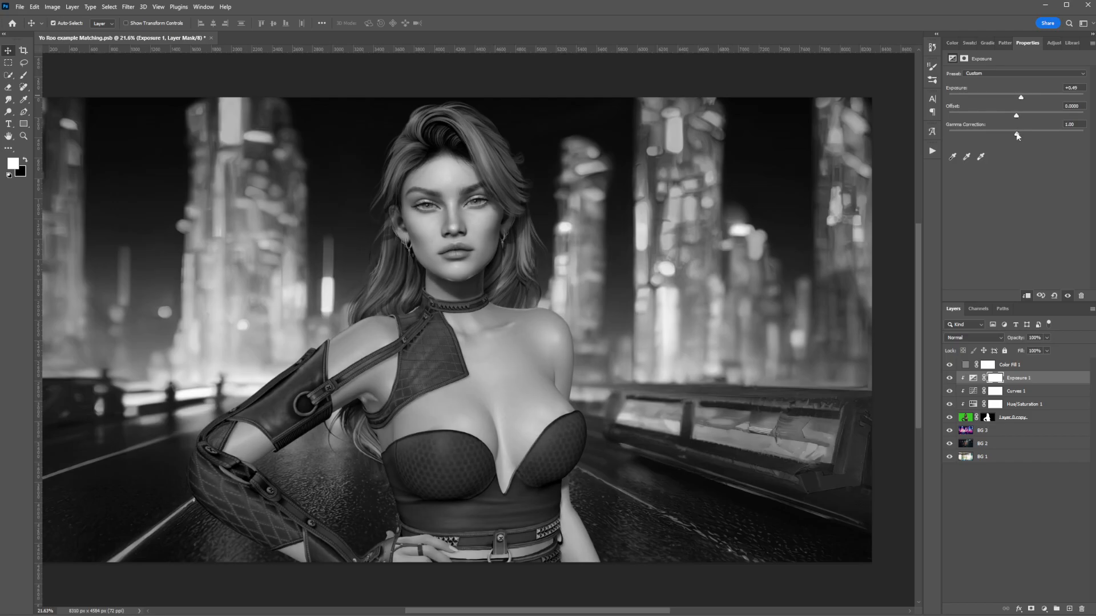
left_click_drag(1017, 136, 1022, 137)
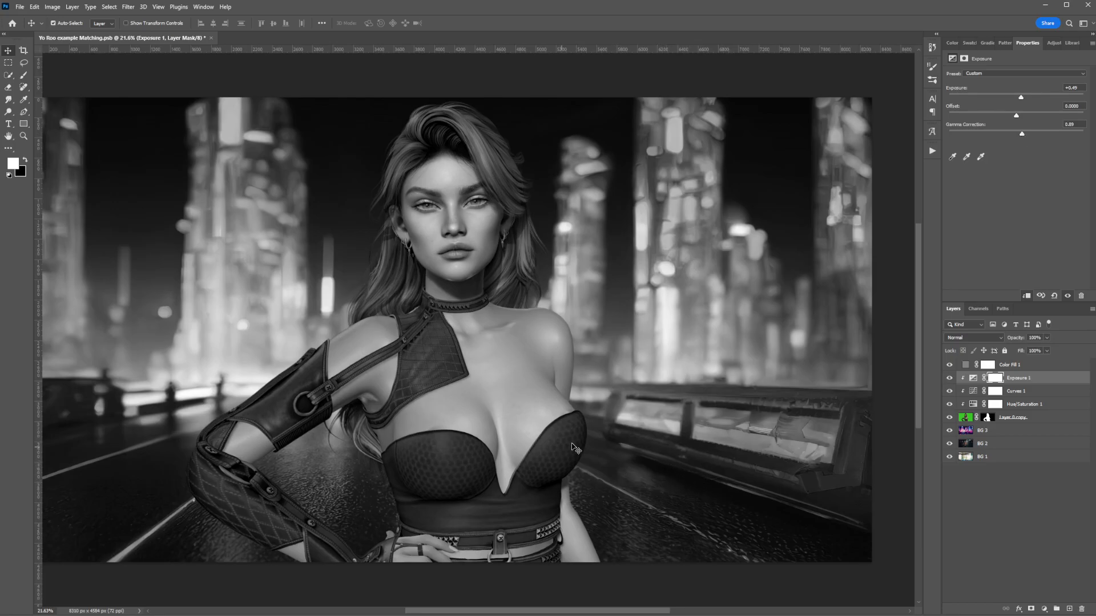
left_click_drag(1022, 133, 1024, 134)
Step: Compare the figure's greyscale brightness with and without Exposure 1 by toggling that layer's visibility
left_click(948, 379)
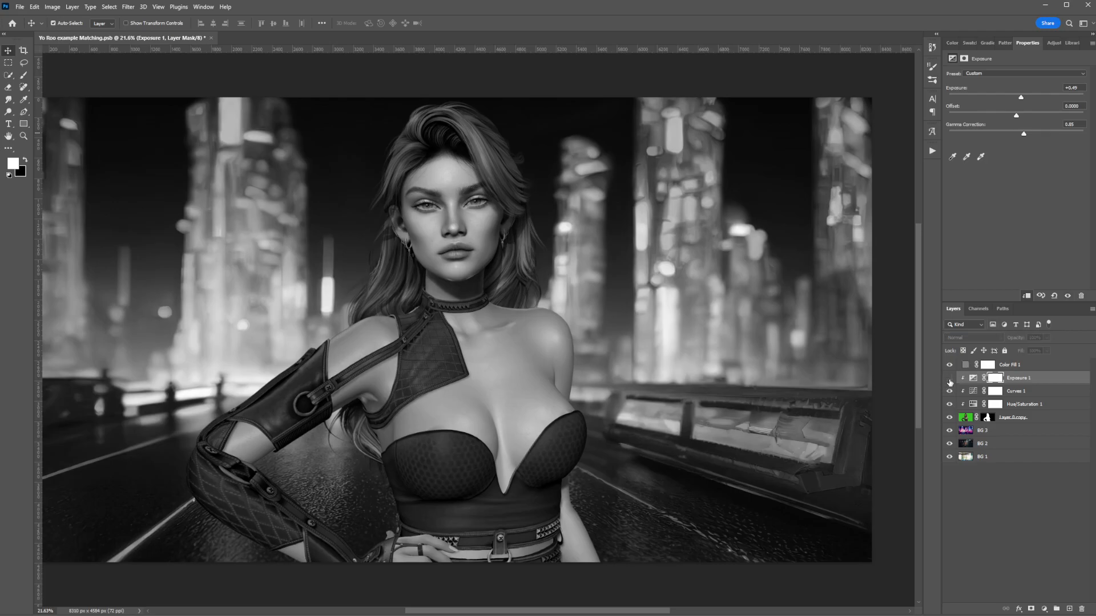
left_click(950, 380)
left_click(949, 380)
left_click(949, 380)
left_click(950, 380)
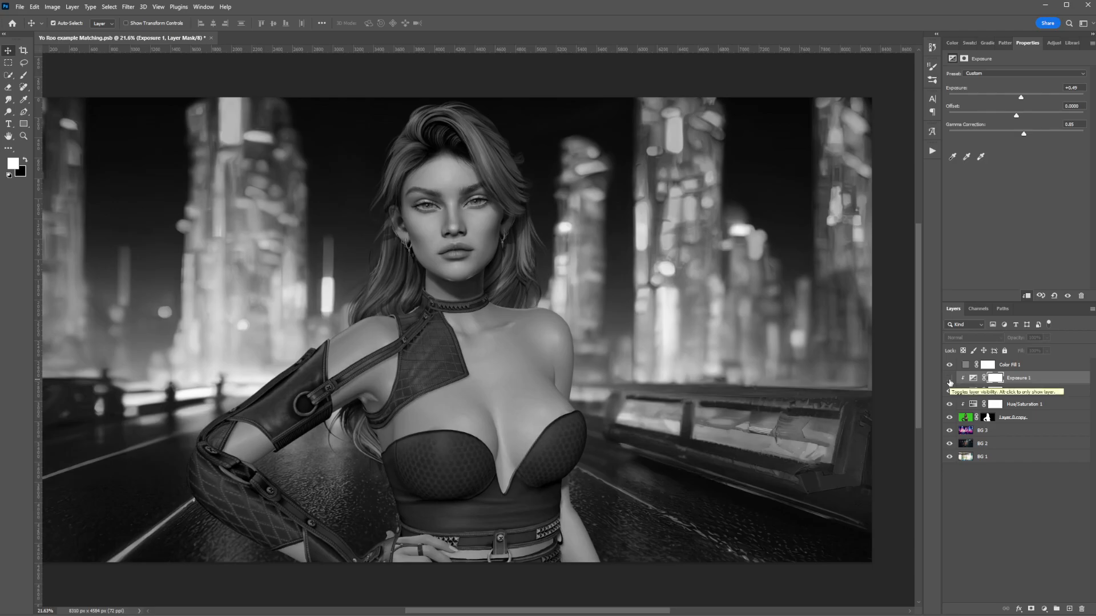
left_click(949, 380)
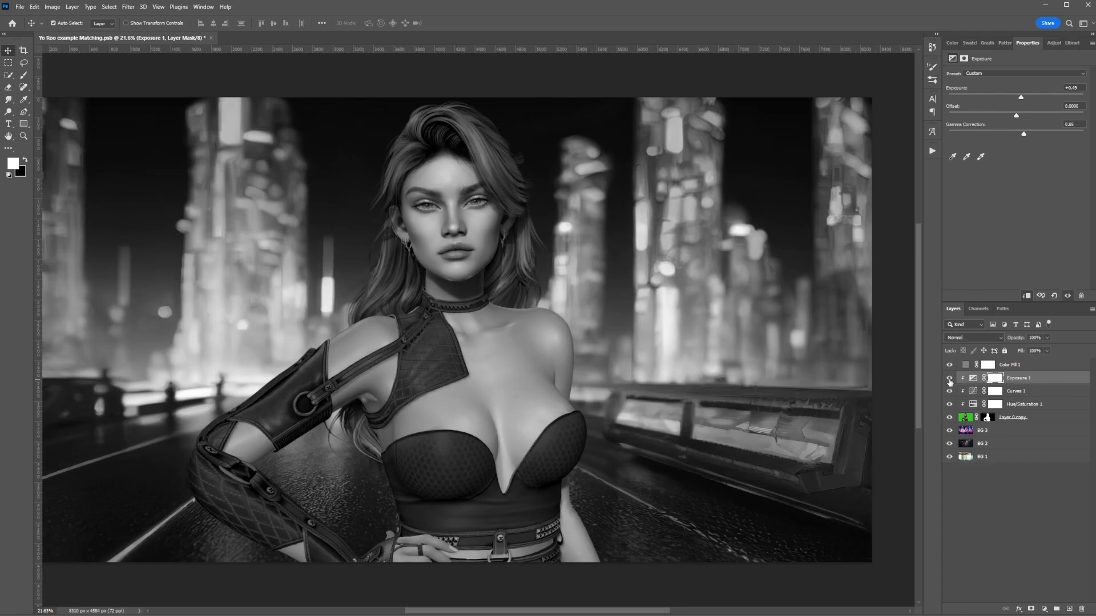
left_click(950, 380)
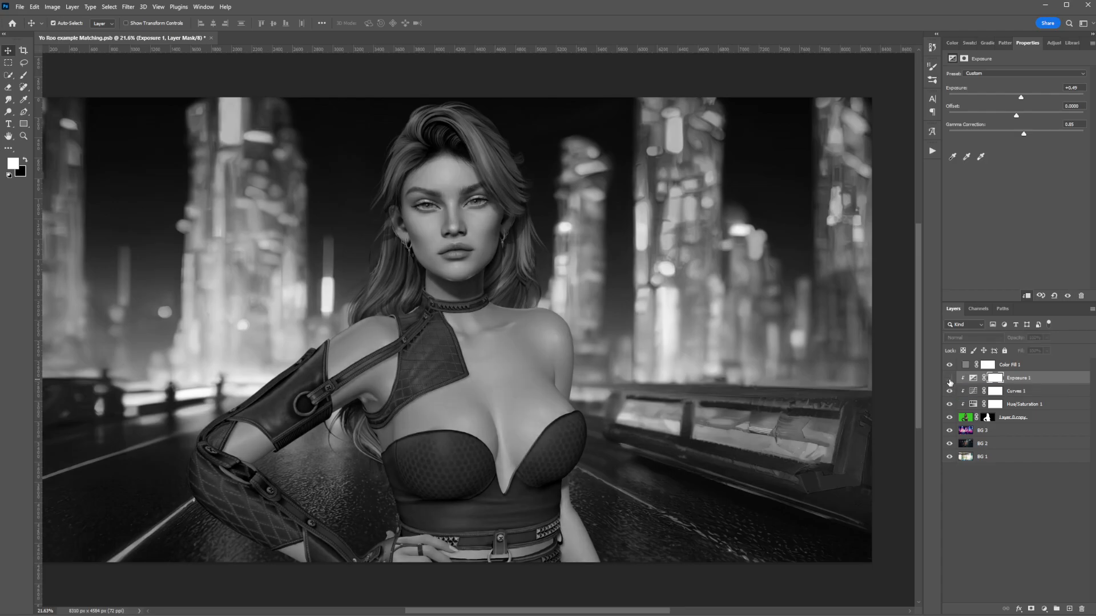
left_click(949, 380)
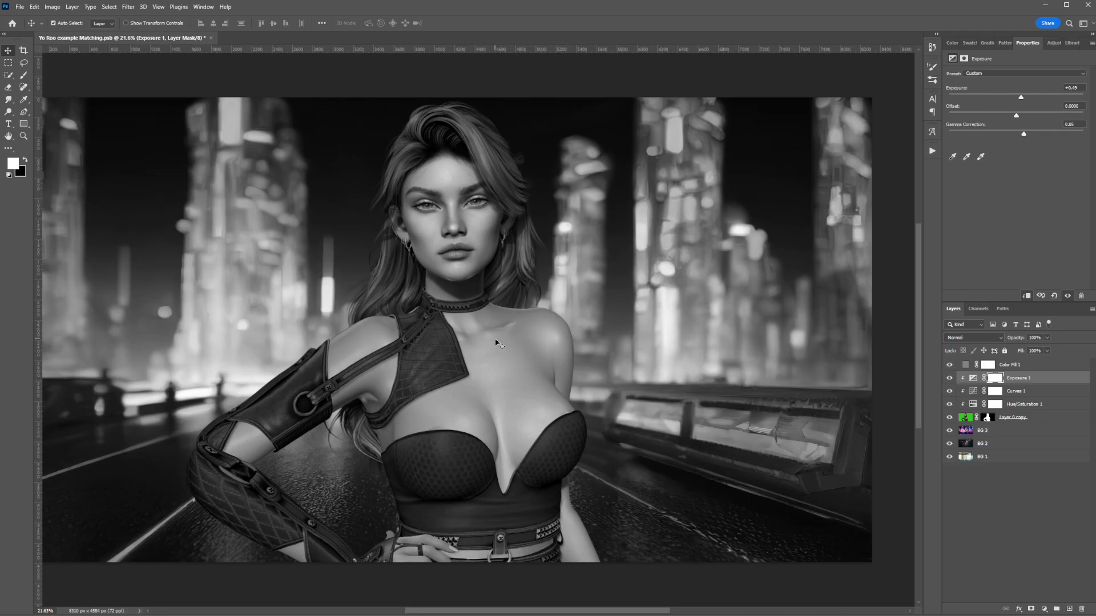
left_click(949, 379)
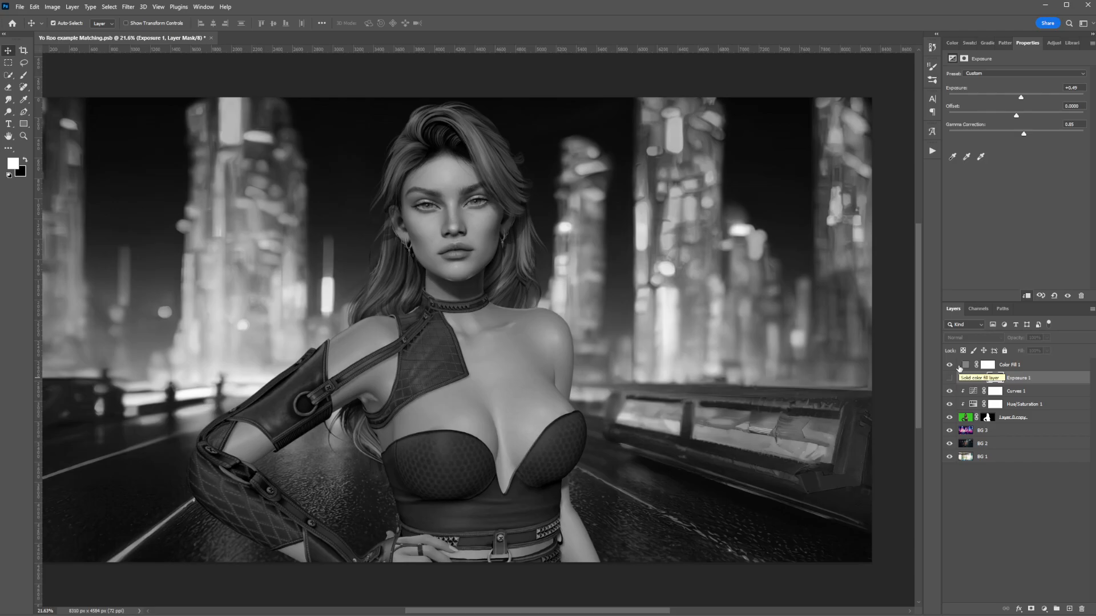
left_click(950, 378)
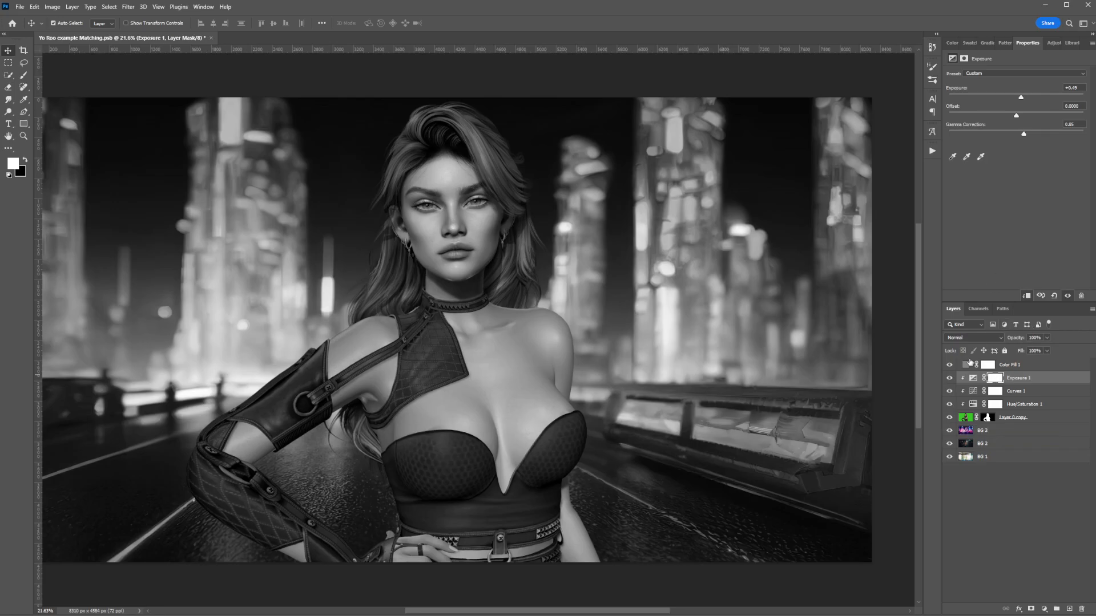
Step: Hide Color Fill 1 and compare the figure in full colour with and without Exposure 1
left_click(949, 364)
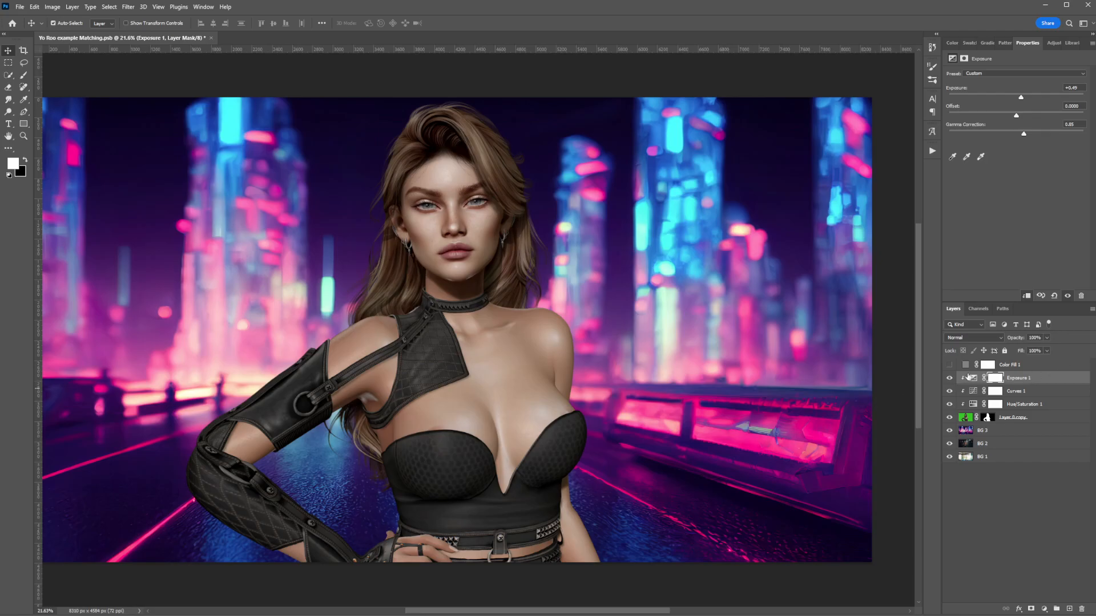
left_click(950, 380)
left_click(950, 379)
left_click(950, 379)
left_click(950, 380)
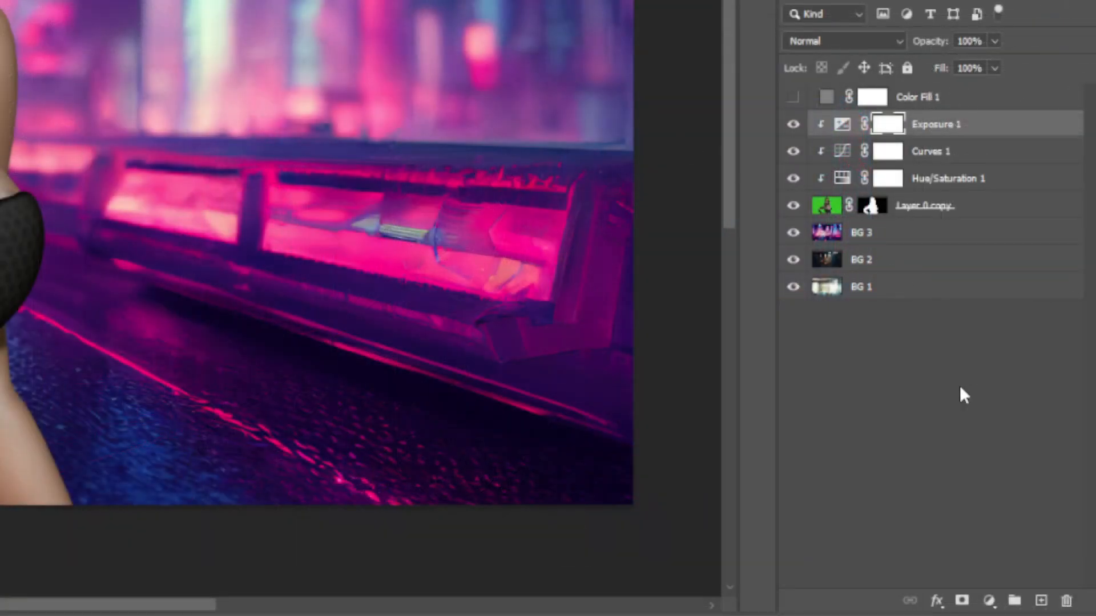
Step: Add a Gradient Map adjustment above Exposure 1 and clip it to the figure
left_click(989, 600)
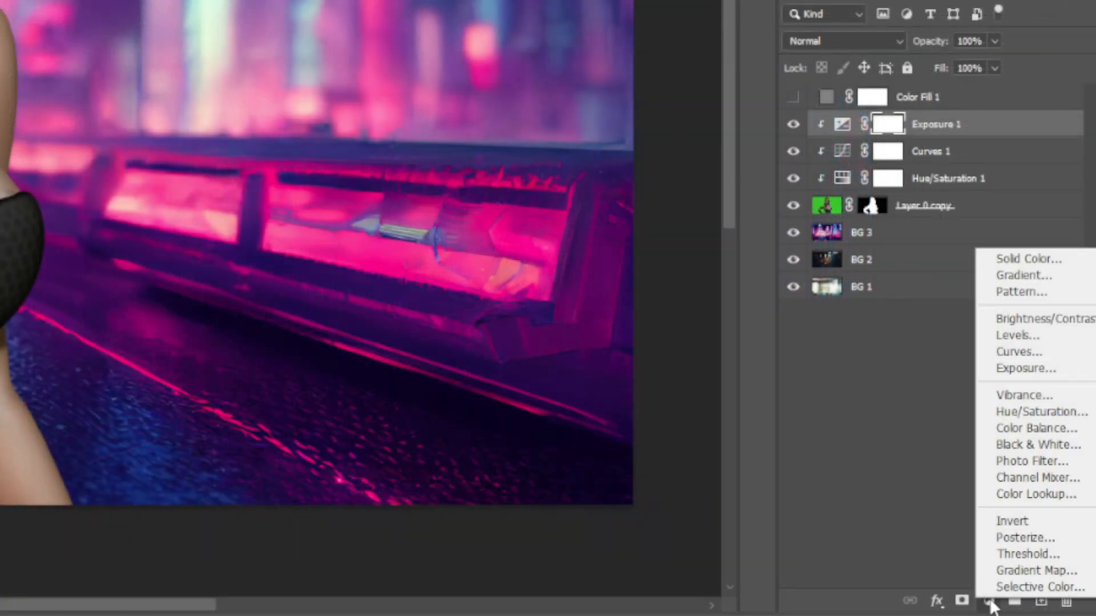
left_click(1014, 571)
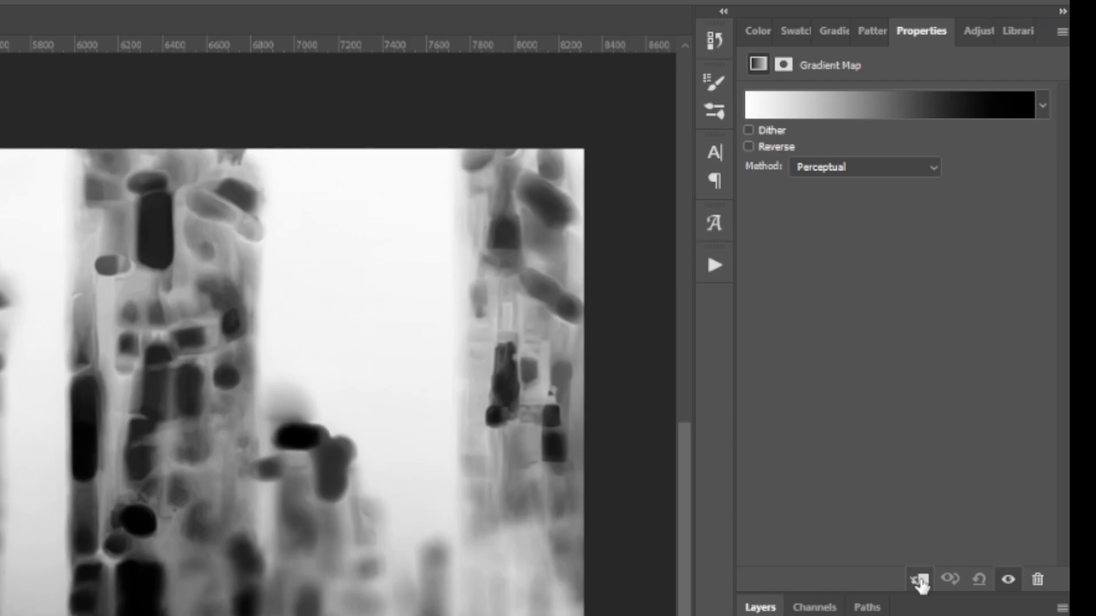
left_click(918, 581)
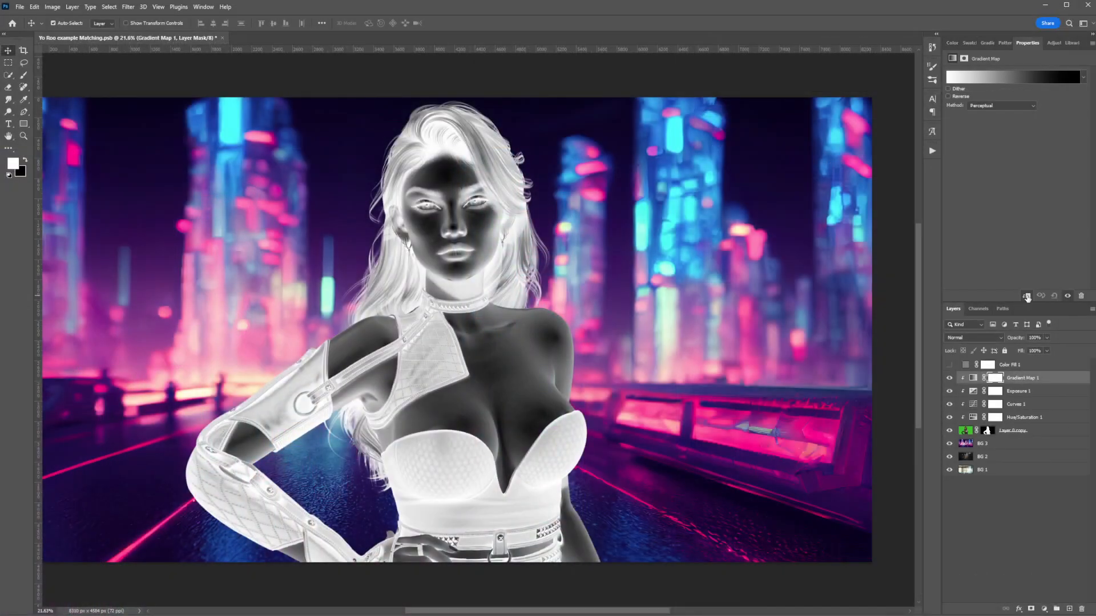
left_click(1009, 77)
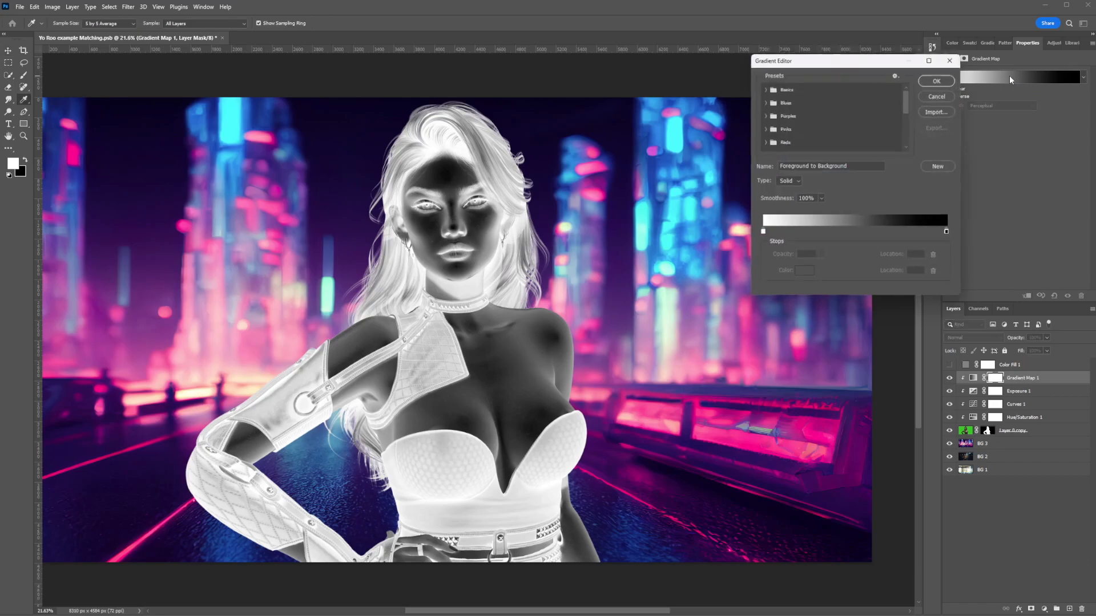
left_click_drag(789, 62, 730, 79)
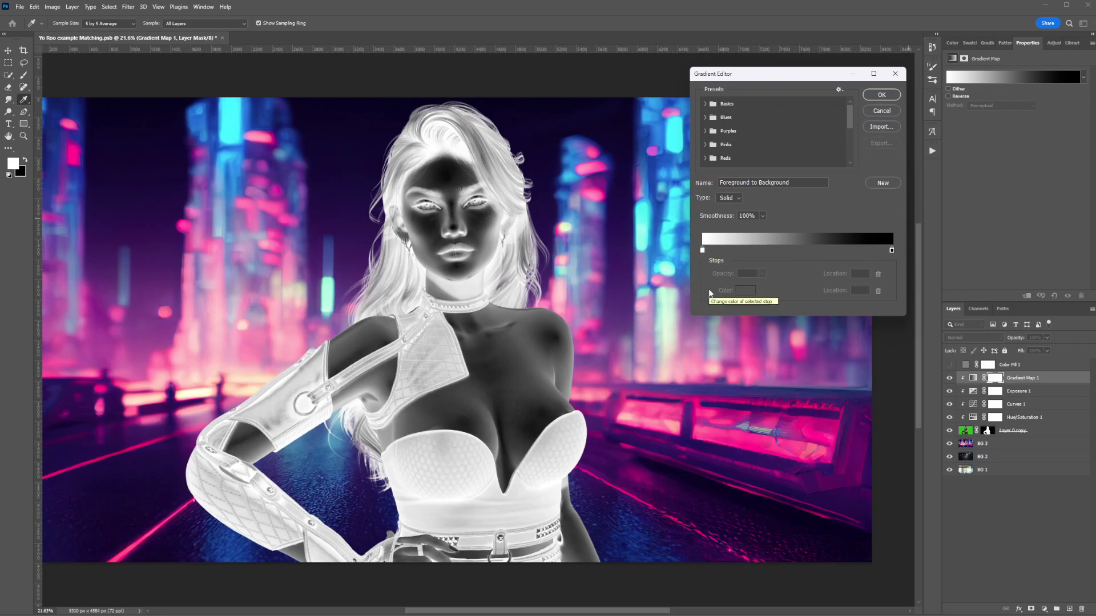
left_click(892, 251)
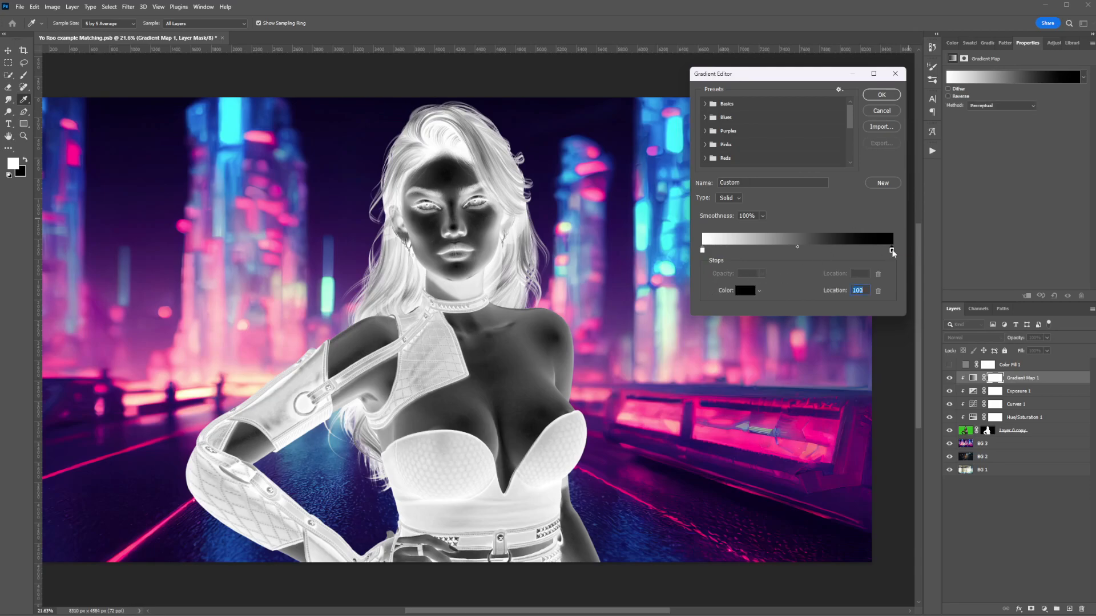
left_click(741, 291)
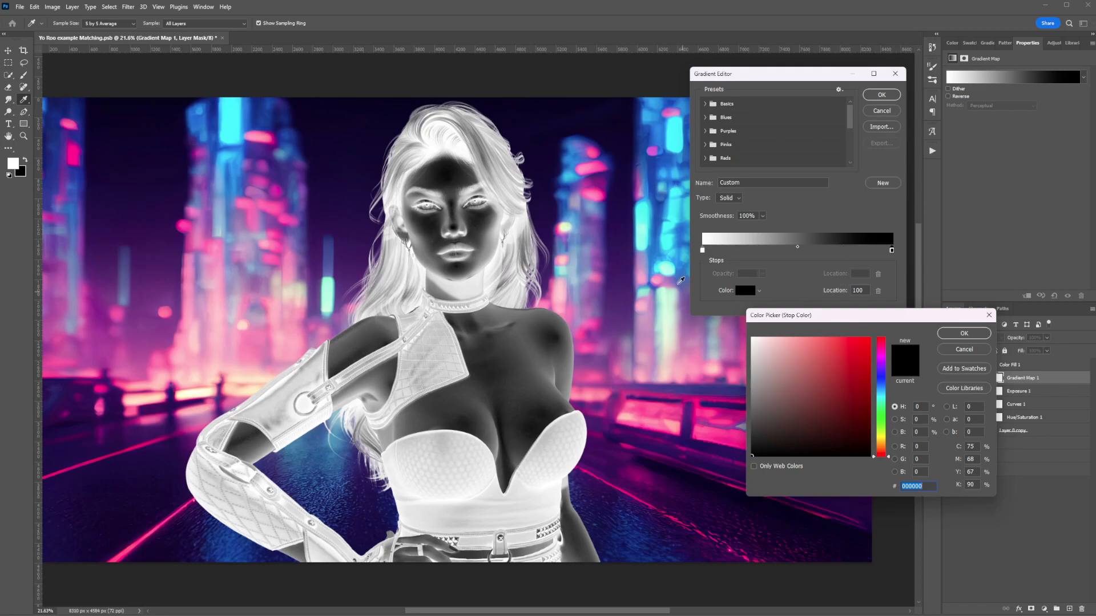
left_click(200, 388)
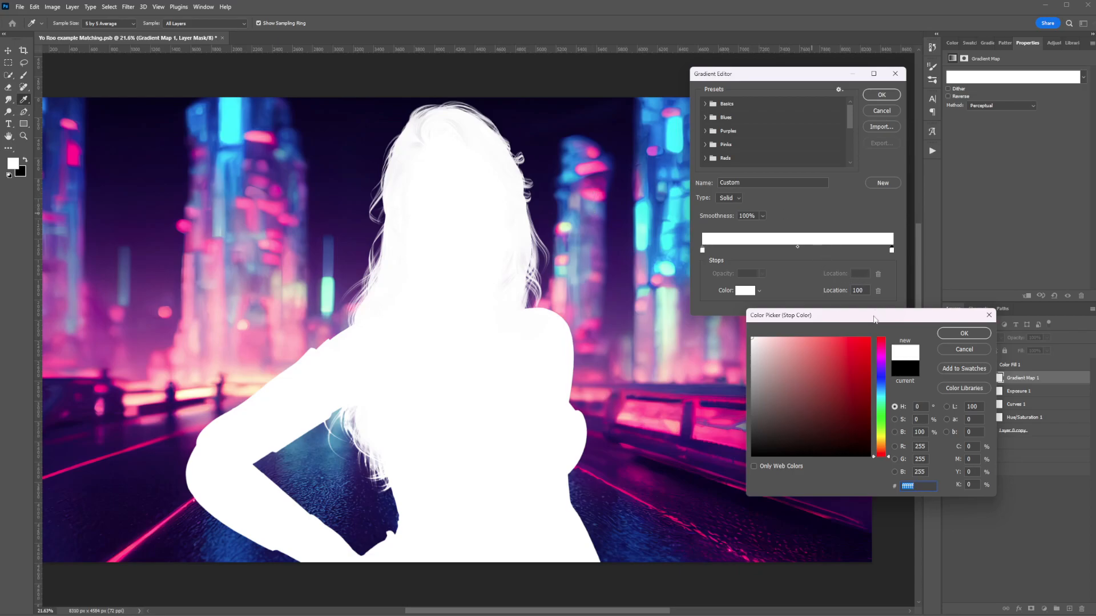
left_click(963, 349)
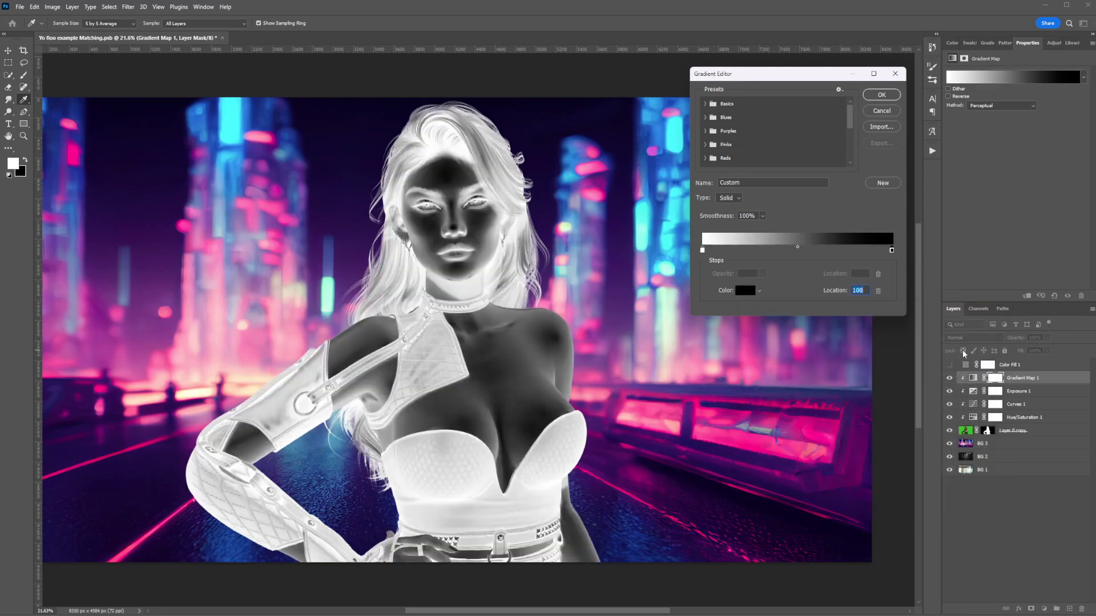
left_click(880, 96)
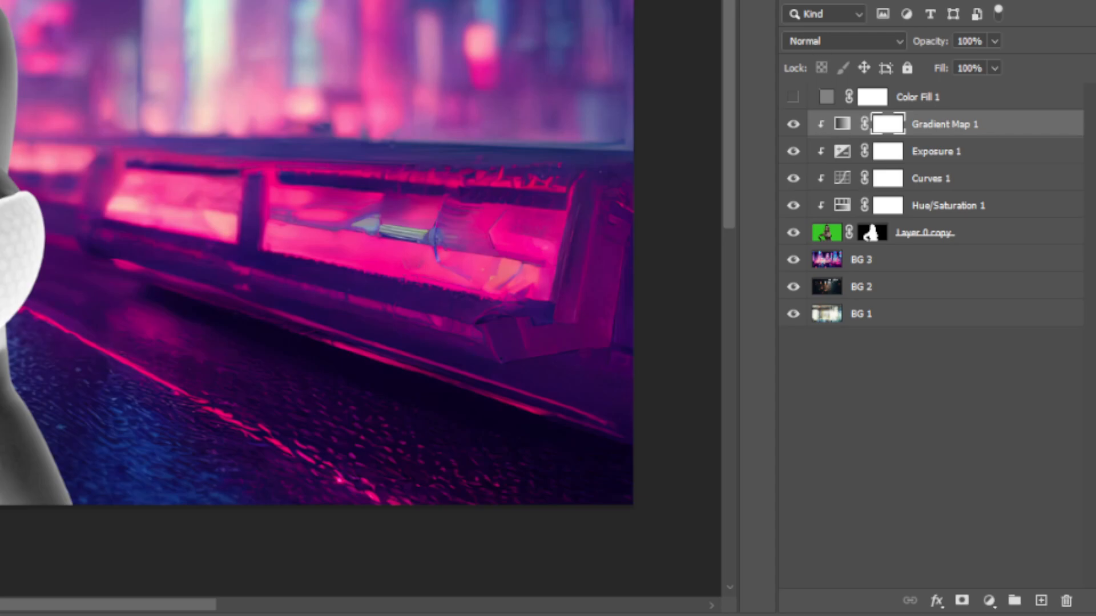
Step: Set the end stop of Gradient Map 1's gradient to pale yellow #fffee7, sampled from the glow along the background's horizon
left_click(842, 124)
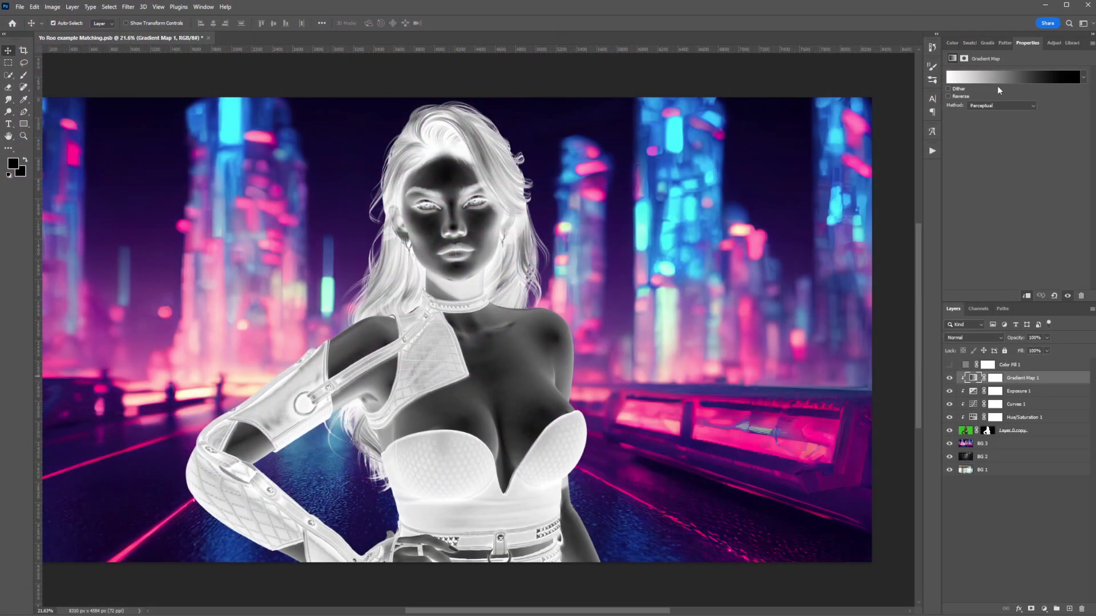
left_click(1000, 76)
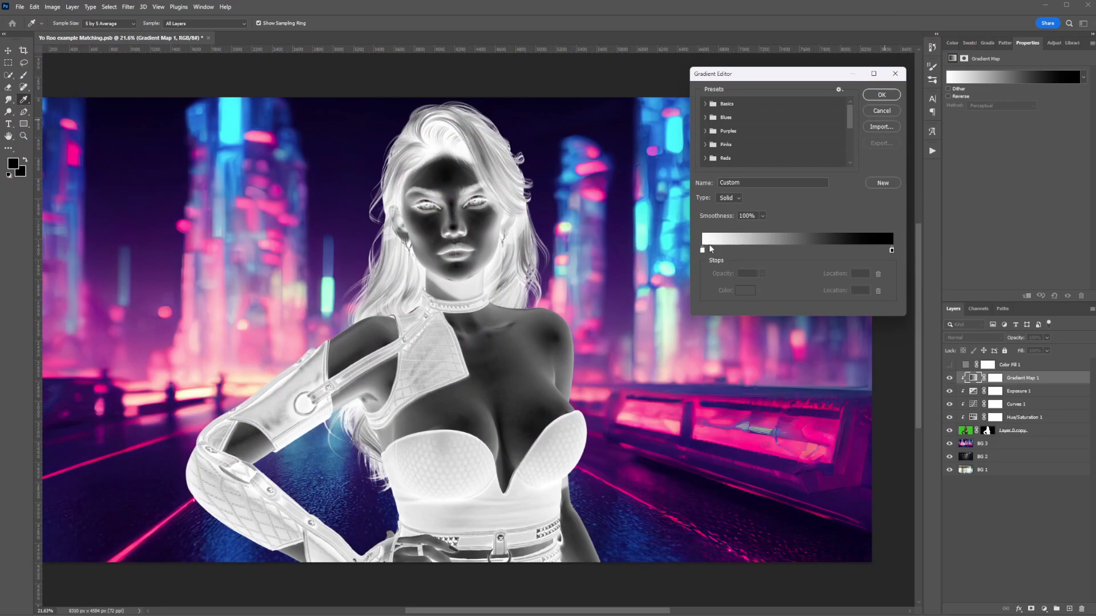
left_click(891, 250)
left_click(745, 291)
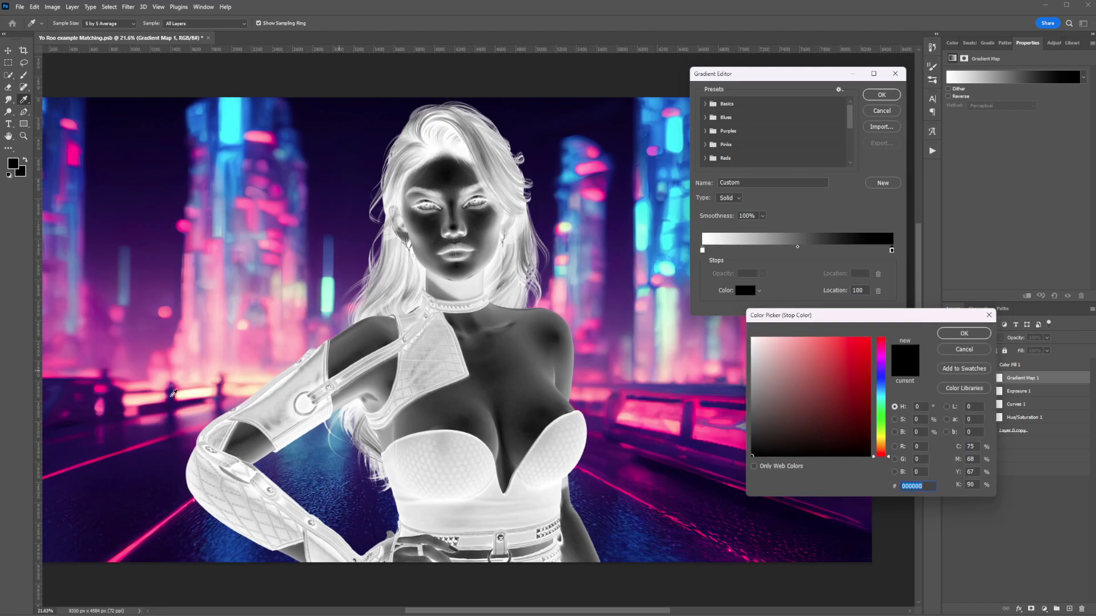
left_click(196, 392)
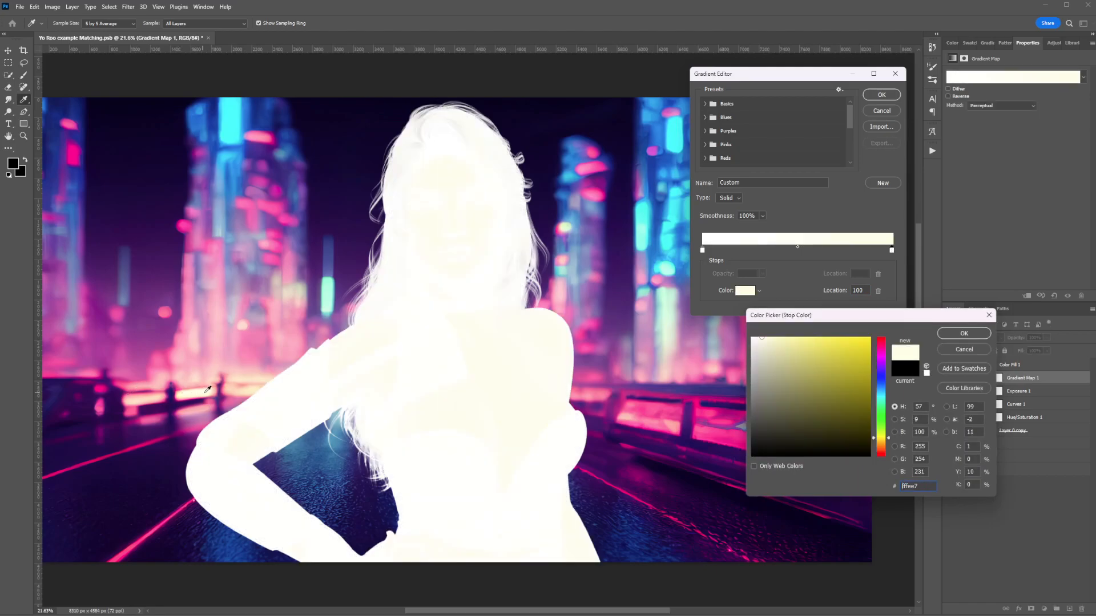
Step: Try pink and cyan tones sampled from the neon buildings as the gradient's end stop colour
left_click(213, 393)
left_click(270, 260)
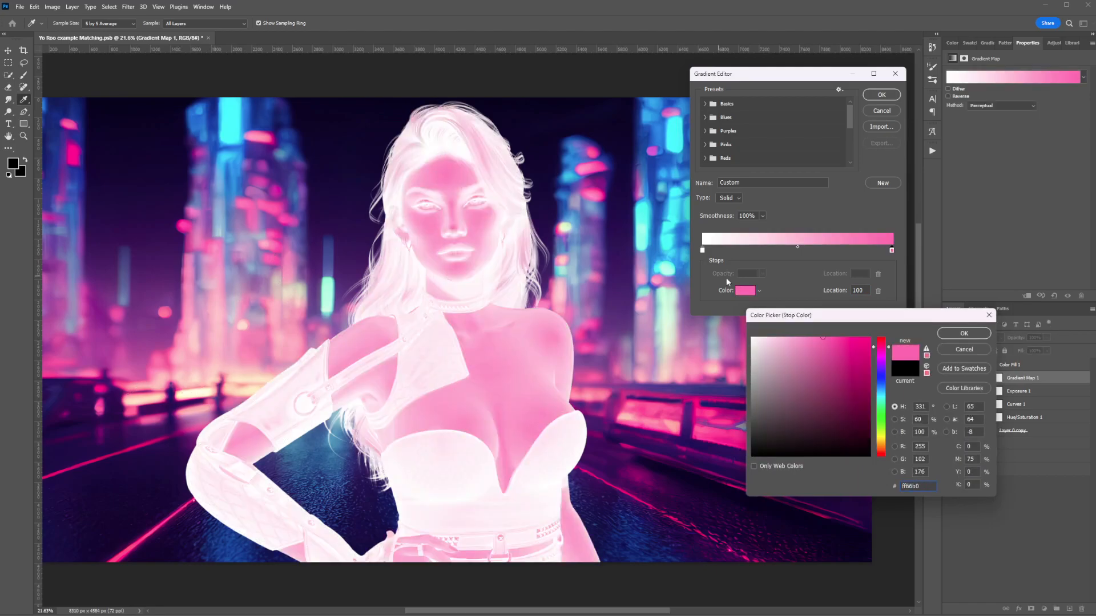
left_click(596, 264)
left_click(622, 251)
left_click(643, 236)
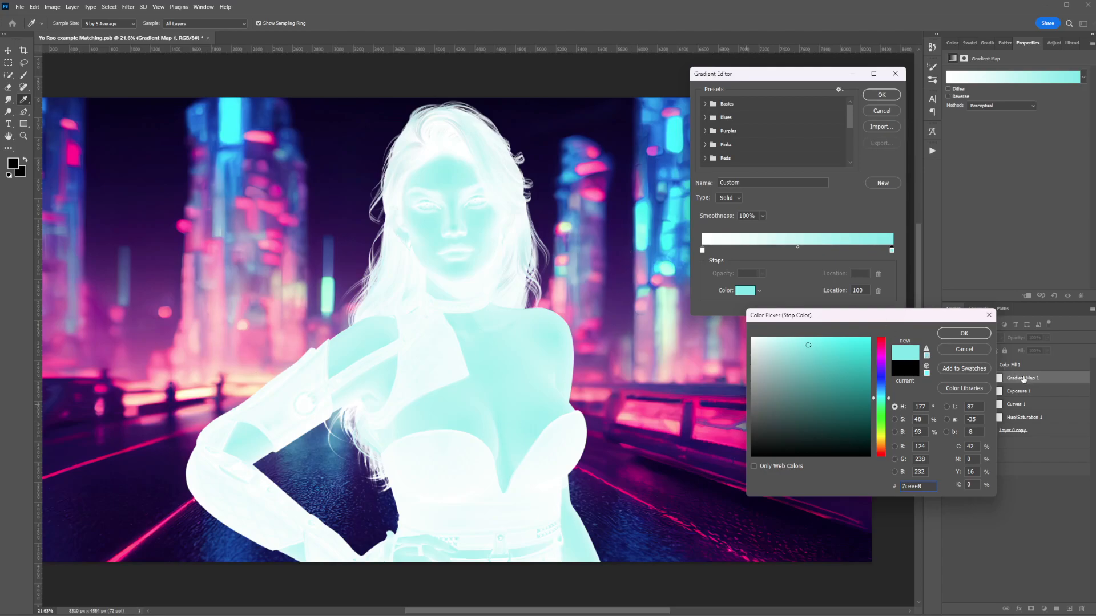
Step: Set the gradient's end stop to near-white #feffee, sampled from the brightest lights on the horizon
left_click_drag(903, 314, 854, 306)
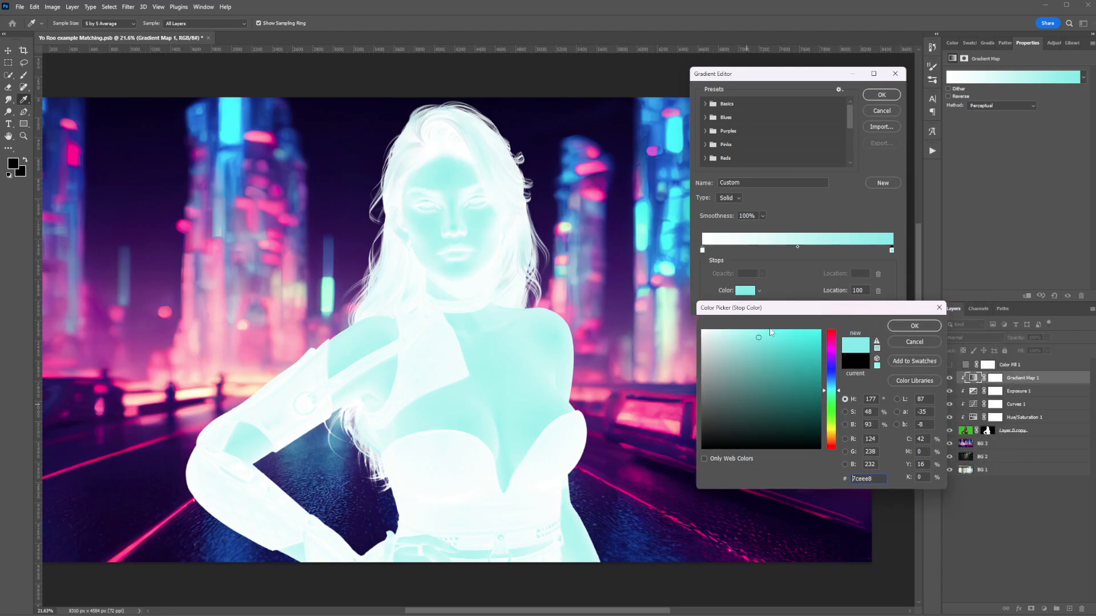
left_click_drag(767, 313, 774, 314)
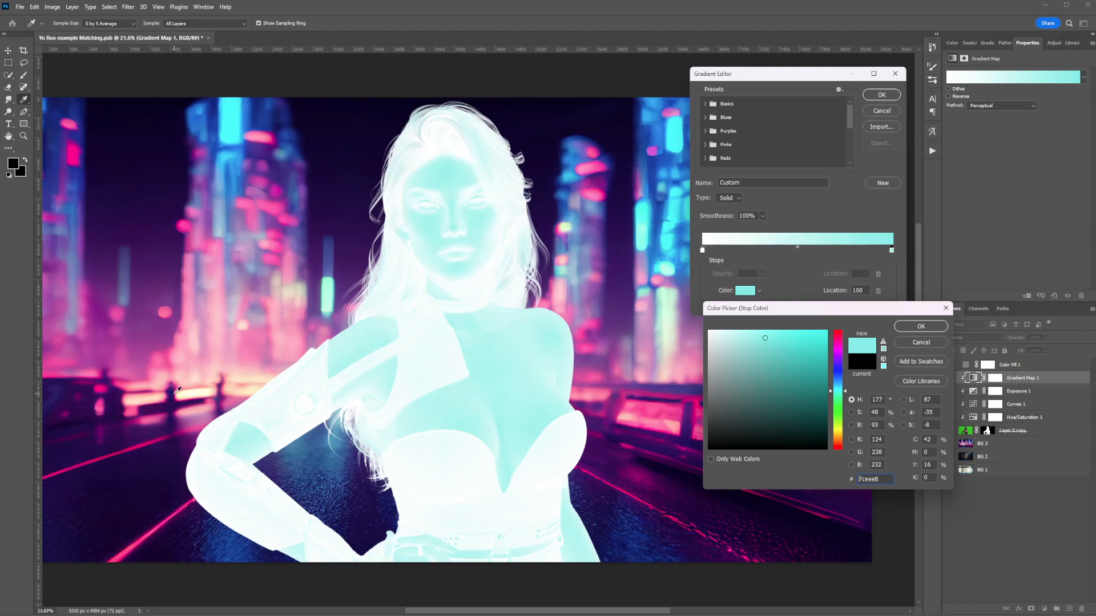
left_click(198, 388)
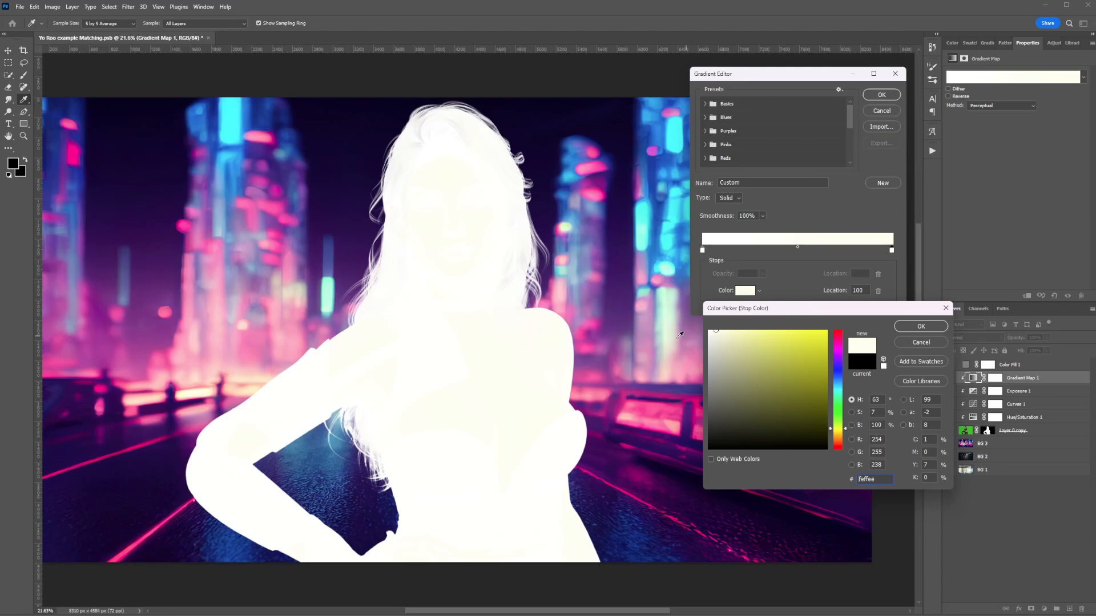
left_click(915, 327)
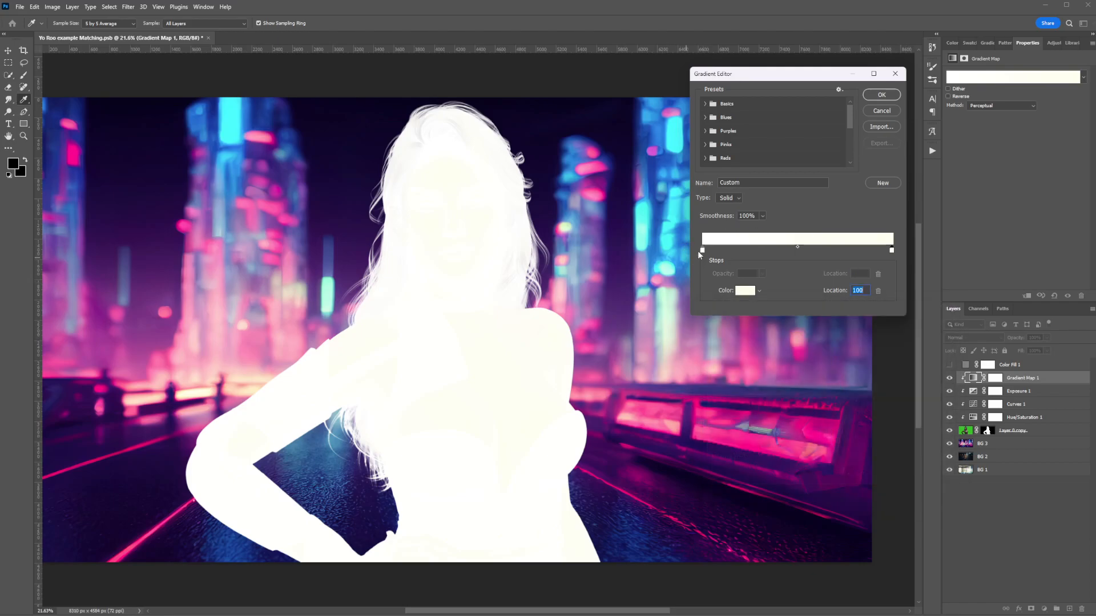
Step: Set the gradient's start stop to dark navy #07021a, sampled from the dark areas of the background
left_click_drag(821, 84, 685, 85)
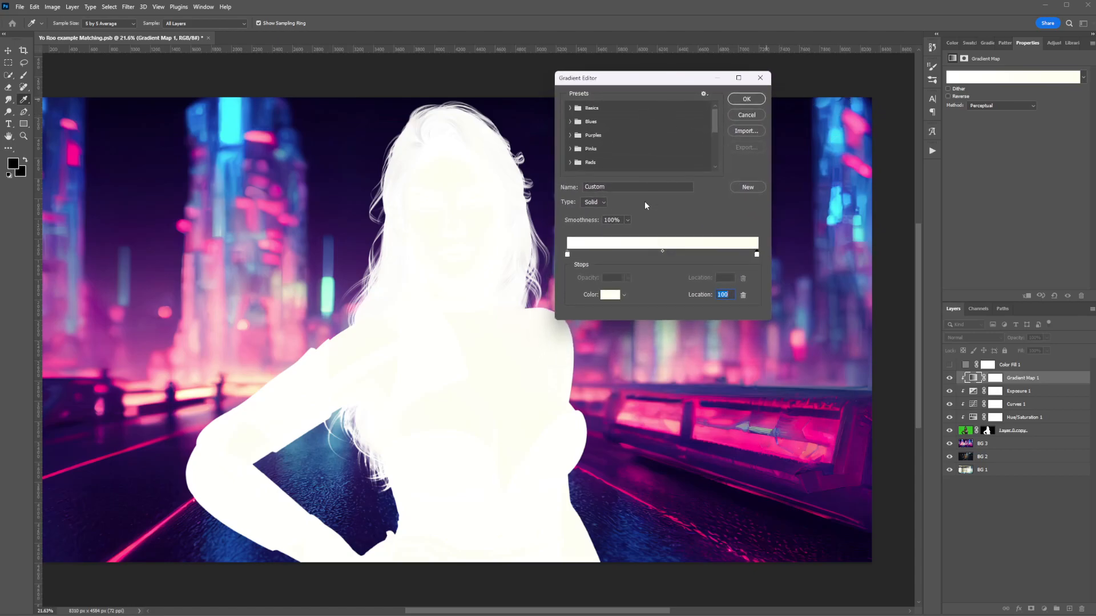
left_click(567, 254)
left_click(609, 294)
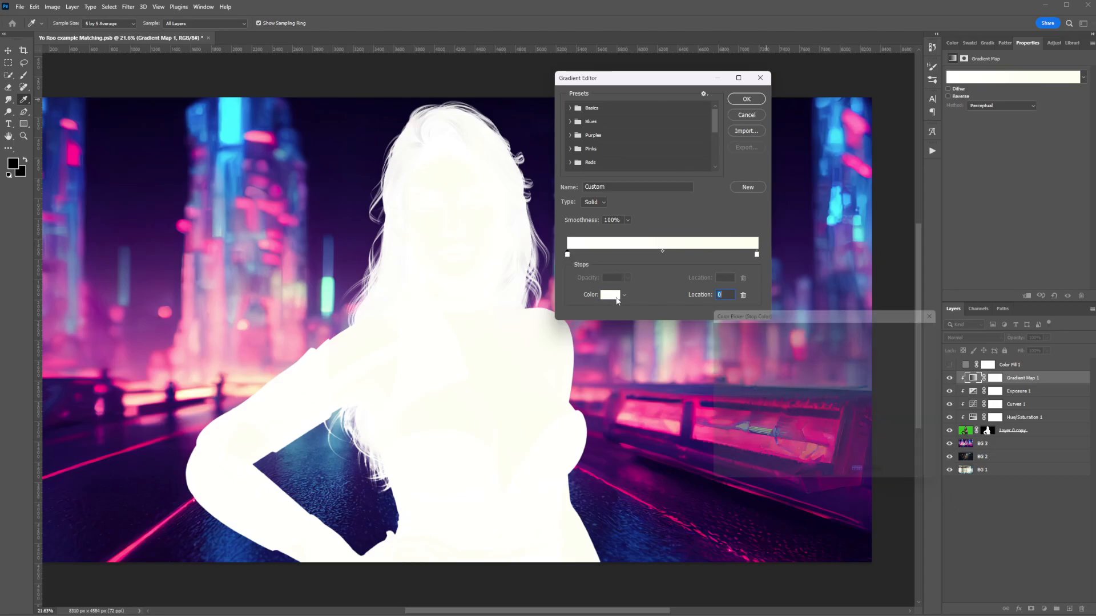
left_click(792, 103)
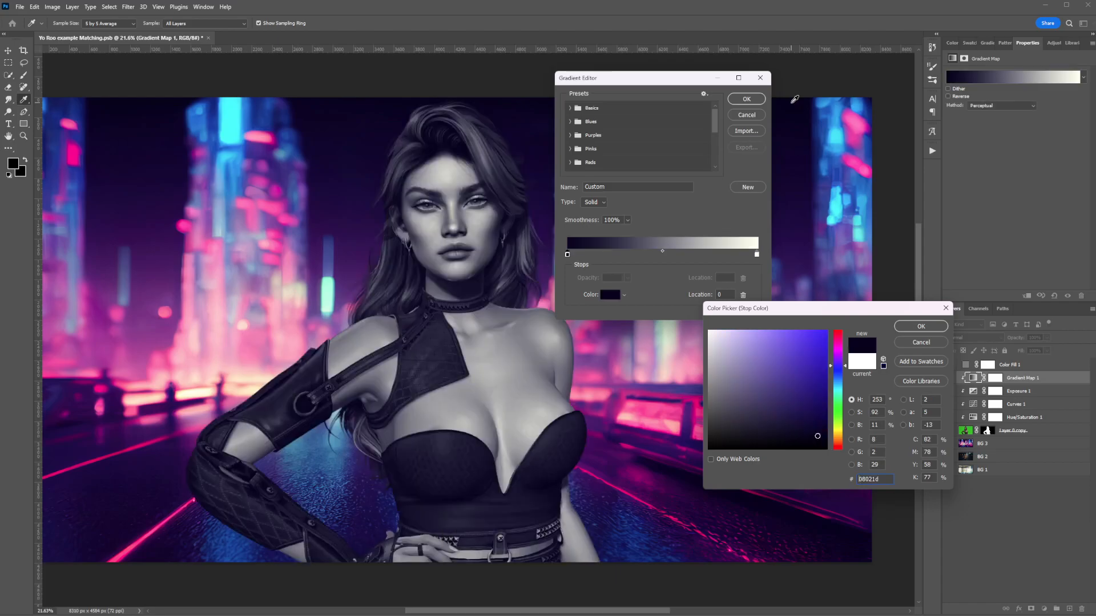
left_click(848, 532)
left_click(791, 503)
left_click(174, 97)
left_click(362, 101)
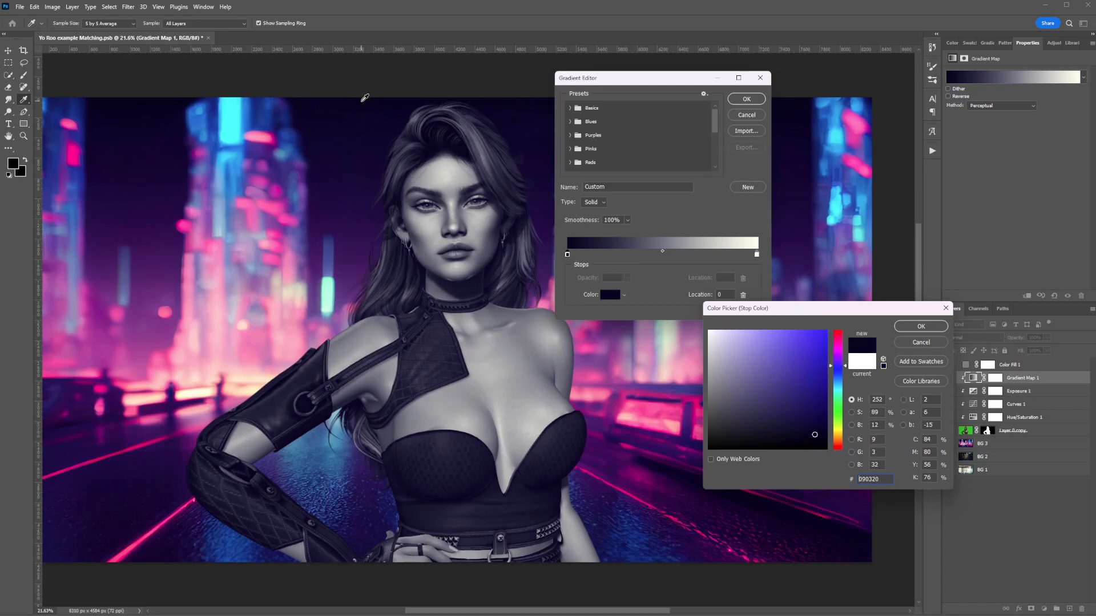
left_click(135, 96)
left_click(932, 326)
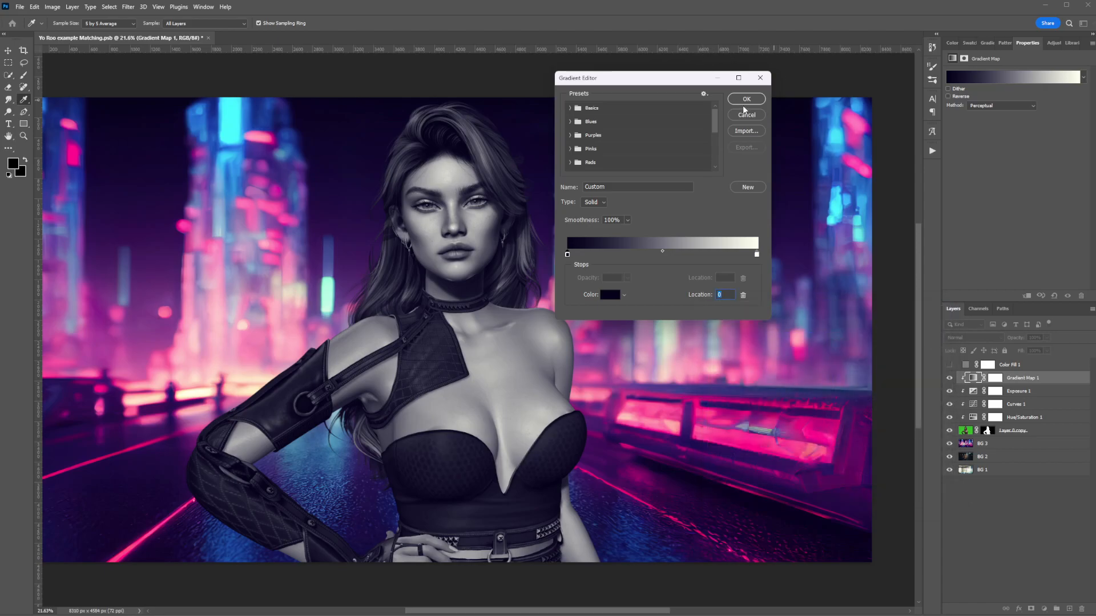
Step: Add a gradient stop at location 73, coloured blue #4280a8 from the wet road beside the figure, and apply the gradient
left_click_drag(665, 82, 837, 63)
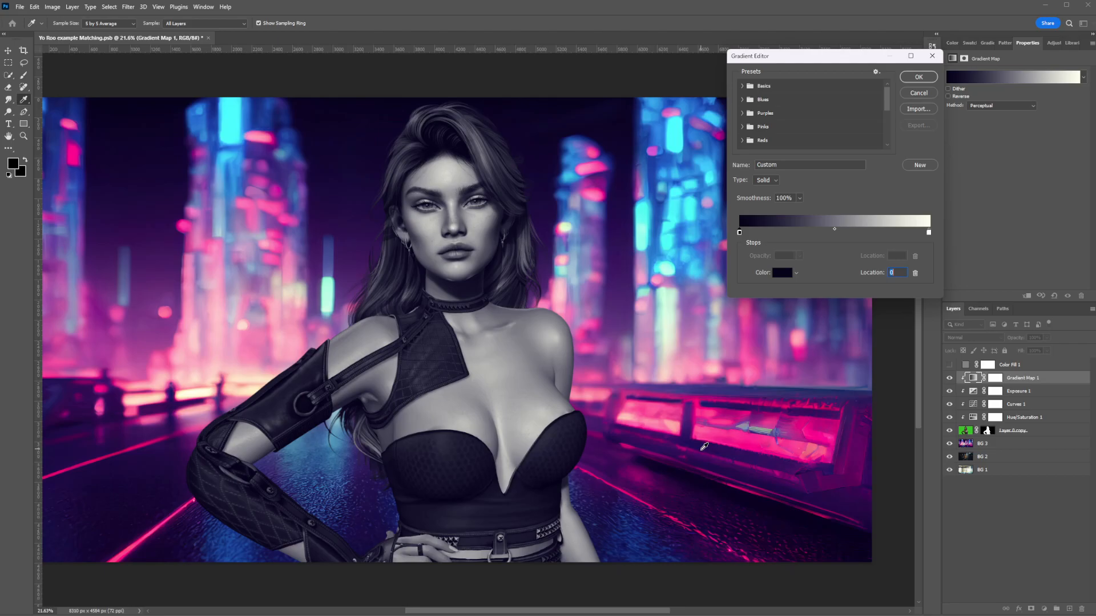
left_click(878, 233)
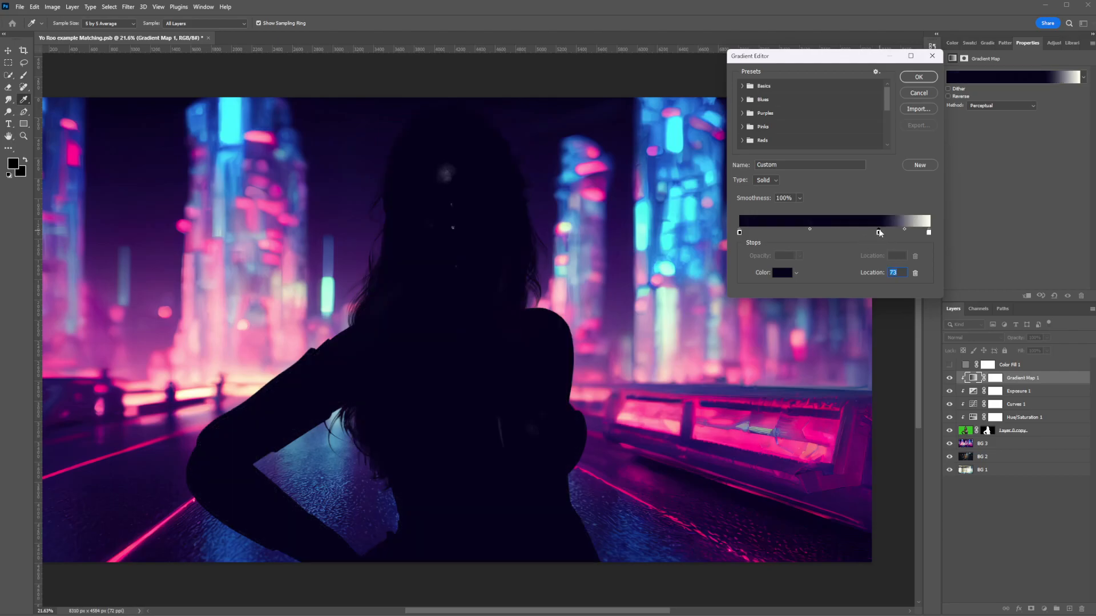
left_click(780, 274)
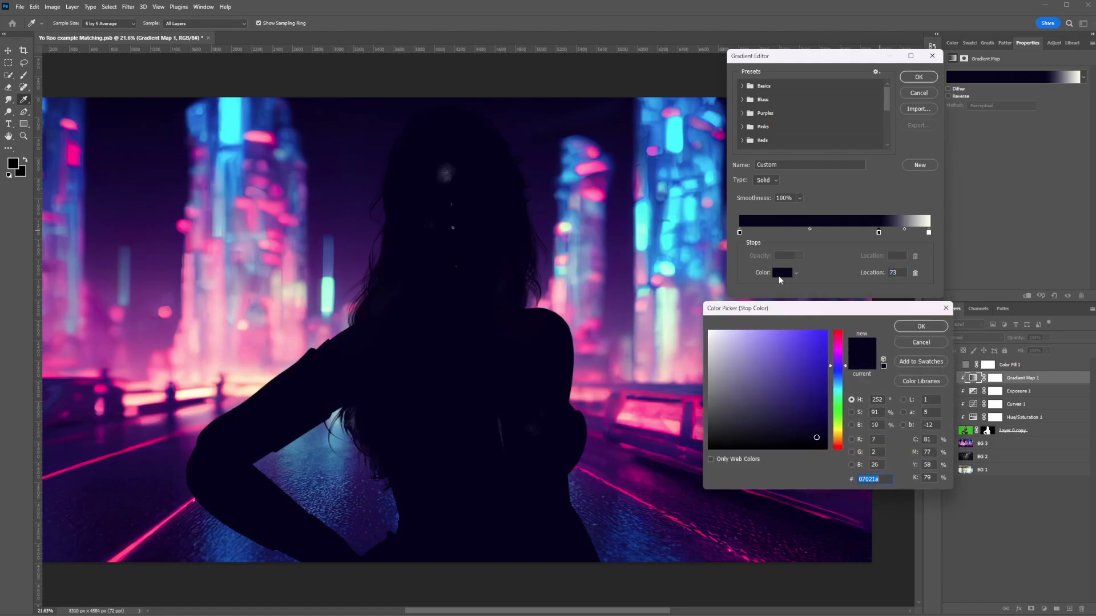
left_click(295, 442)
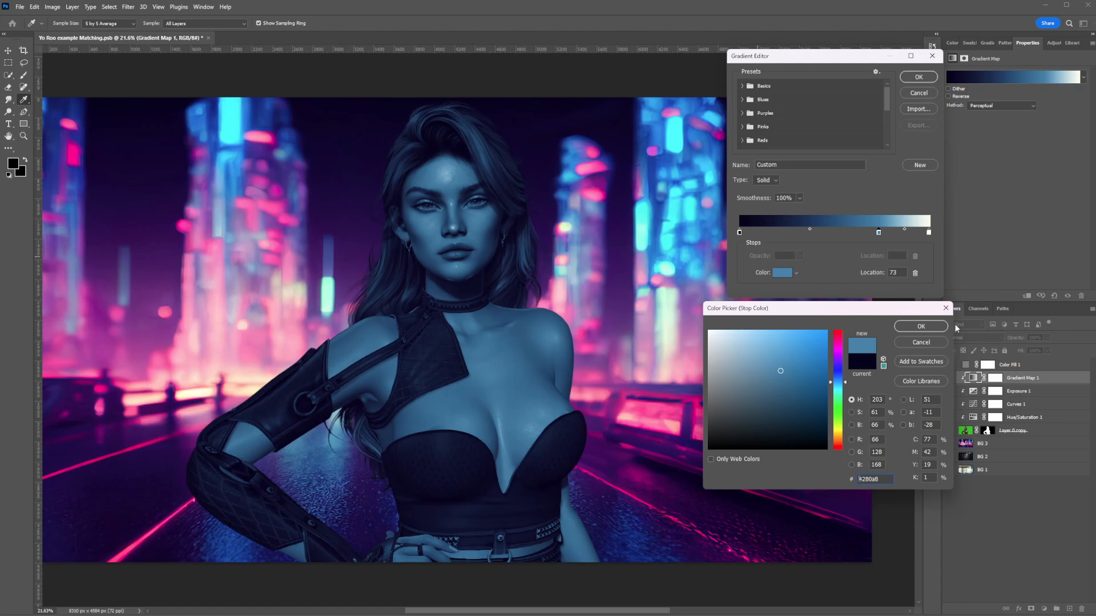
left_click(921, 325)
left_click(917, 77)
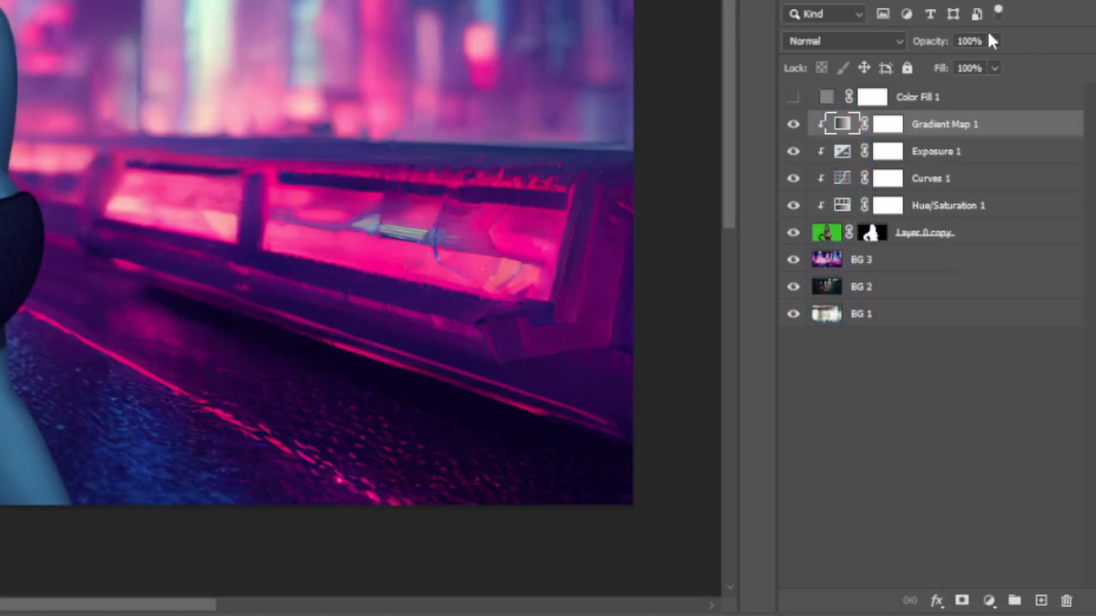
Step: Lower the opacity of Gradient Map 1 to about 40%
left_click(1047, 338)
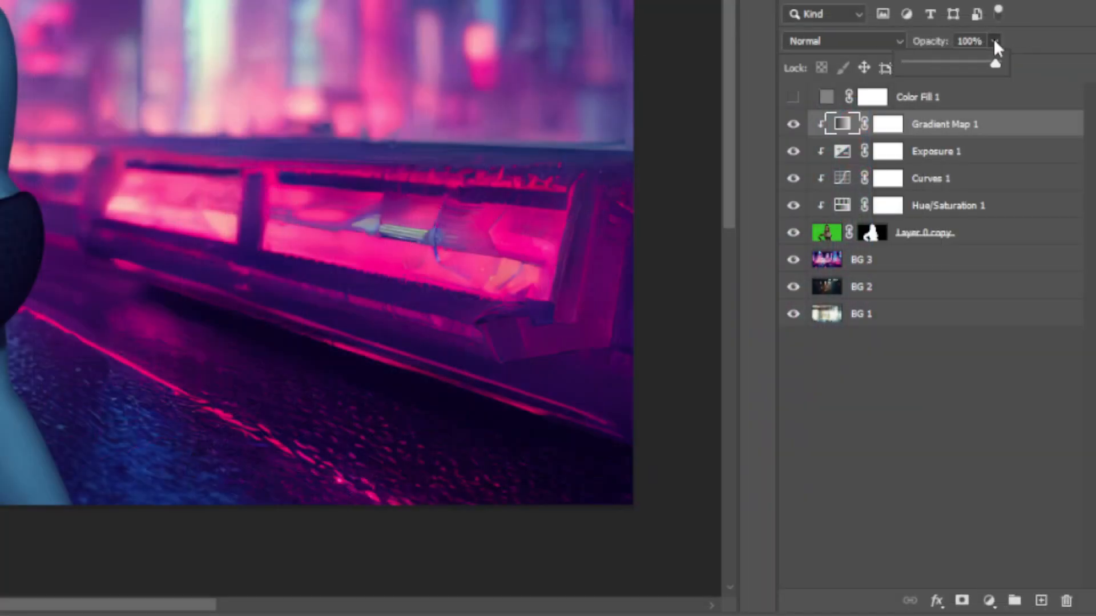
left_click(943, 63)
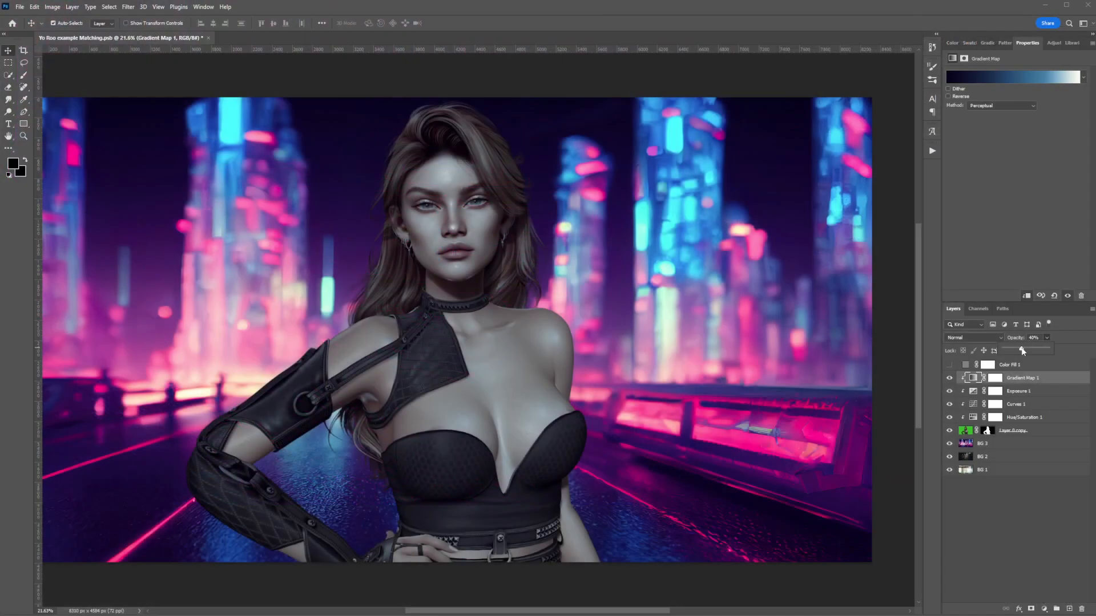
left_click_drag(1020, 350, 1018, 351)
left_click_drag(1023, 351, 1027, 352)
Step: Compare the figure with and without Gradient Map 1 by toggling that layer's visibility
left_click(949, 379)
left_click(949, 379)
left_click(949, 378)
left_click(949, 378)
Step: Recolour the gradient's stop at location 73 with a deep blue sampled from the wet road, and apply the gradient
left_click(1009, 77)
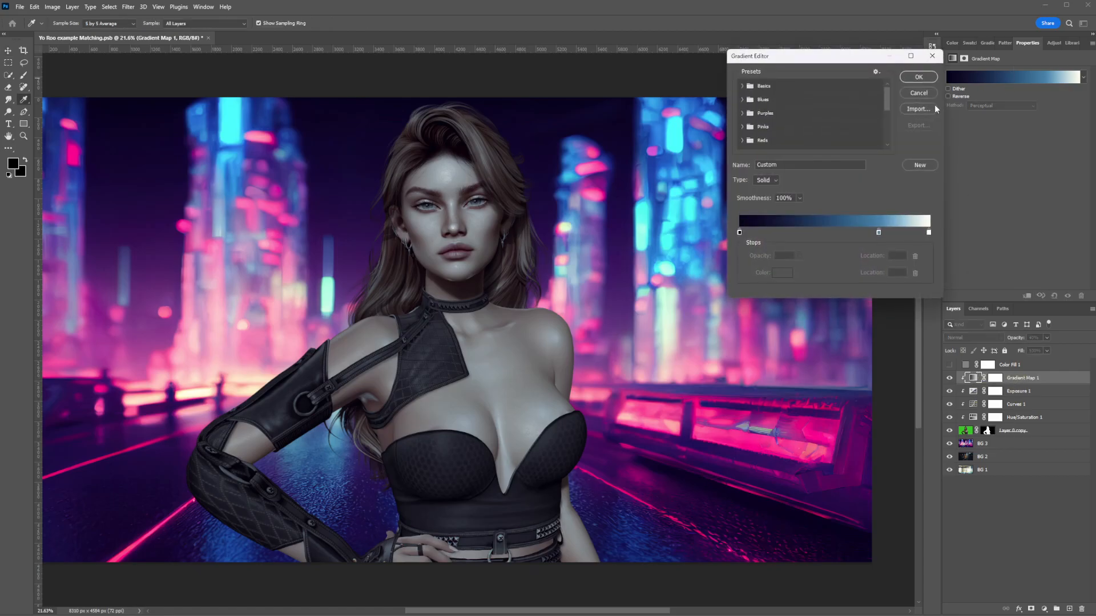
left_click(879, 231)
left_click(638, 533)
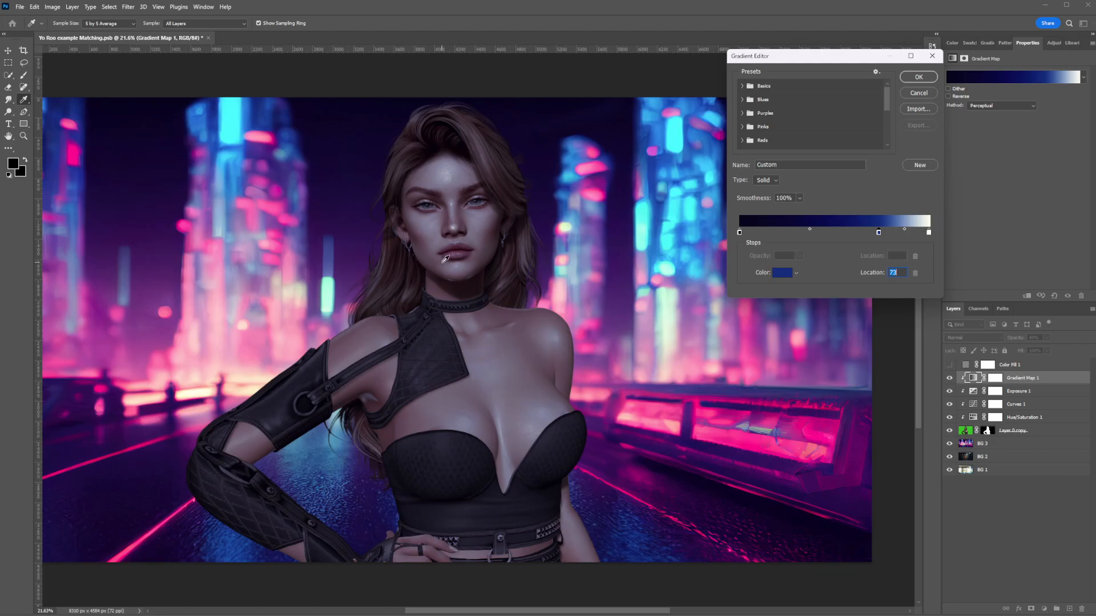
left_click(916, 78)
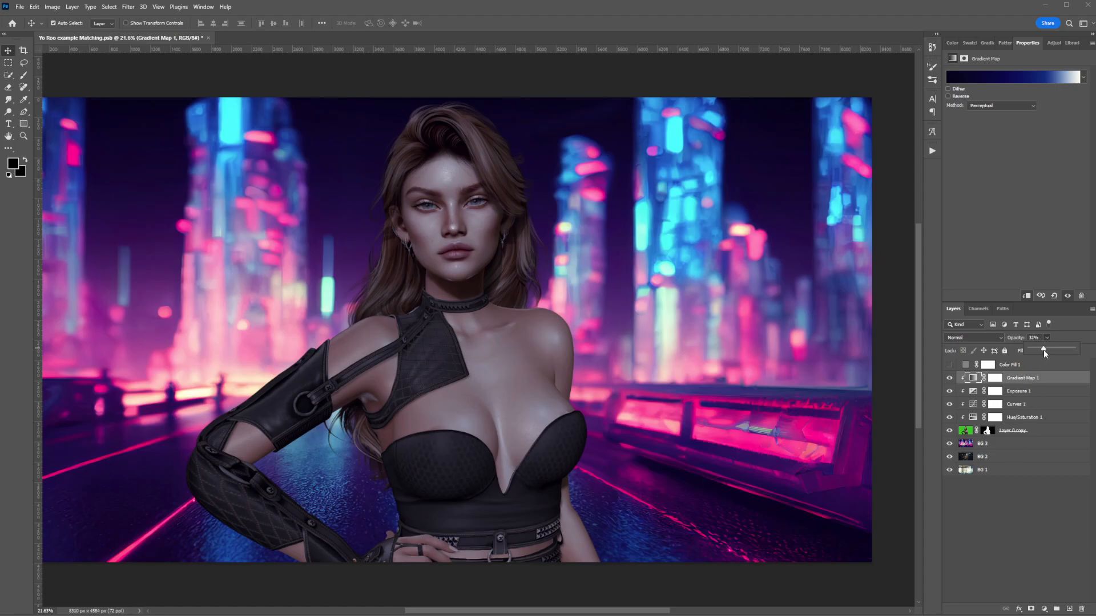
Step: Set the opacity of Gradient Map 1 to about 36% and compare the figure with and without that layer
left_click_drag(1046, 350, 1047, 350)
scroll(394, 297, "down", 2)
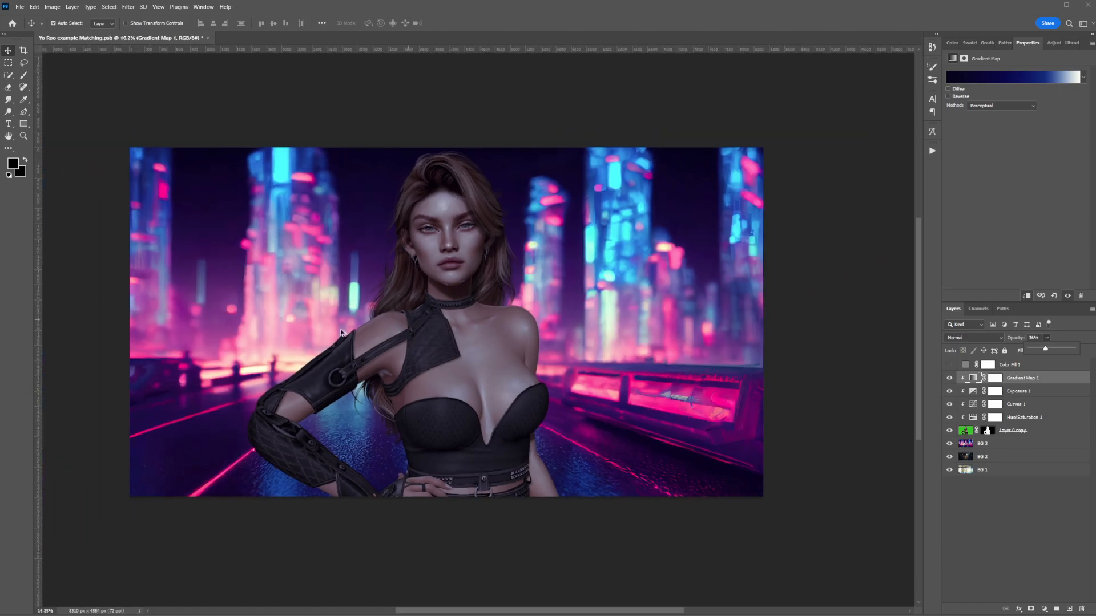
left_click(950, 378)
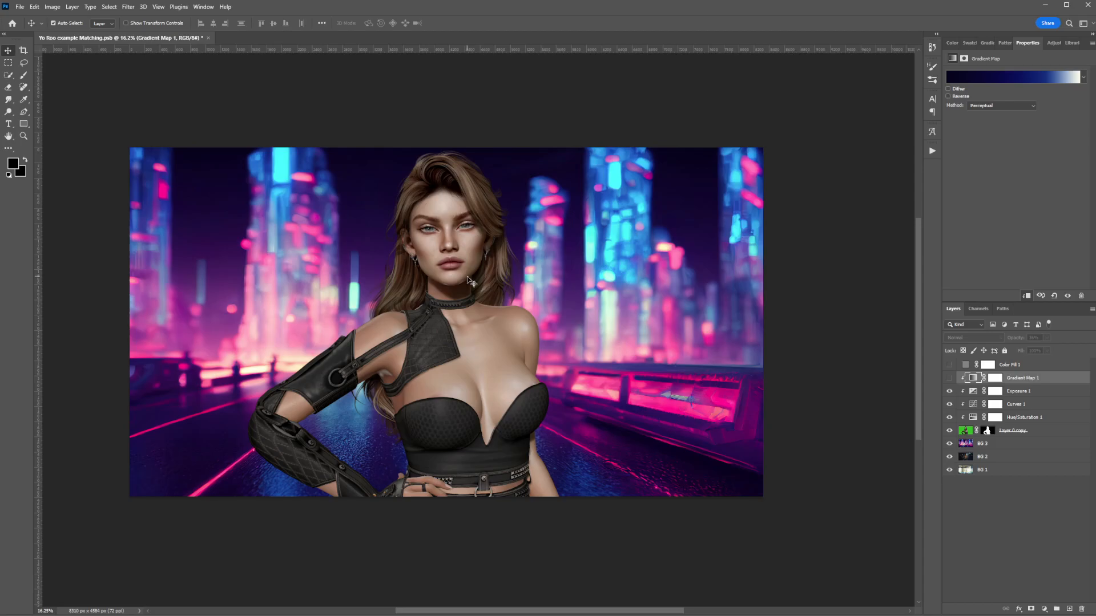
left_click(949, 378)
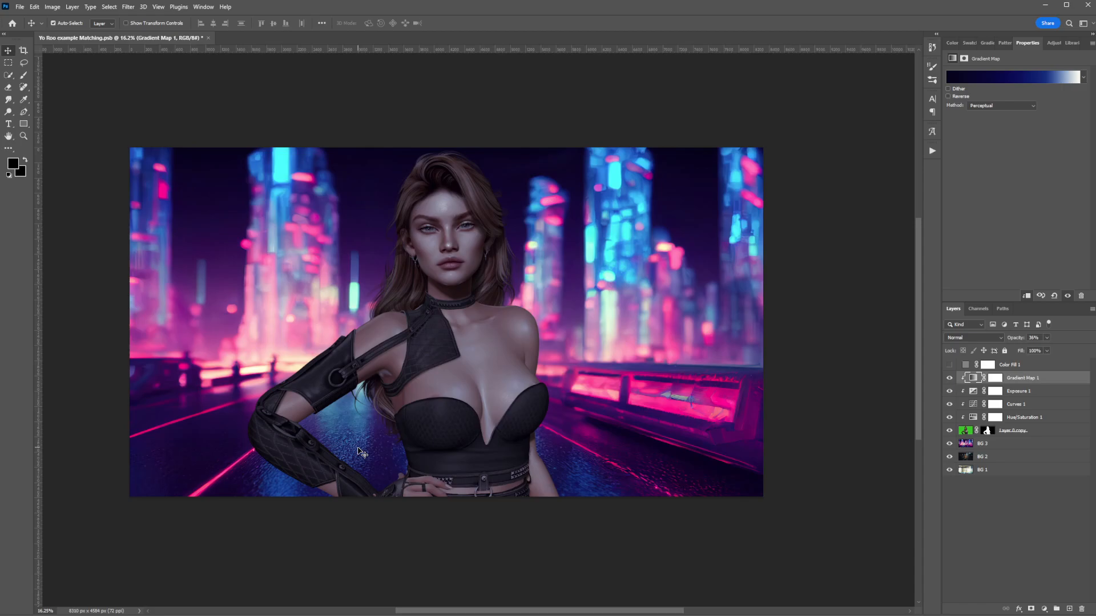
Step: Raise the exposure of Exposure 1 to +0.72 and slightly brighten the midtones of Curves 1
left_click(1022, 393)
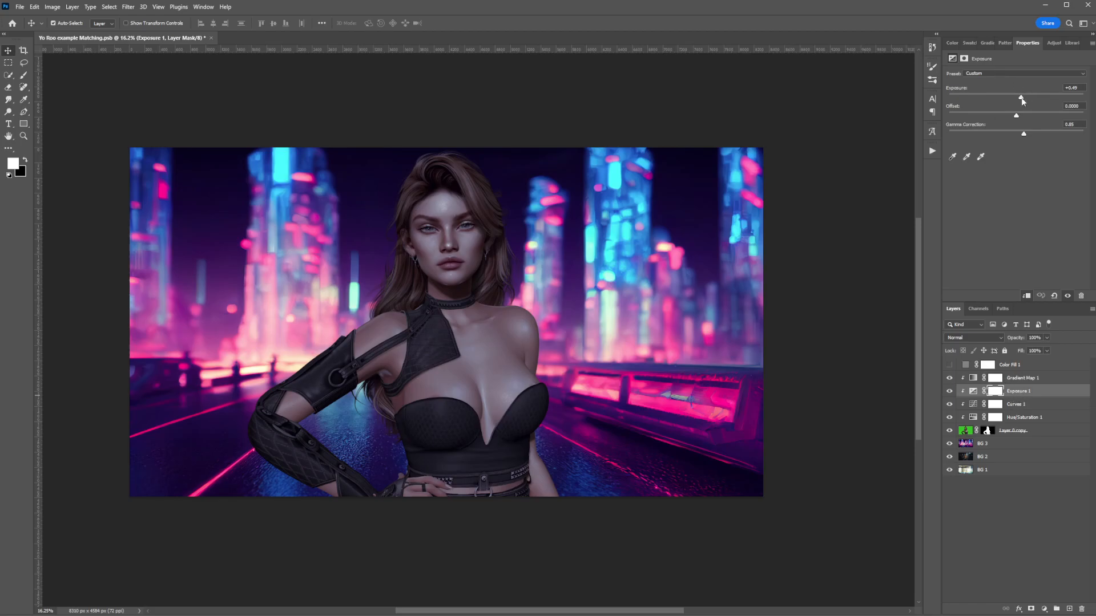
left_click_drag(1020, 98, 1023, 98)
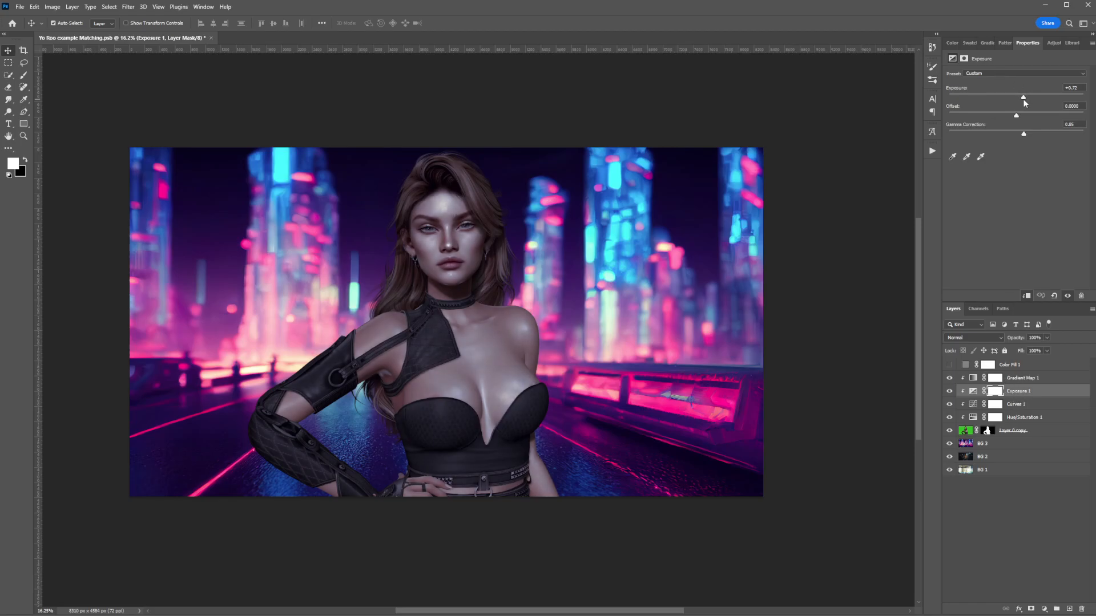
left_click(1019, 404)
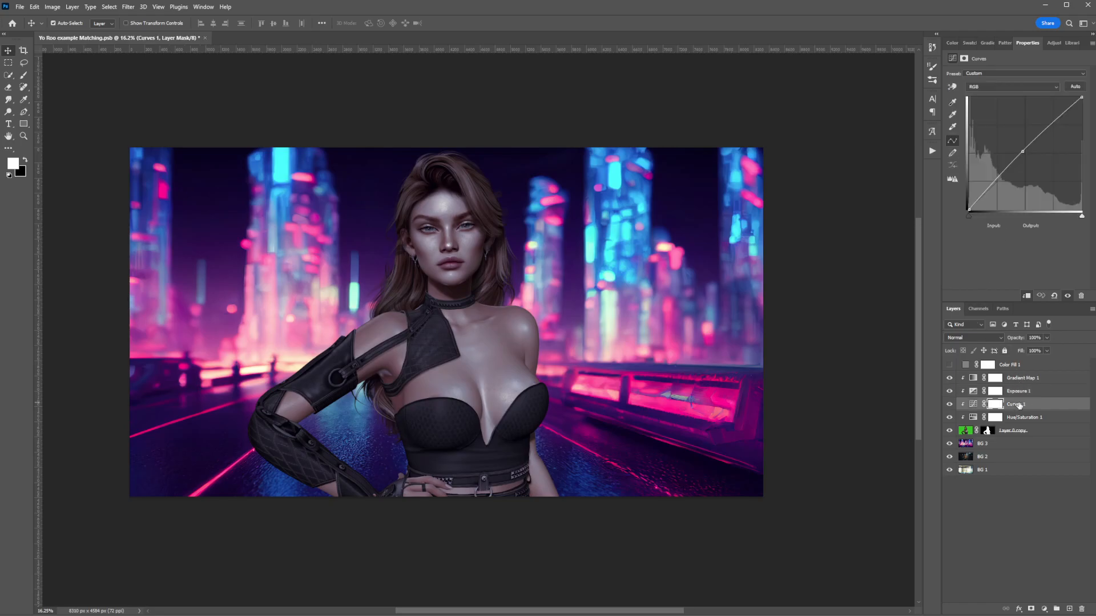
left_click(1023, 151)
left_click_drag(1022, 152, 1021, 151)
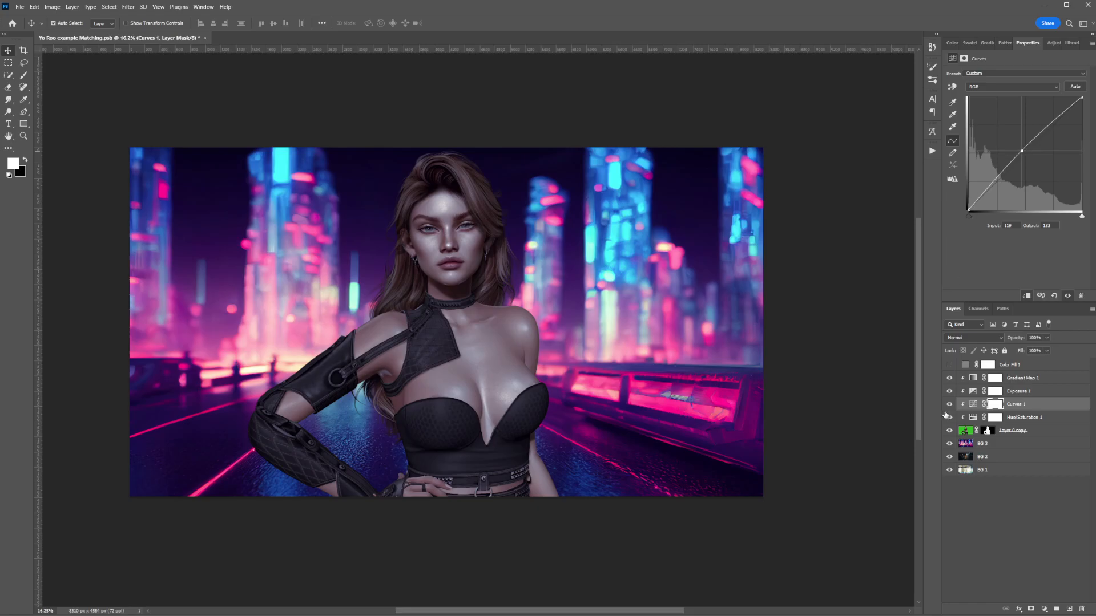
Step: Lower the opacity of Gradient Map 1 to about 28% and the gamma correction of Exposure 1 to about 0.82
left_click(1033, 380)
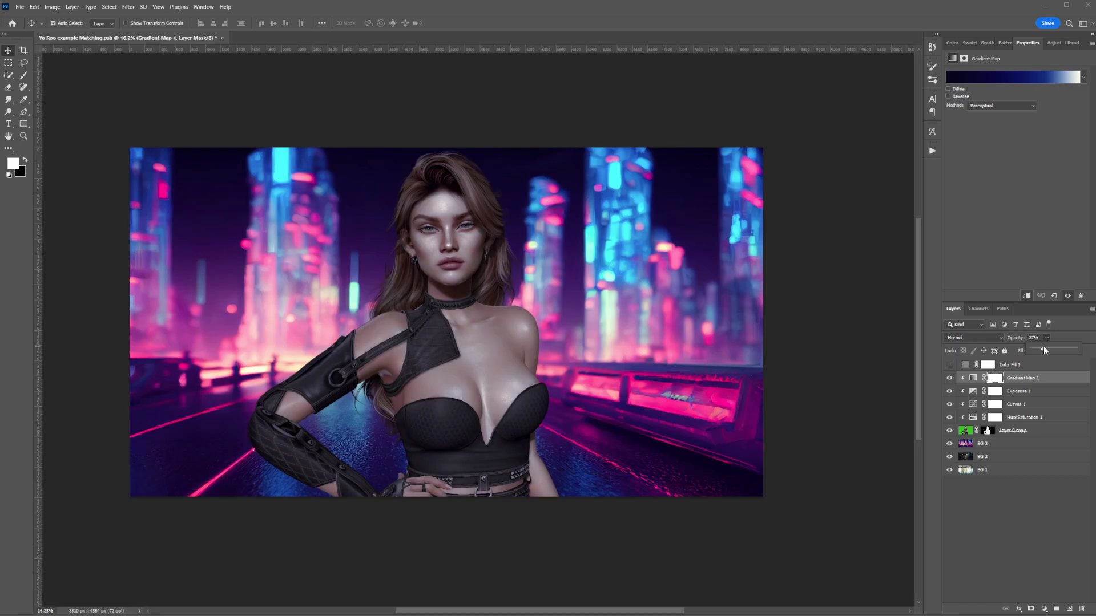
left_click(1031, 390)
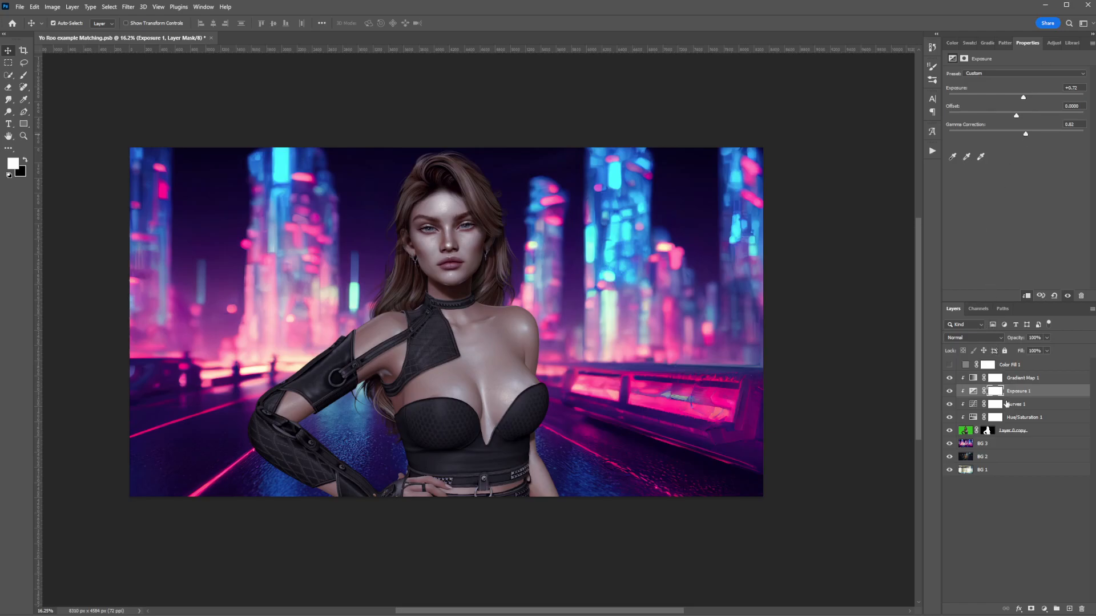
Step: Recolour the stop at location 73 in Gradient Map 1 with deep blue #0d2477, trying several samples from the wet road
left_click(973, 379)
left_click(973, 378)
left_click(983, 75)
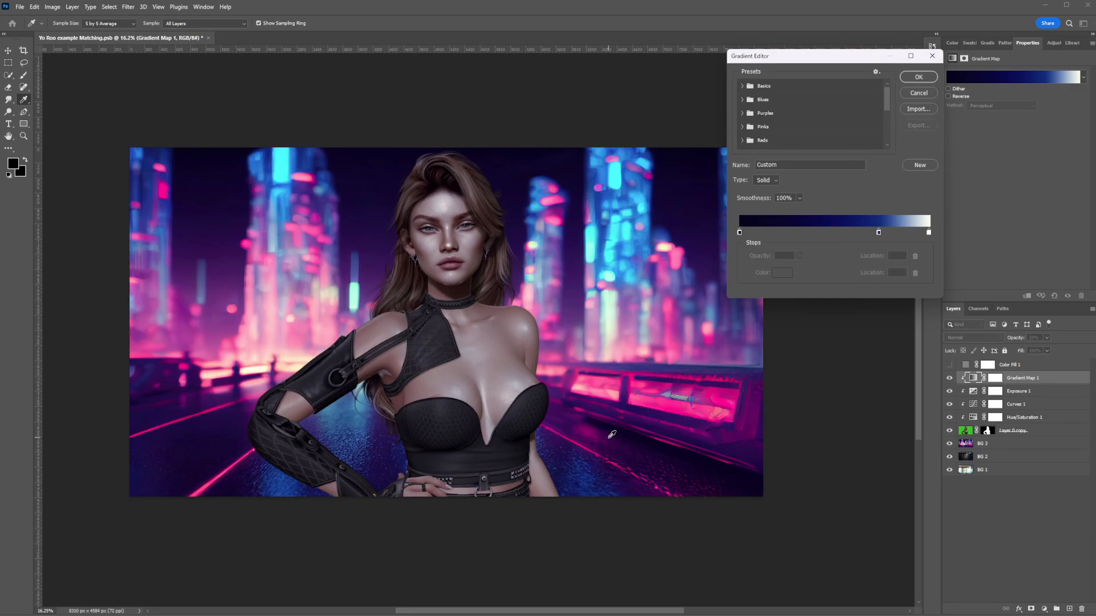
left_click(879, 233)
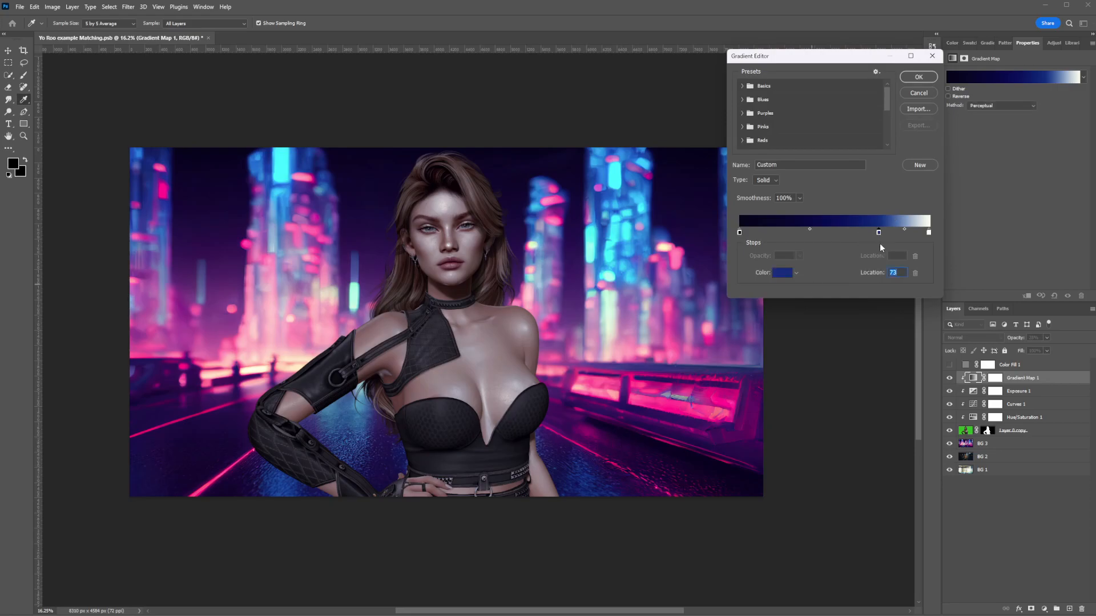
left_click(779, 276)
left_click(593, 458)
left_click(573, 455)
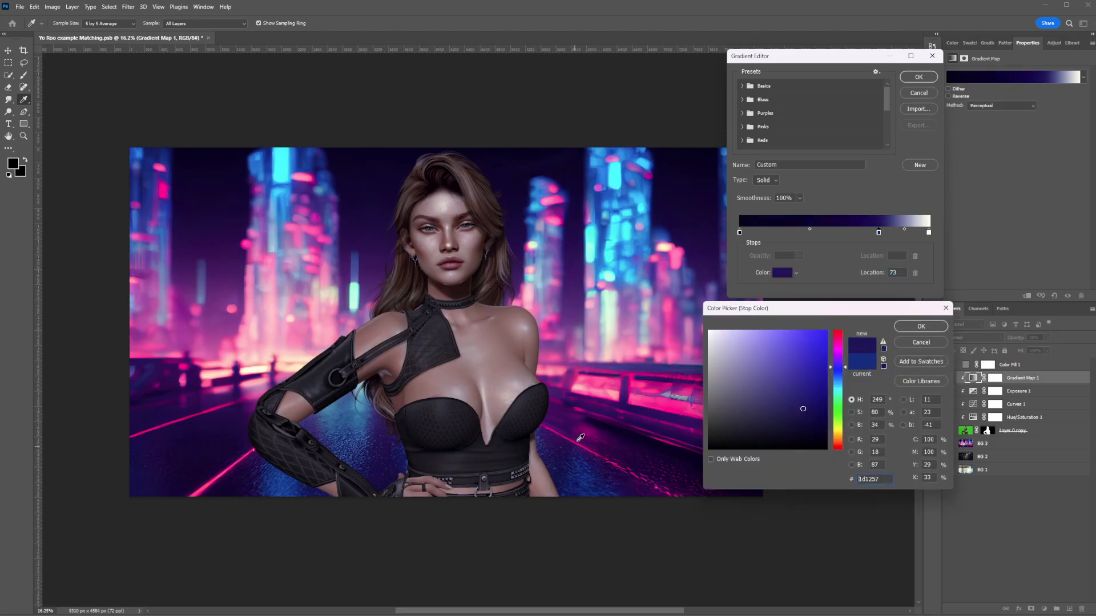
left_click(582, 436)
left_click(632, 440)
left_click(618, 473)
left_click(572, 471)
left_click(583, 476)
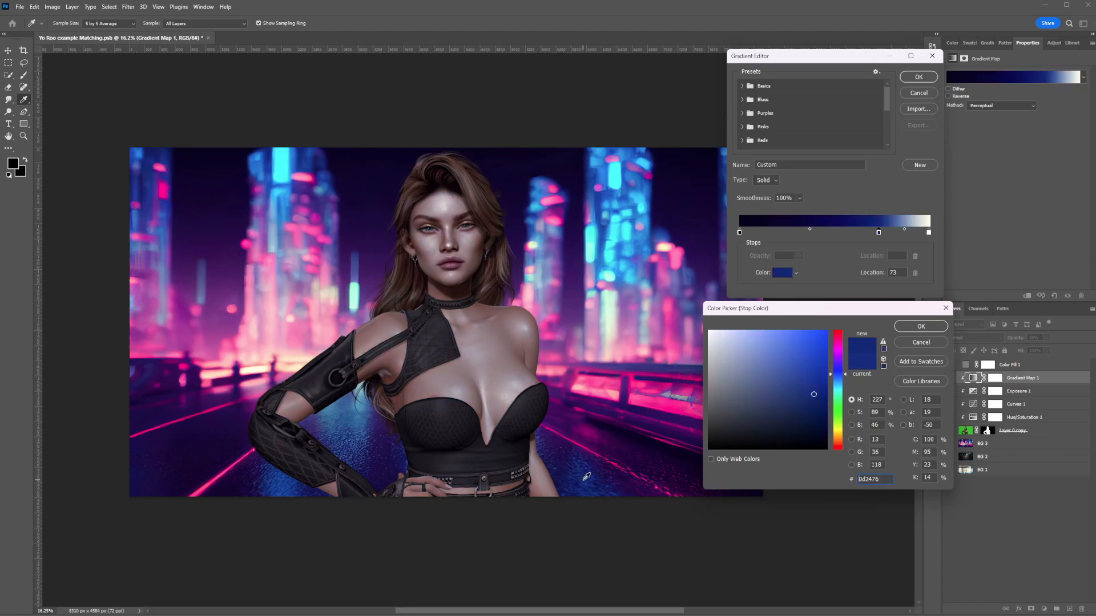
left_click(356, 431)
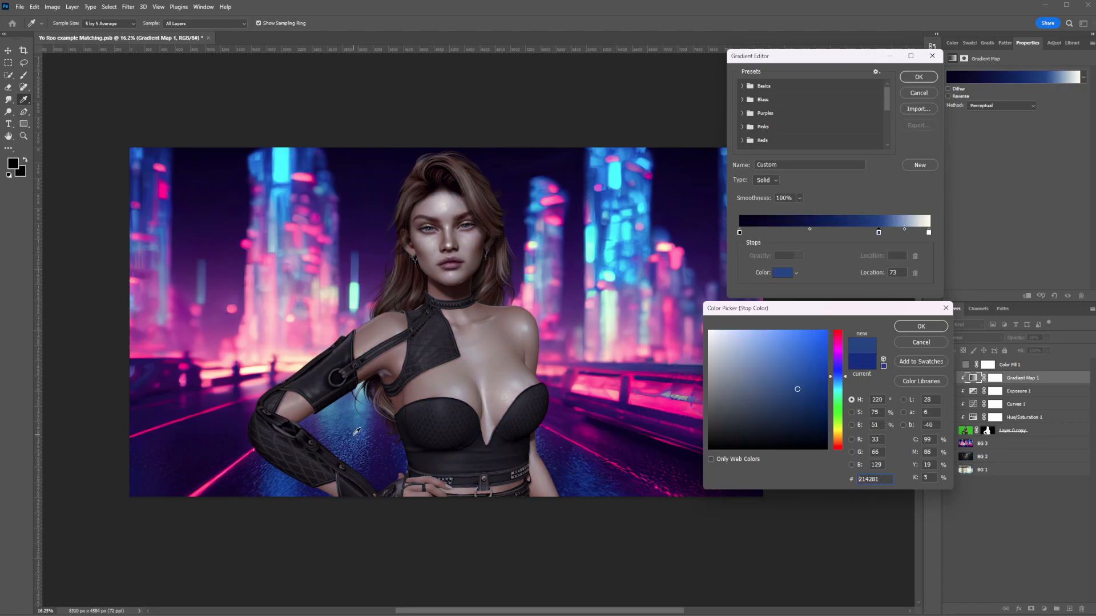
left_click(350, 418)
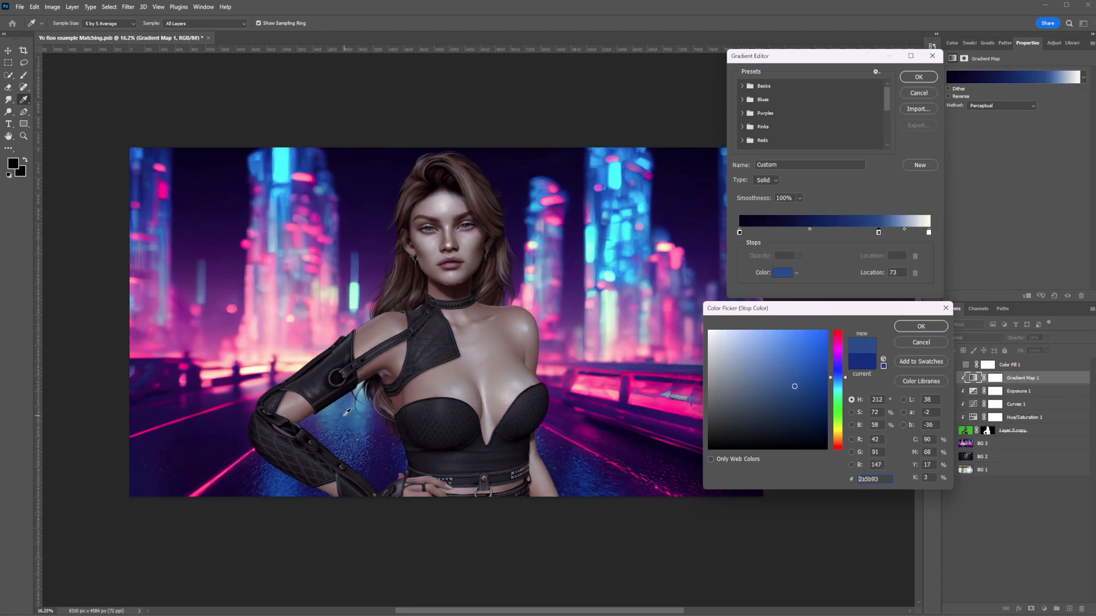
left_click(594, 474)
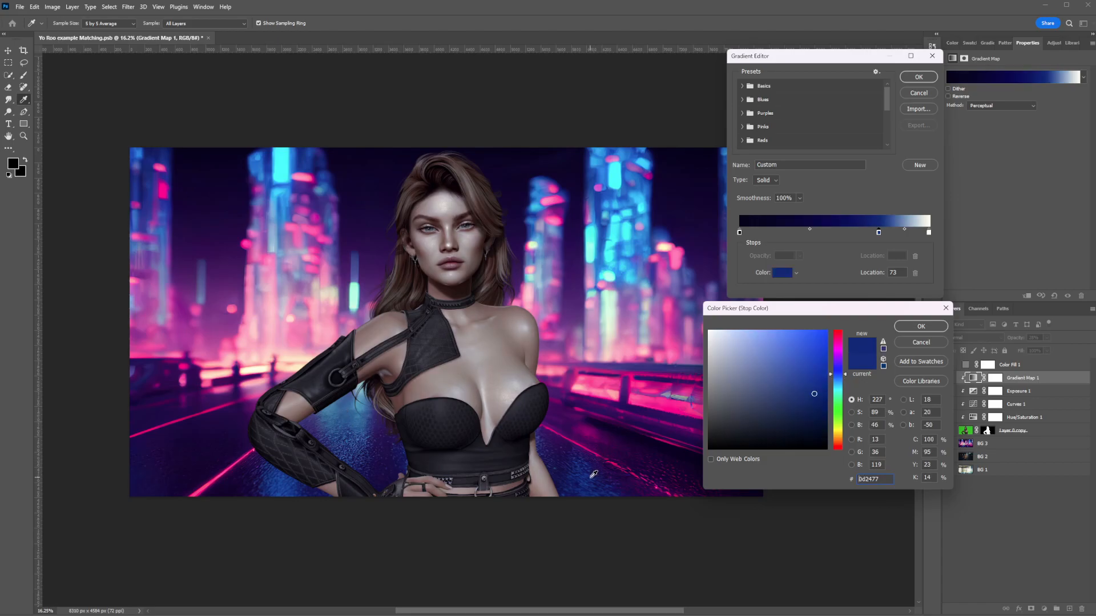
left_click(920, 326)
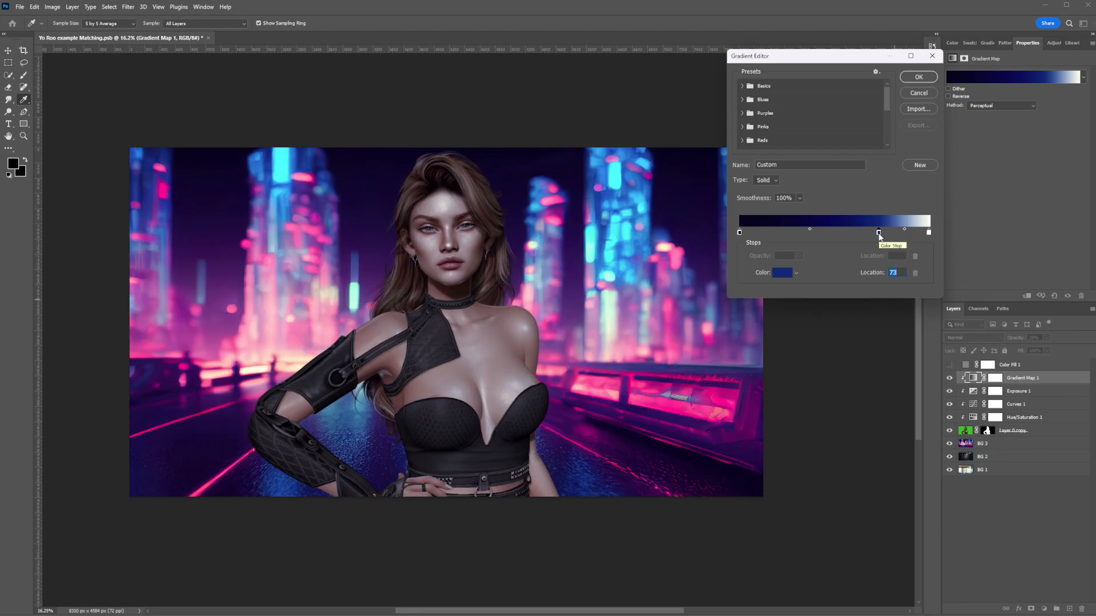
Step: Move the blue gradient stop to location 76 and apply the gradient
left_click_drag(879, 236, 884, 231)
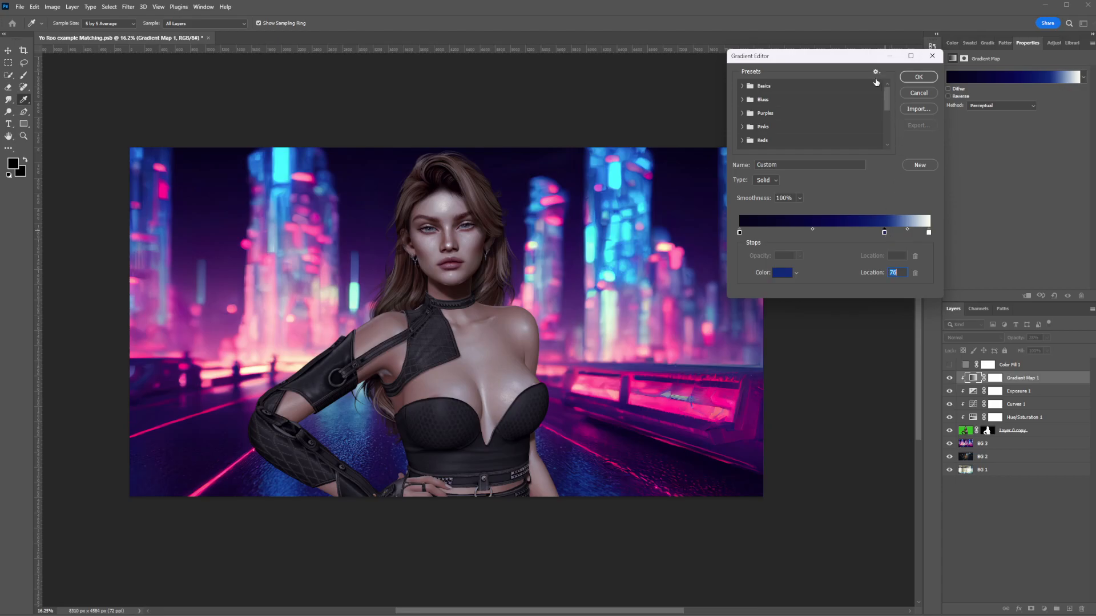
left_click(918, 76)
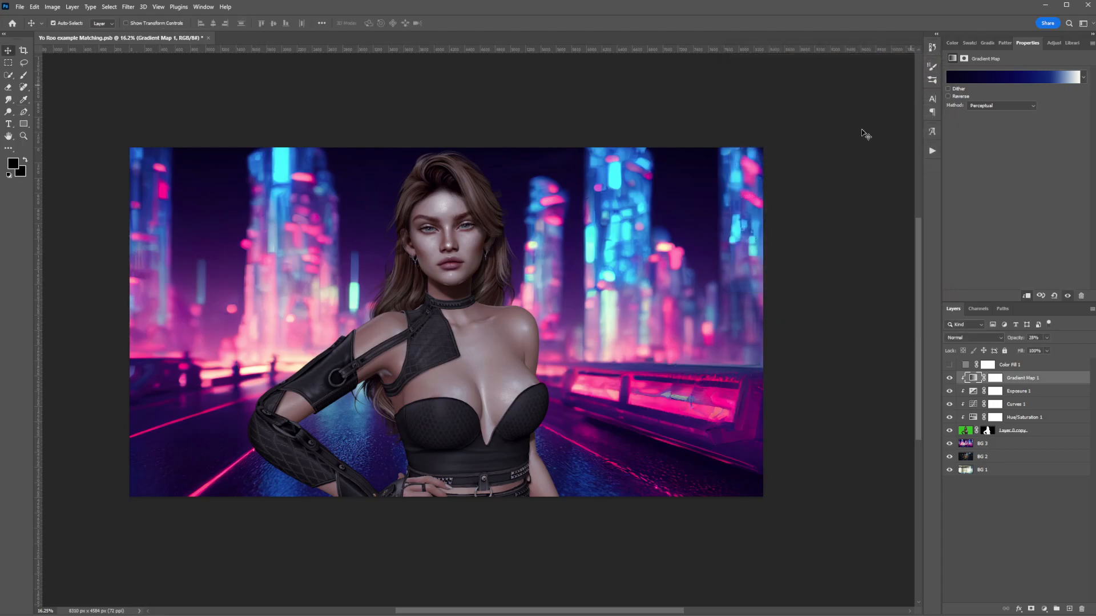
Step: Compare the figure with and without Gradient Map 1, Exposure 1 and Curves 1 by toggling the visibility of those layers
scroll(413, 244, "down", 1)
scroll(400, 248, "up", 3)
scroll(472, 274, "up", 1)
scroll(472, 274, "down", 1)
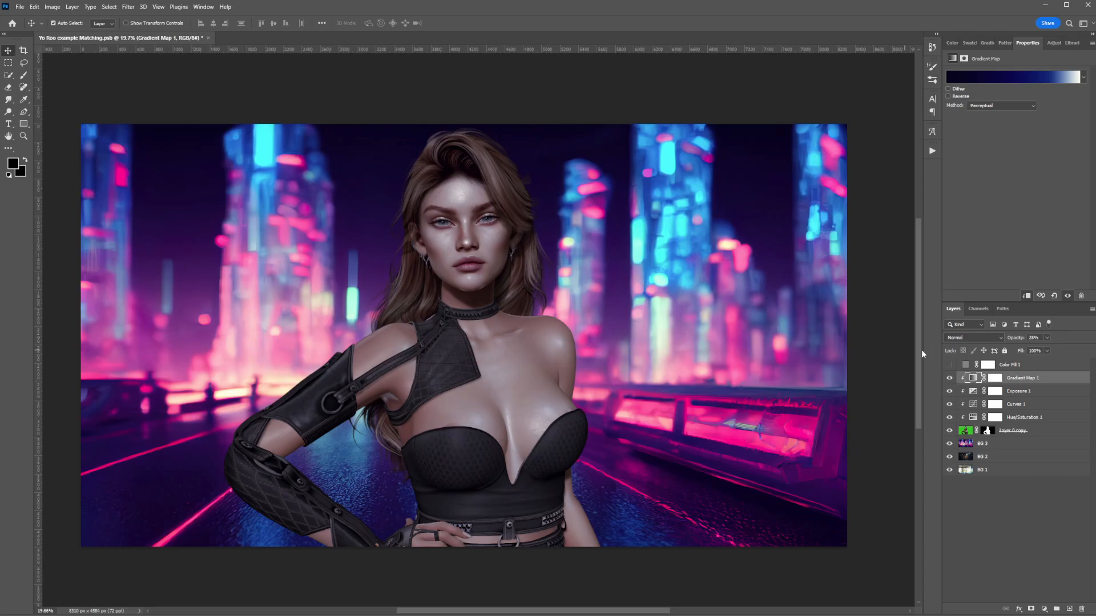
left_click(949, 379)
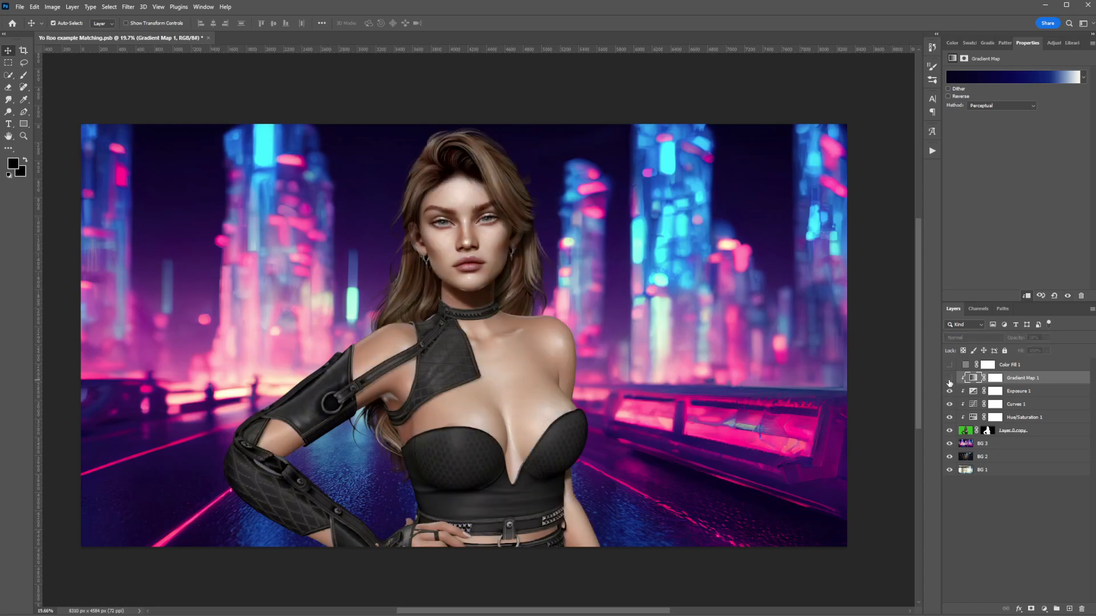
left_click(949, 391)
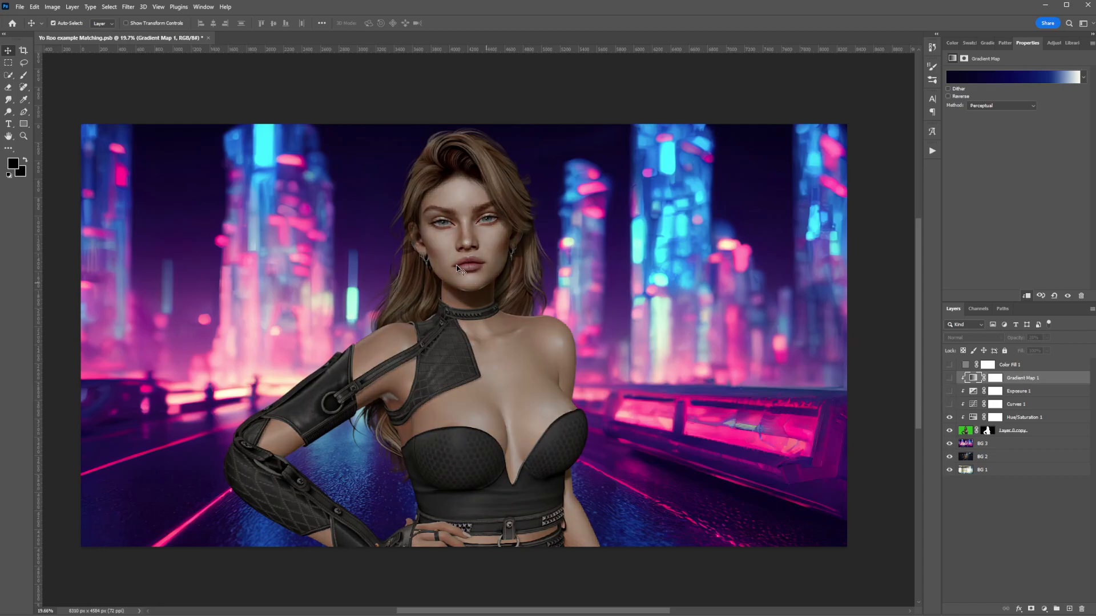
left_click(949, 404)
left_click(950, 391)
left_click(950, 377)
left_click(950, 379)
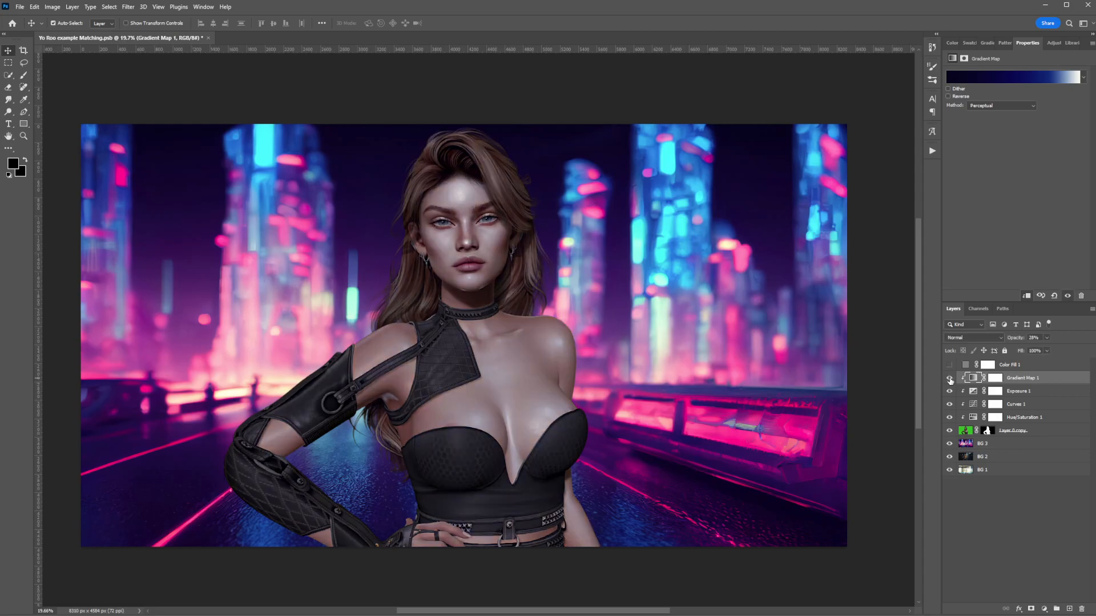